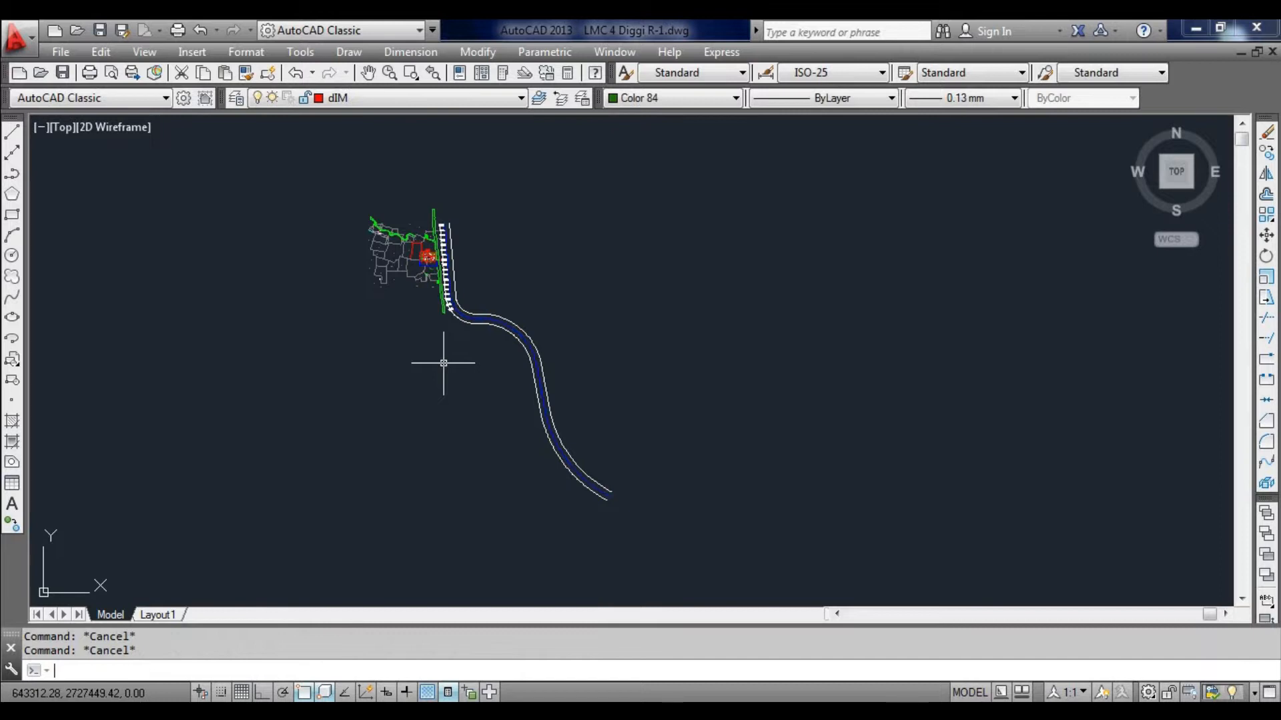
Step: Examine the canal's blue centre line and its outer edge polyline near the bend, clearing each selection
scroll(448, 354, "up", 6)
left_click(564, 235)
left_click(551, 215)
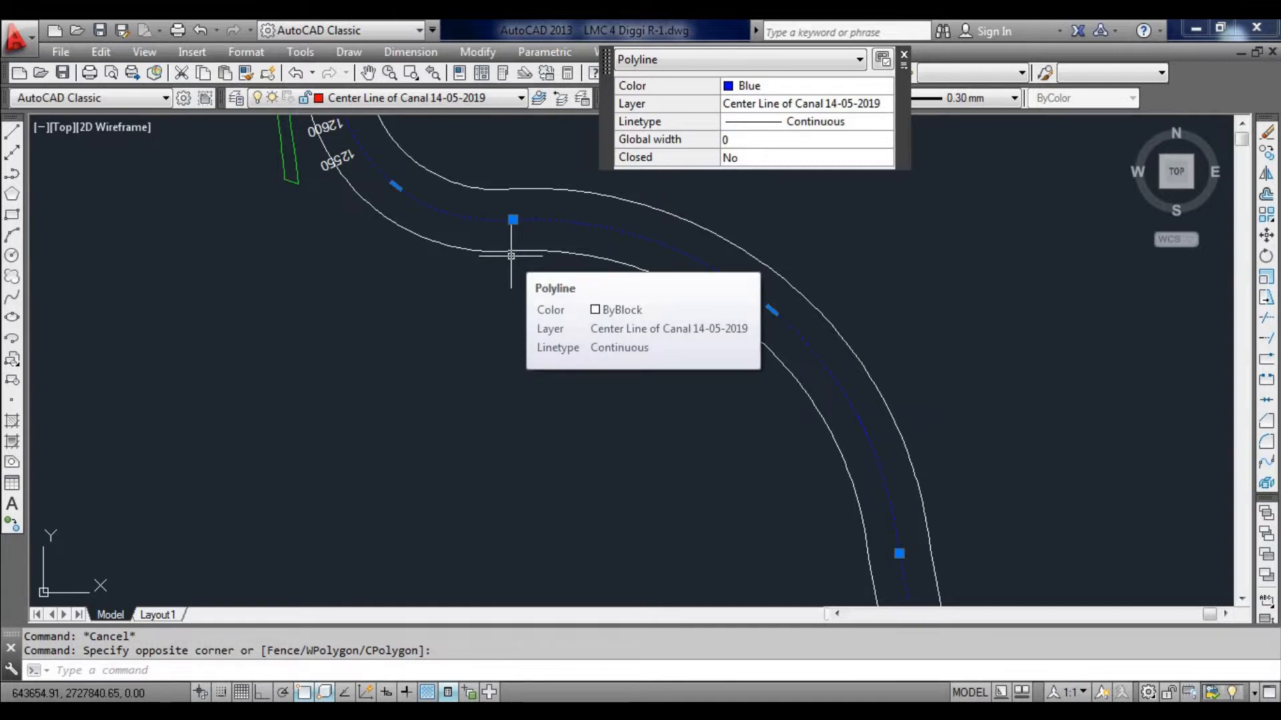
scroll(443, 271, "down", 3)
scroll(433, 287, "up", 3)
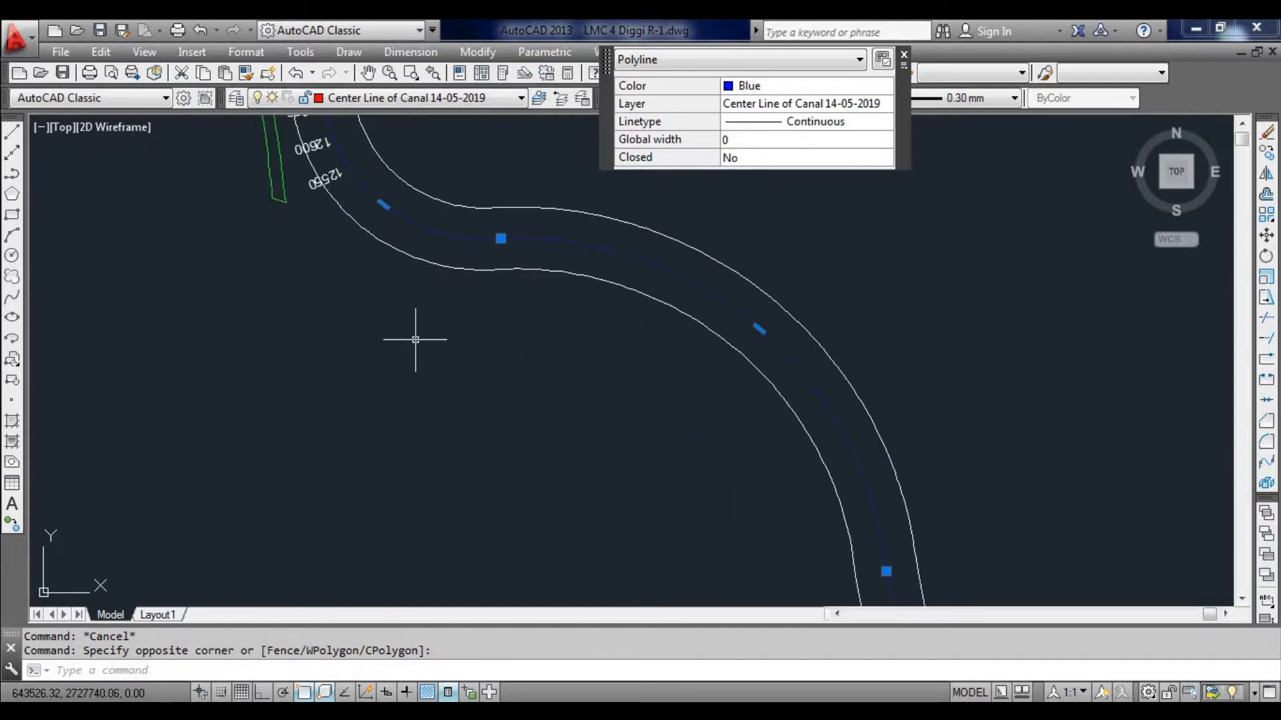
key("ctrl+s")
key("Escape")
key("Escape")
left_click(496, 239)
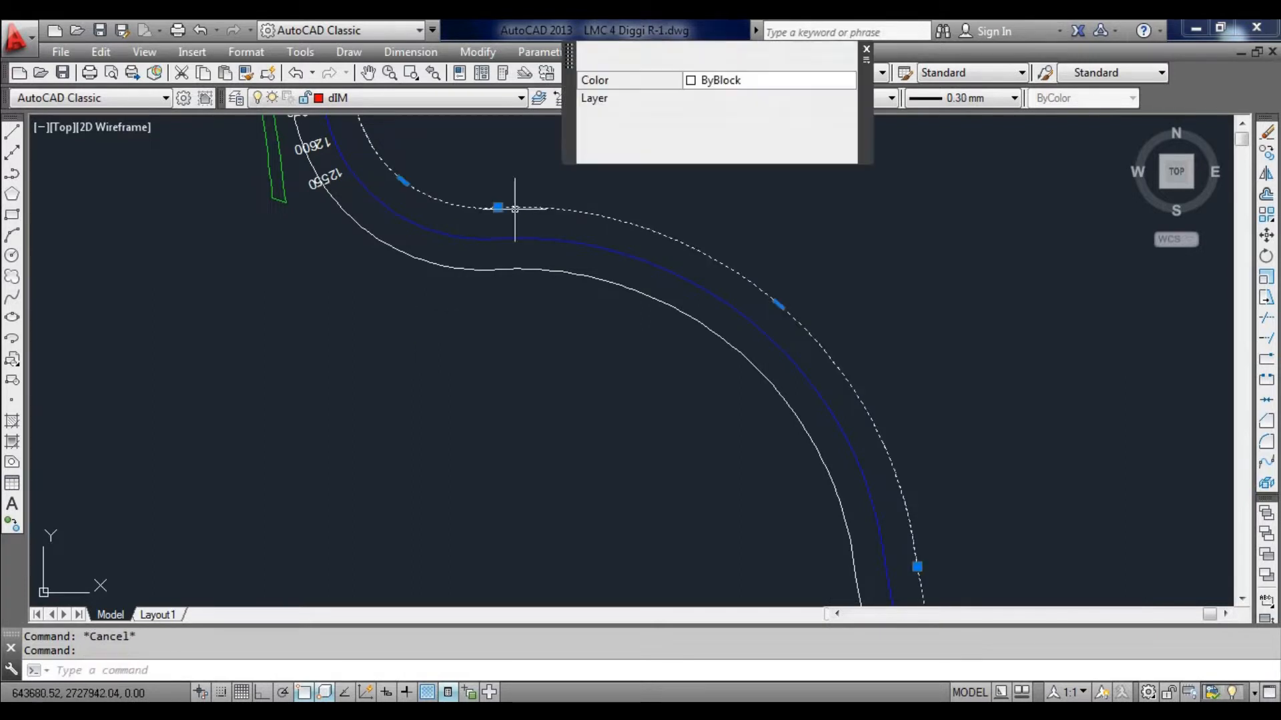
key("Escape")
key("Escape")
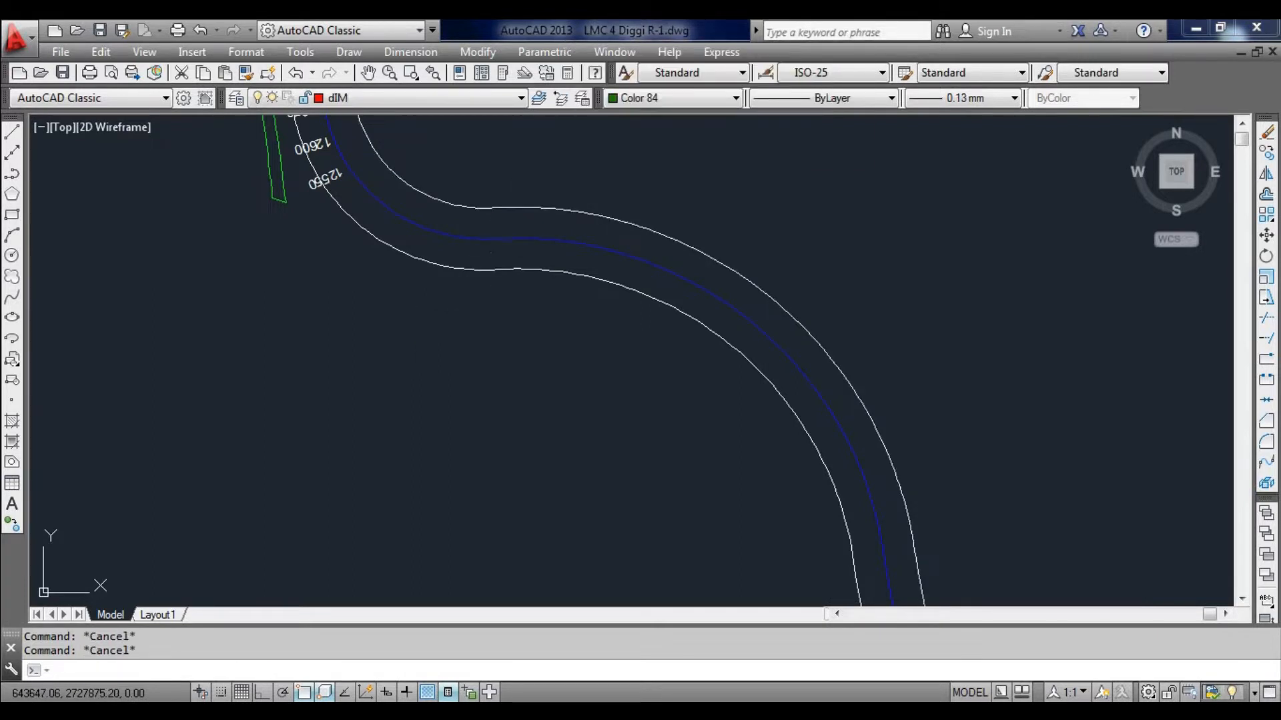
Step: List the geometry data of the blue canal centre line, read its arc centre and radius entries, and close the listing
left_click(482, 233)
type("LI")
key("Return")
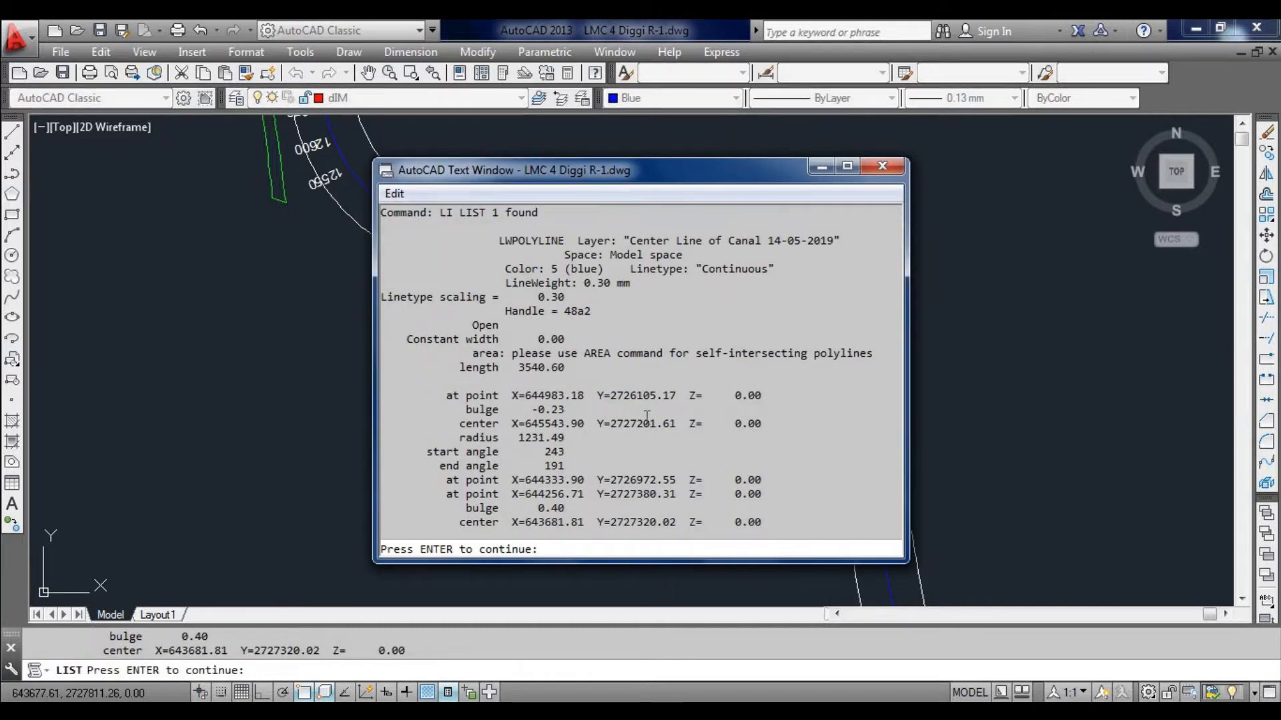
left_click_drag(545, 426, 707, 425)
left_click(531, 437)
left_click(578, 465)
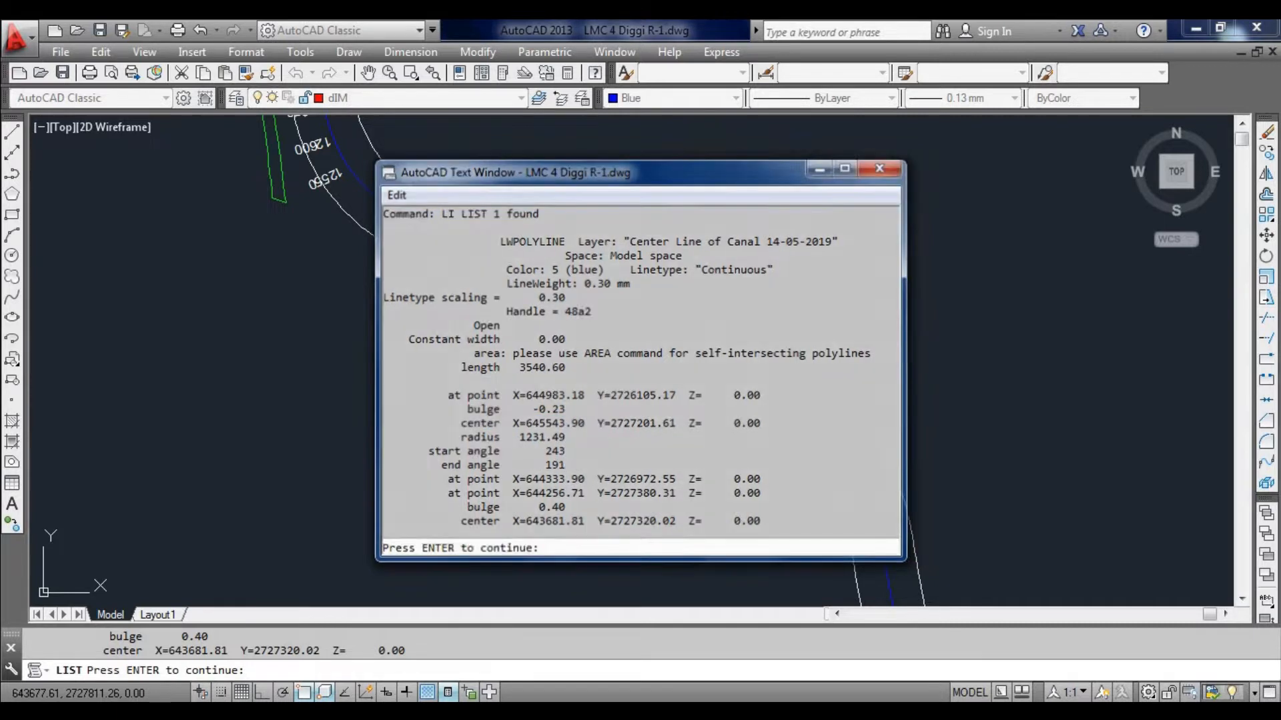
left_click(880, 167)
key("Escape")
key("Escape")
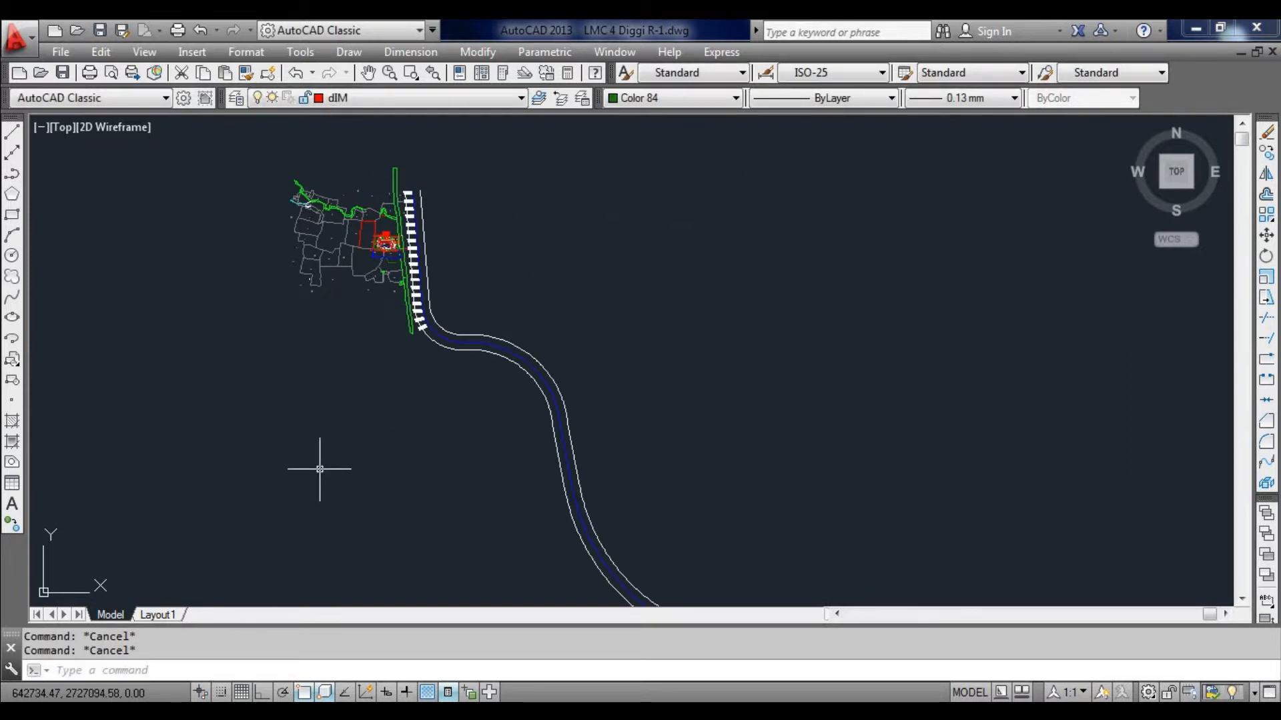
Step: Load the Tabcord LISP application from the AutoCAD 2013 folder and close the application loader
type("AP")
key("Return")
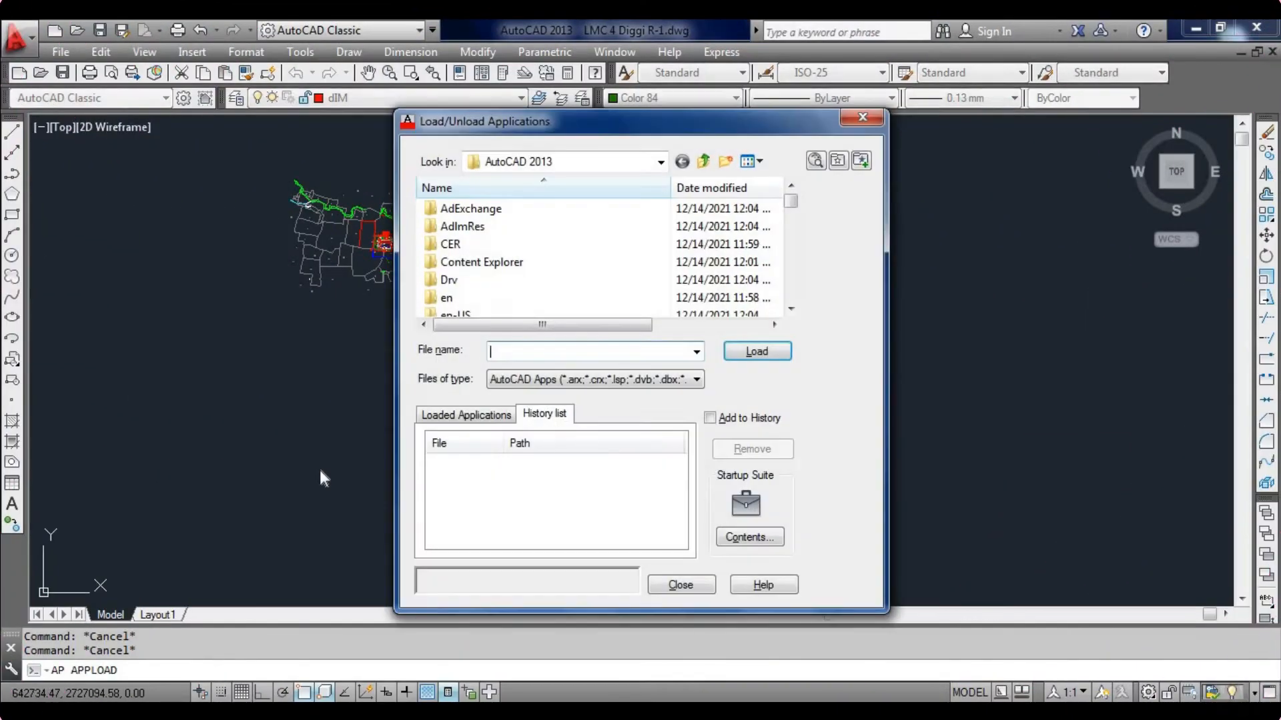
left_click(475, 249)
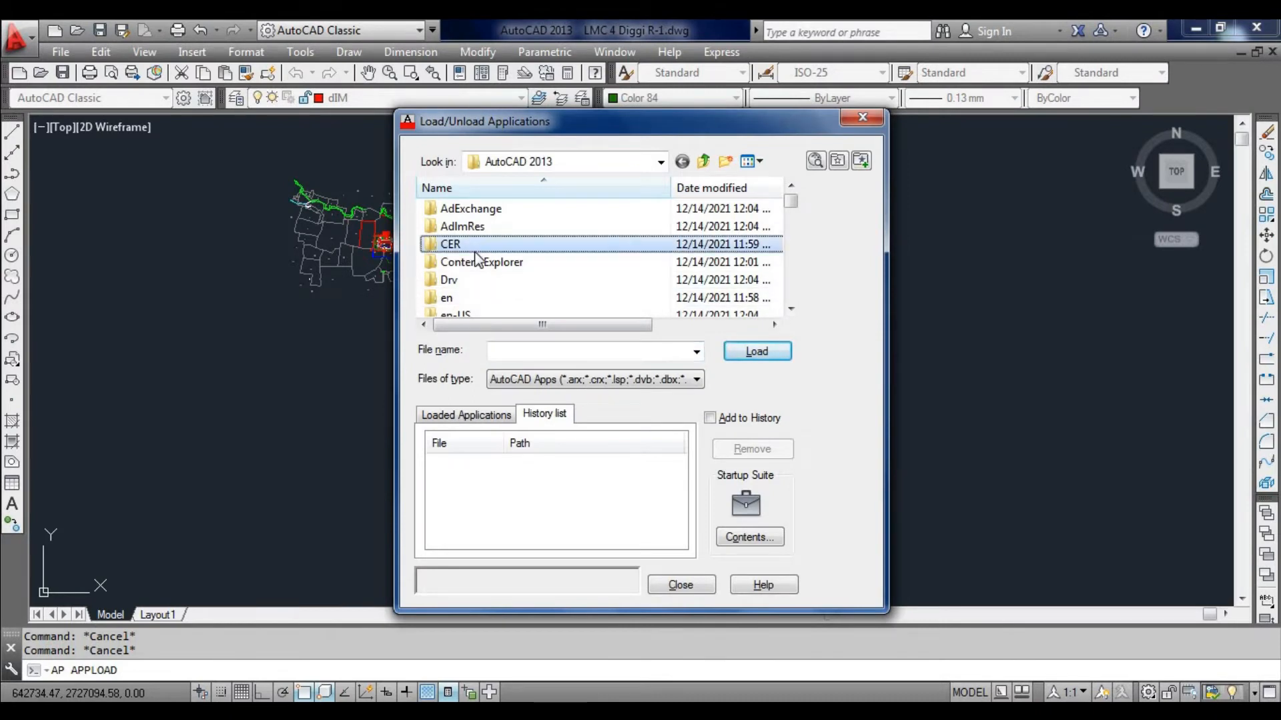
type("ta")
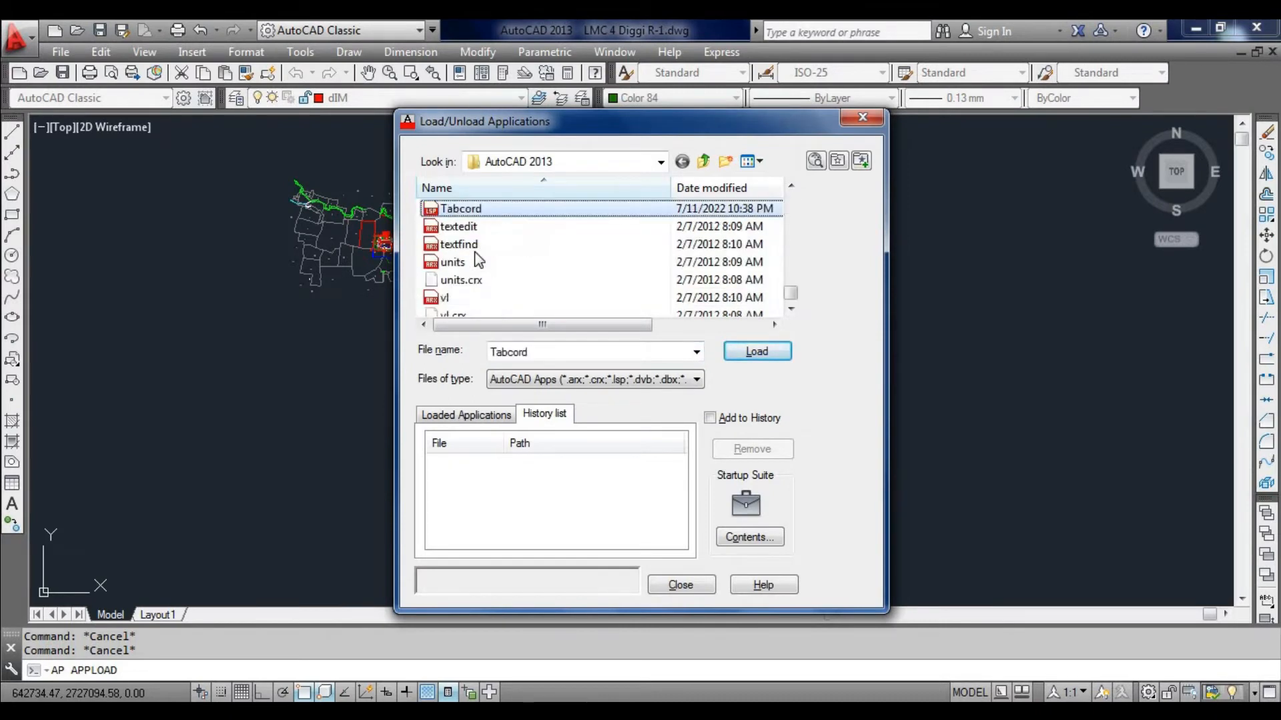
left_click(490, 205)
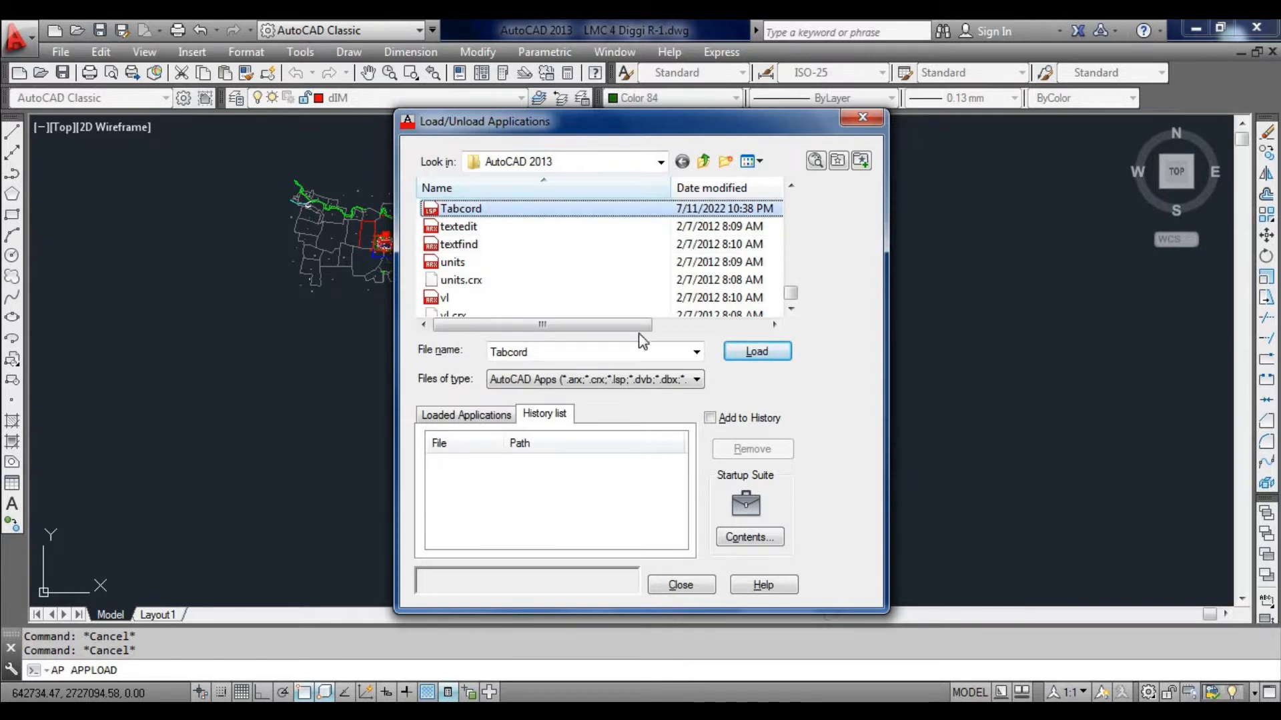
left_click(735, 354)
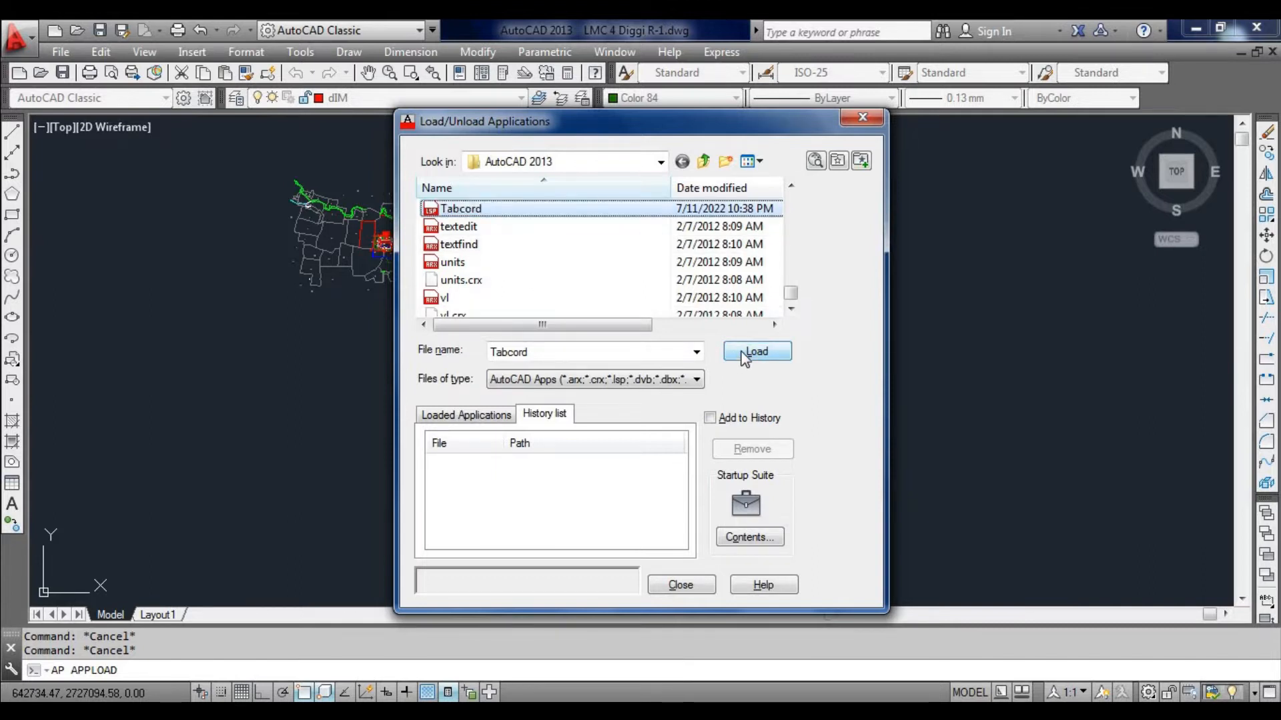
left_click(744, 352)
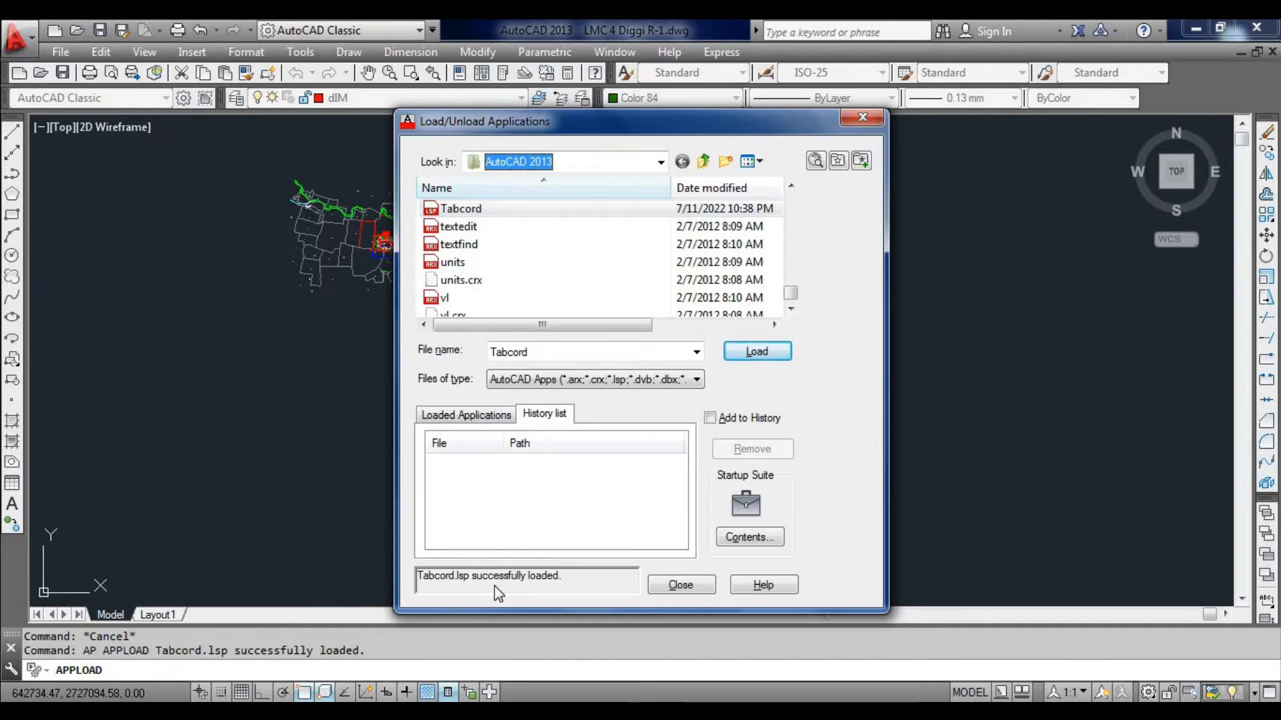
left_click(680, 585)
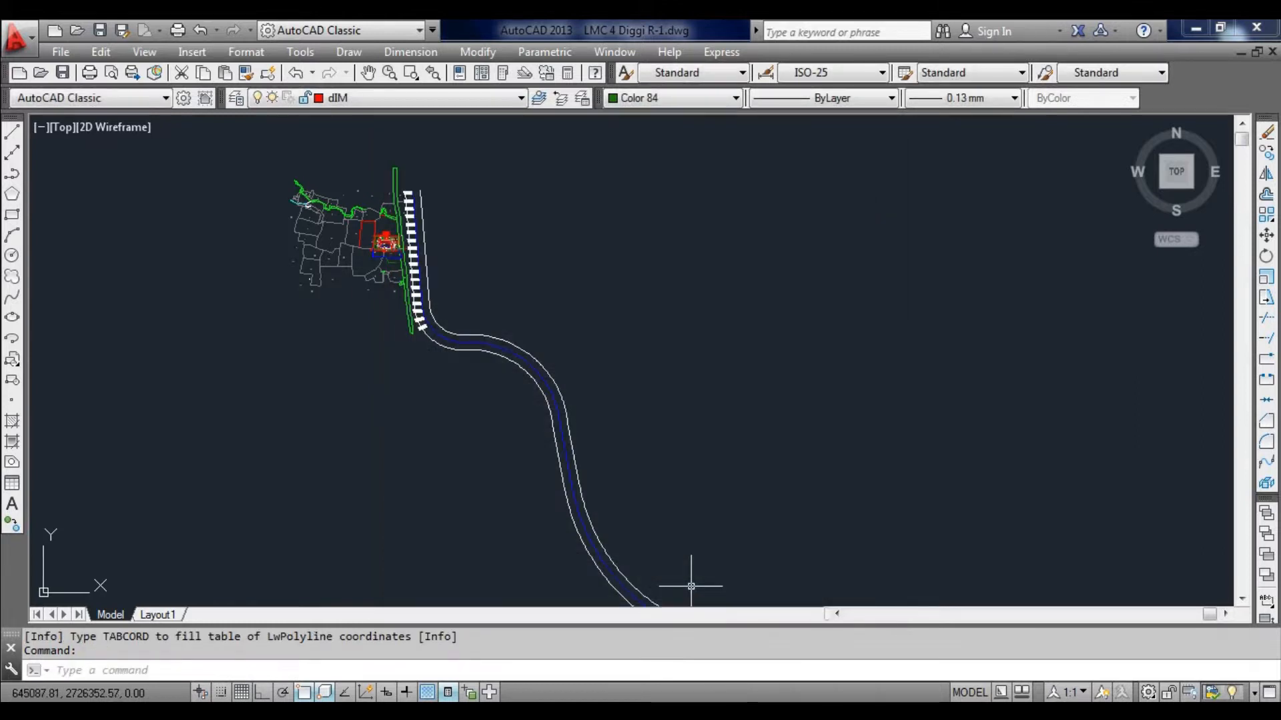
Step: Run the TABCORD command on the blue canal centre line to generate its coordinate table
type("TA")
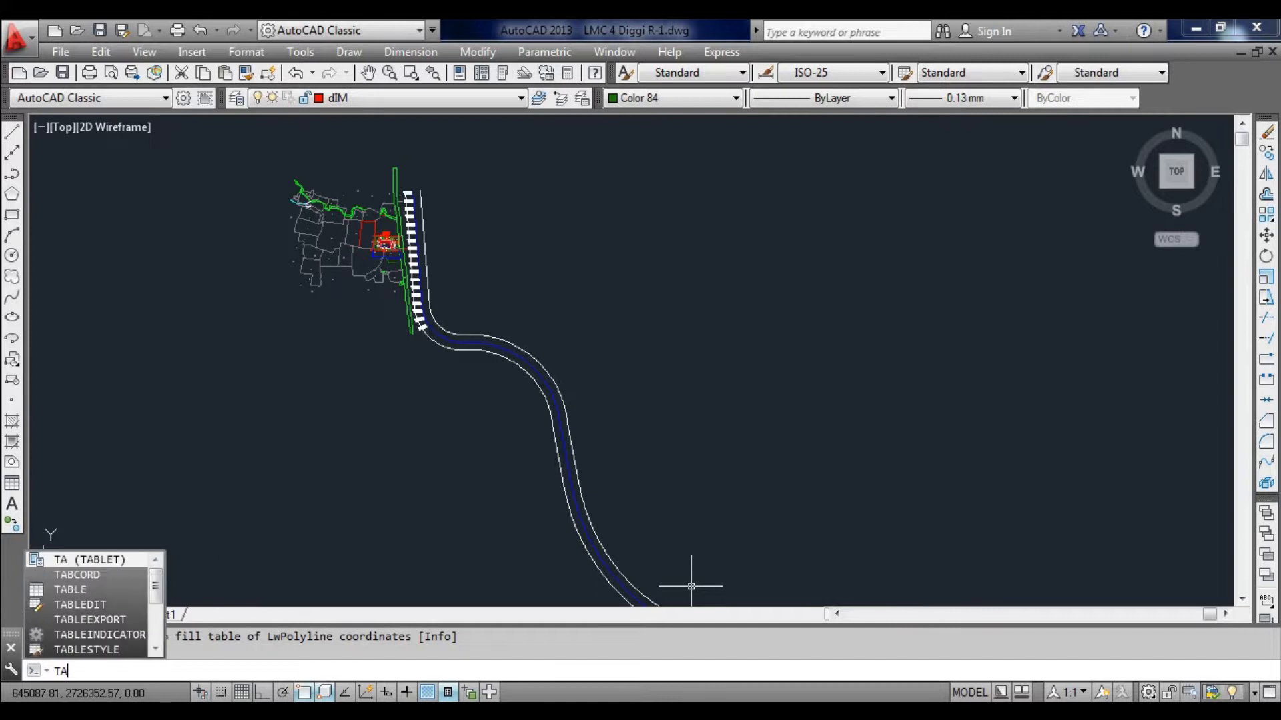
type("BC")
key("Return")
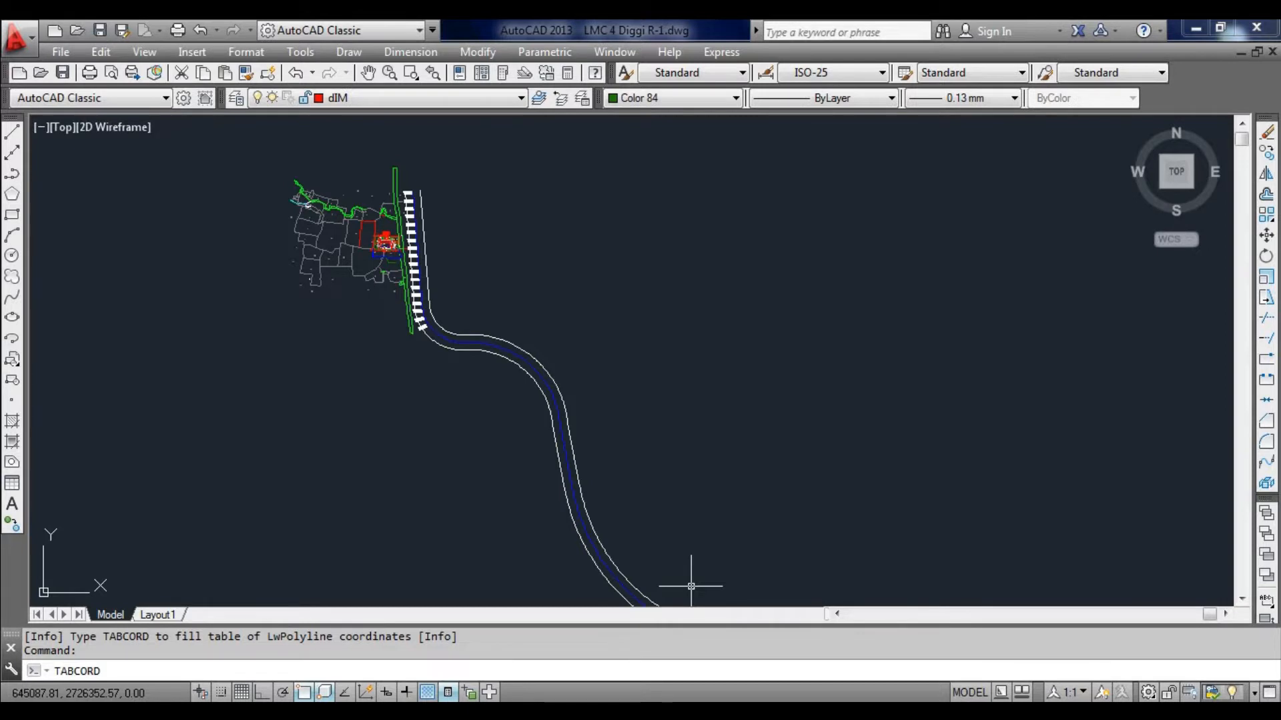
key("Return")
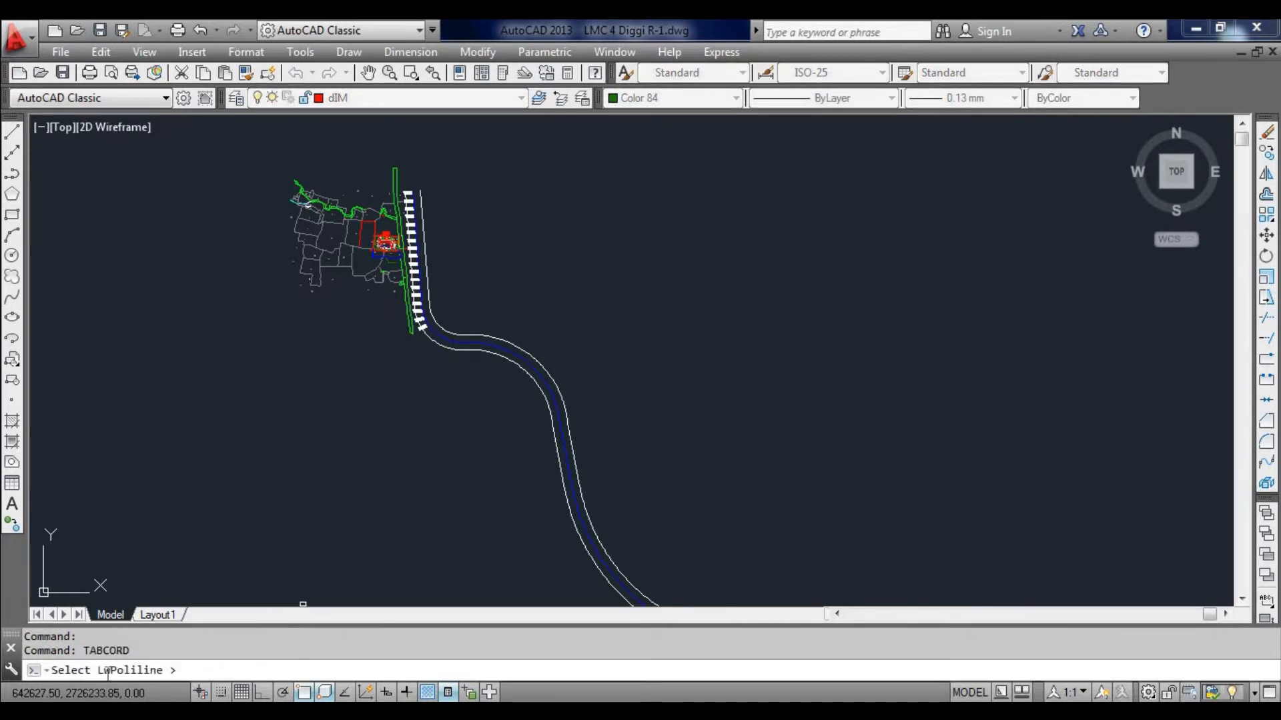
scroll(512, 320, "up", 5)
scroll(494, 347, "down", 4)
scroll(479, 375, "up", 4)
scroll(490, 352, "up", 2)
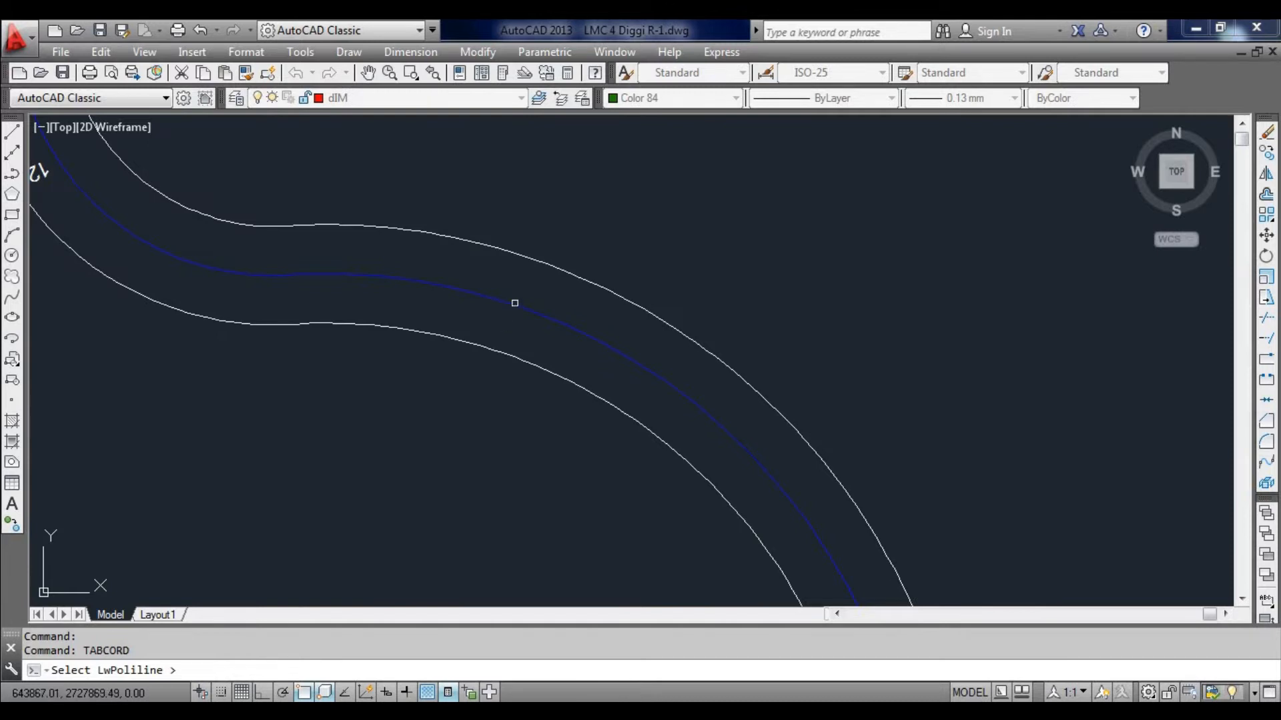
left_click(513, 306)
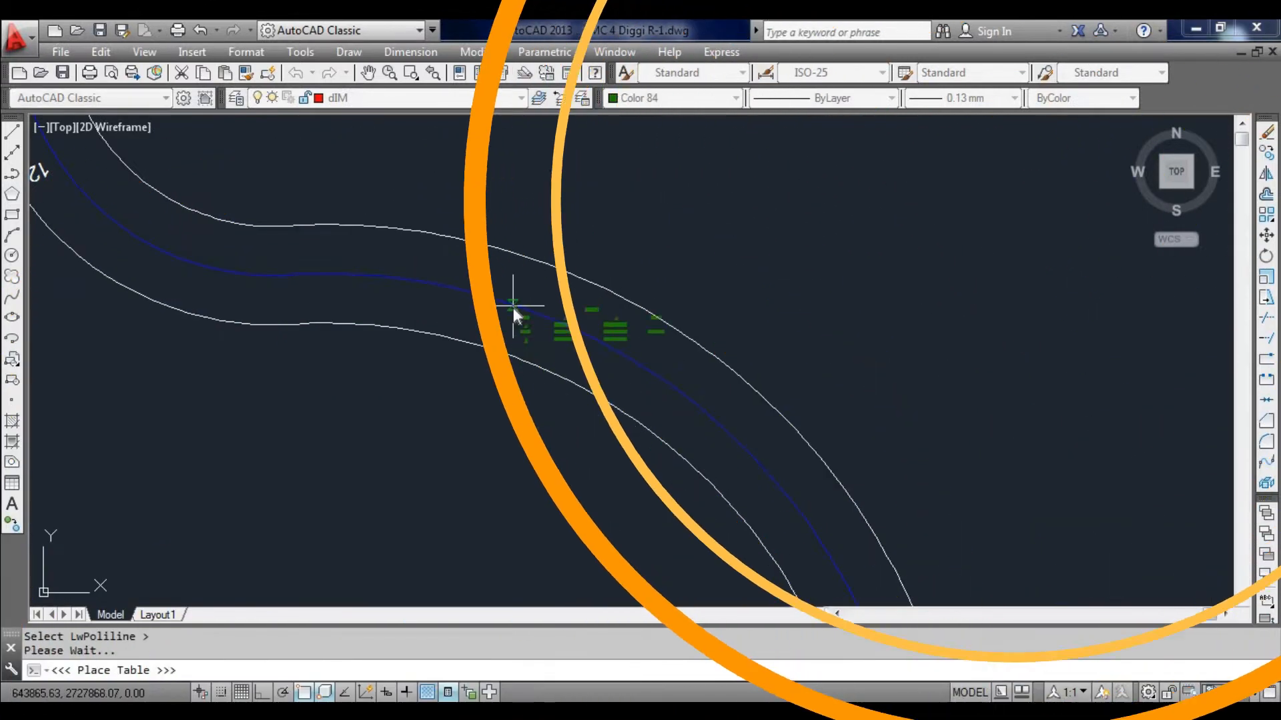
Step: Place the coordinate table in the empty area northeast of the canal's large bend
scroll(513, 305, "down", 4)
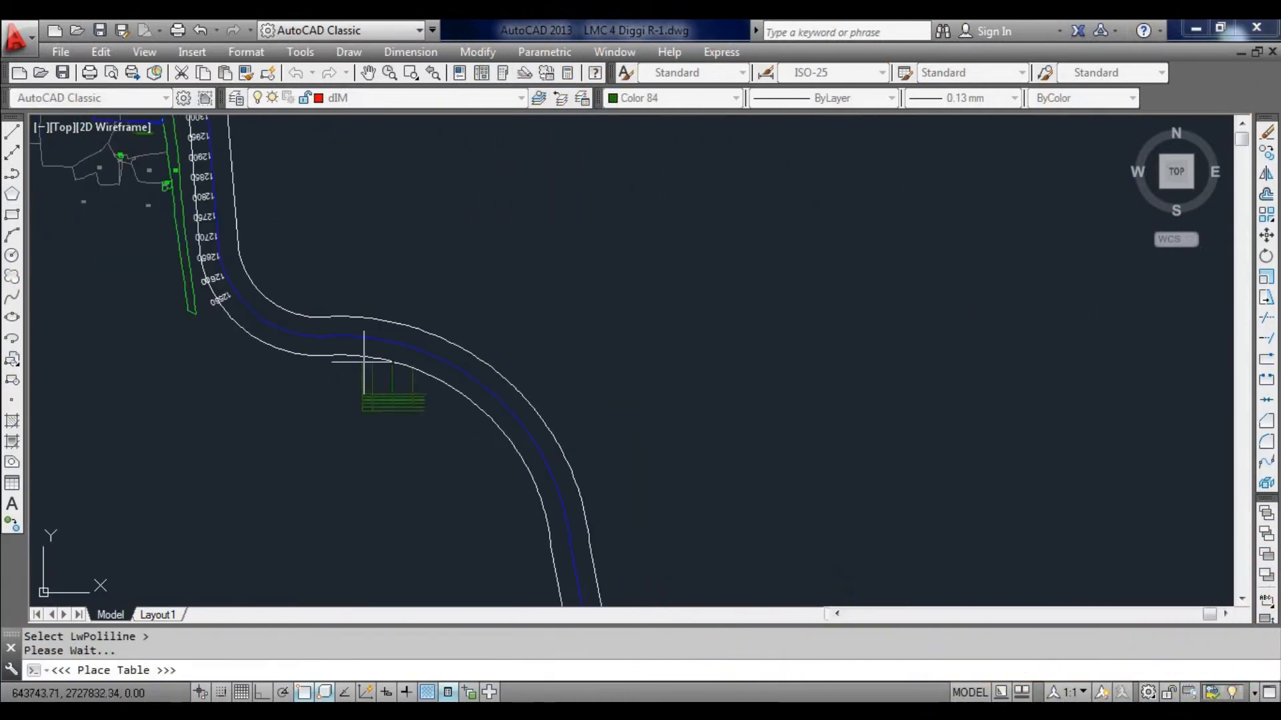
scroll(523, 297, "up", 6)
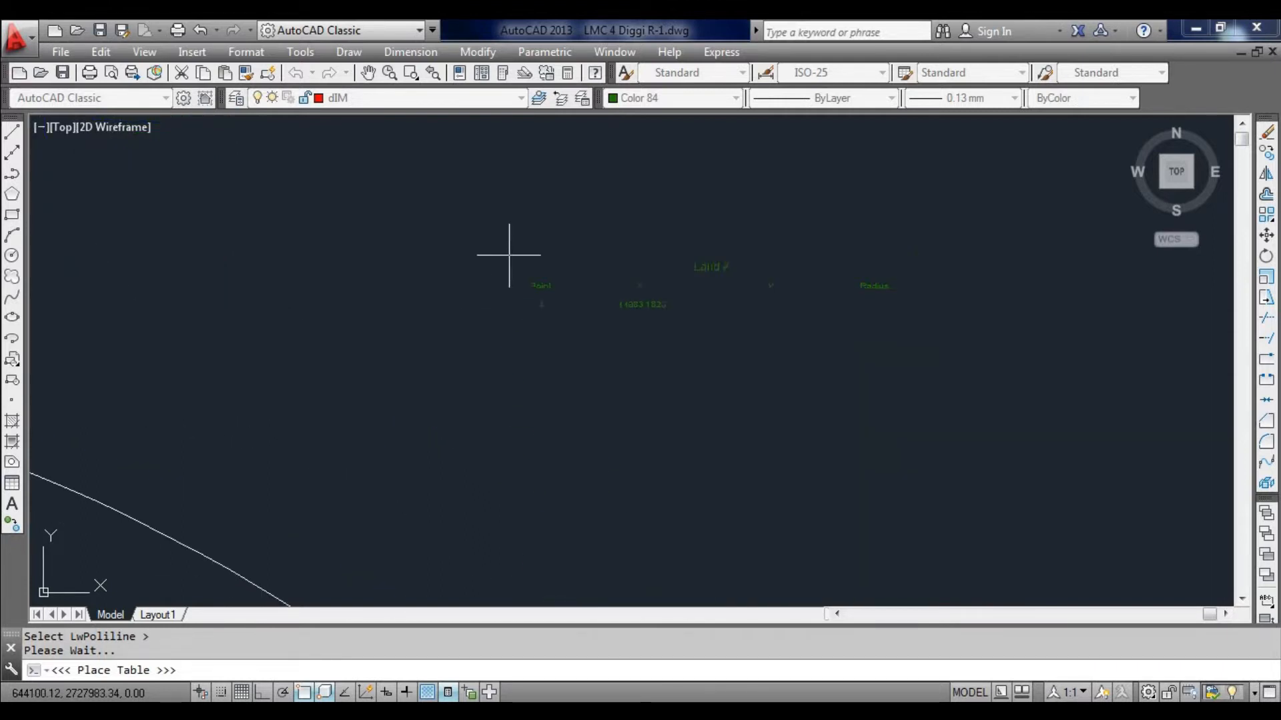
left_click(507, 255)
scroll(509, 253, "down", 6)
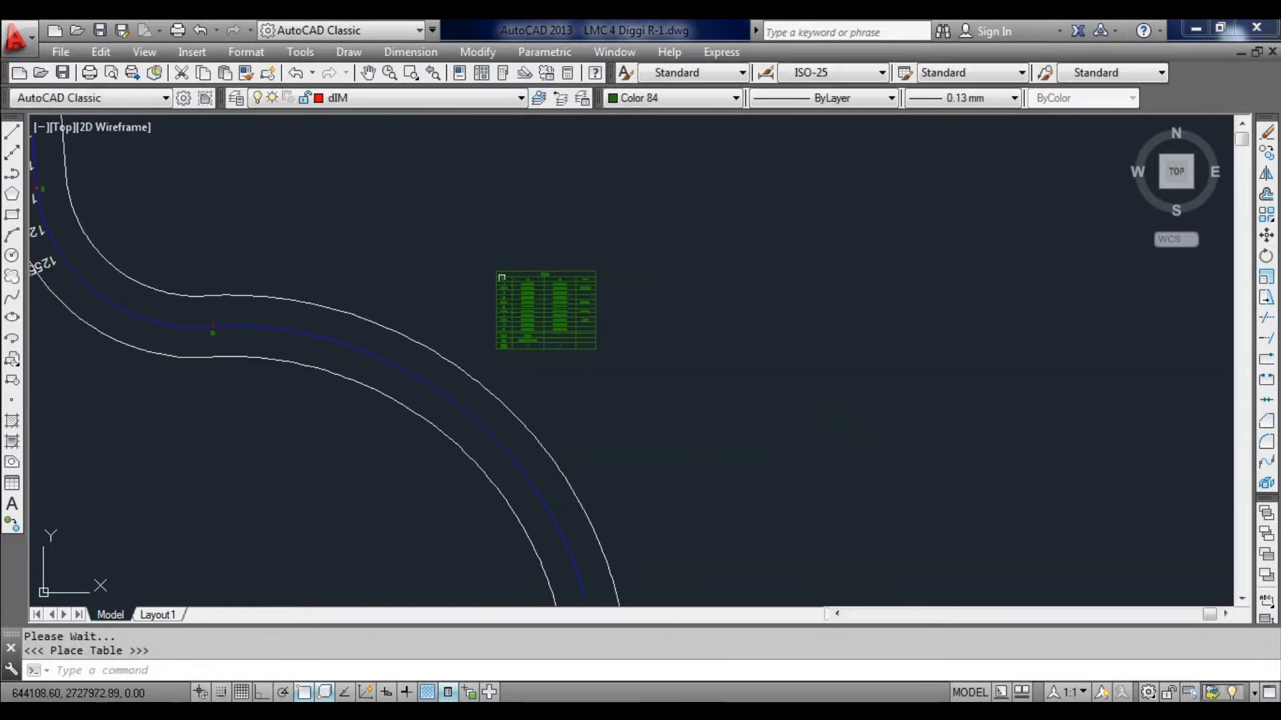
Step: Examine the point names, X and Y coordinates and radius entries in the upper rows of the placed table
scroll(587, 304, "up", 6)
scroll(218, 182, "up", 4)
scroll(445, 306, "down", 2)
scroll(268, 221, "up", 6)
scroll(287, 222, "down", 4)
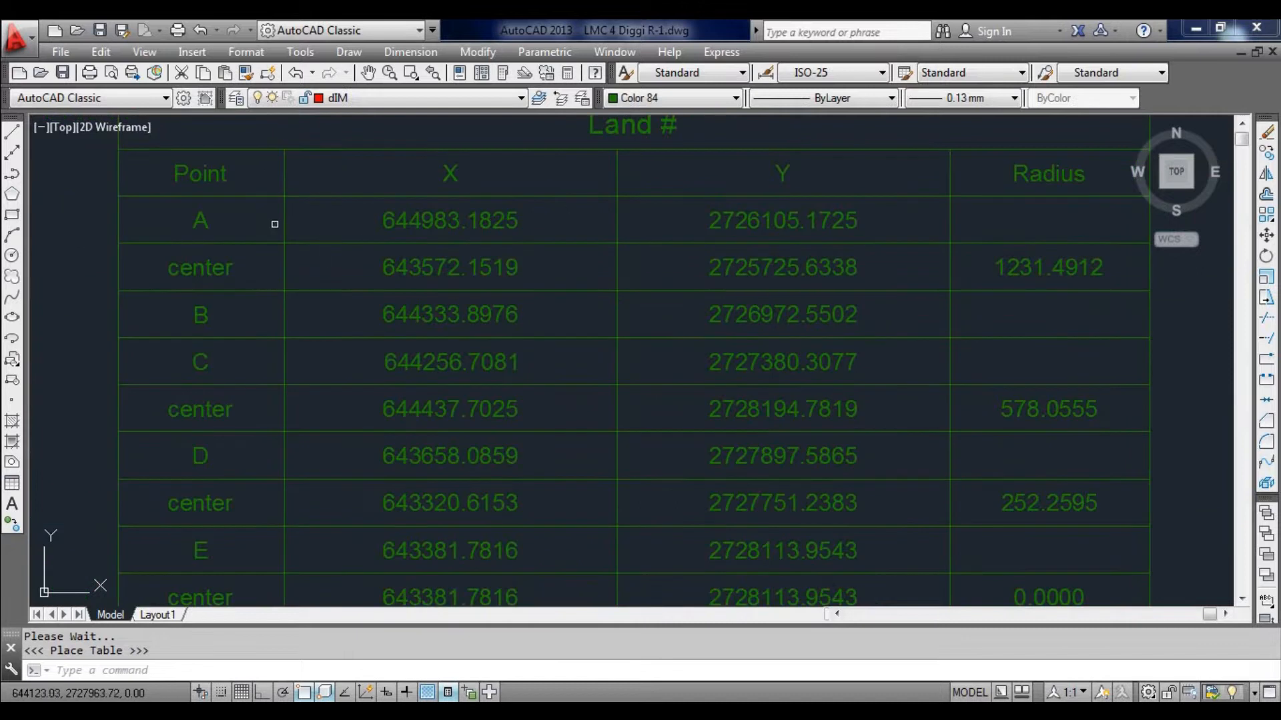
scroll(698, 211, "down", 2)
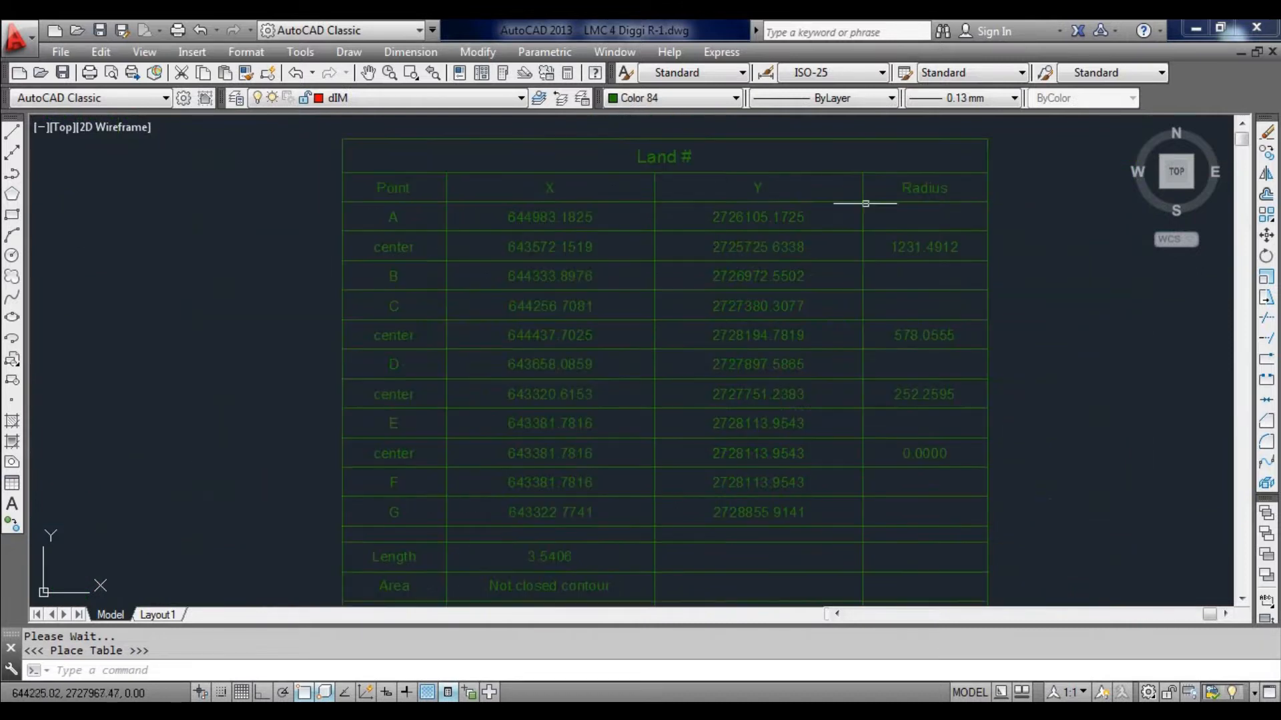
scroll(760, 209, "up", 5)
scroll(933, 187, "down", 5)
scroll(671, 204, "up", 5)
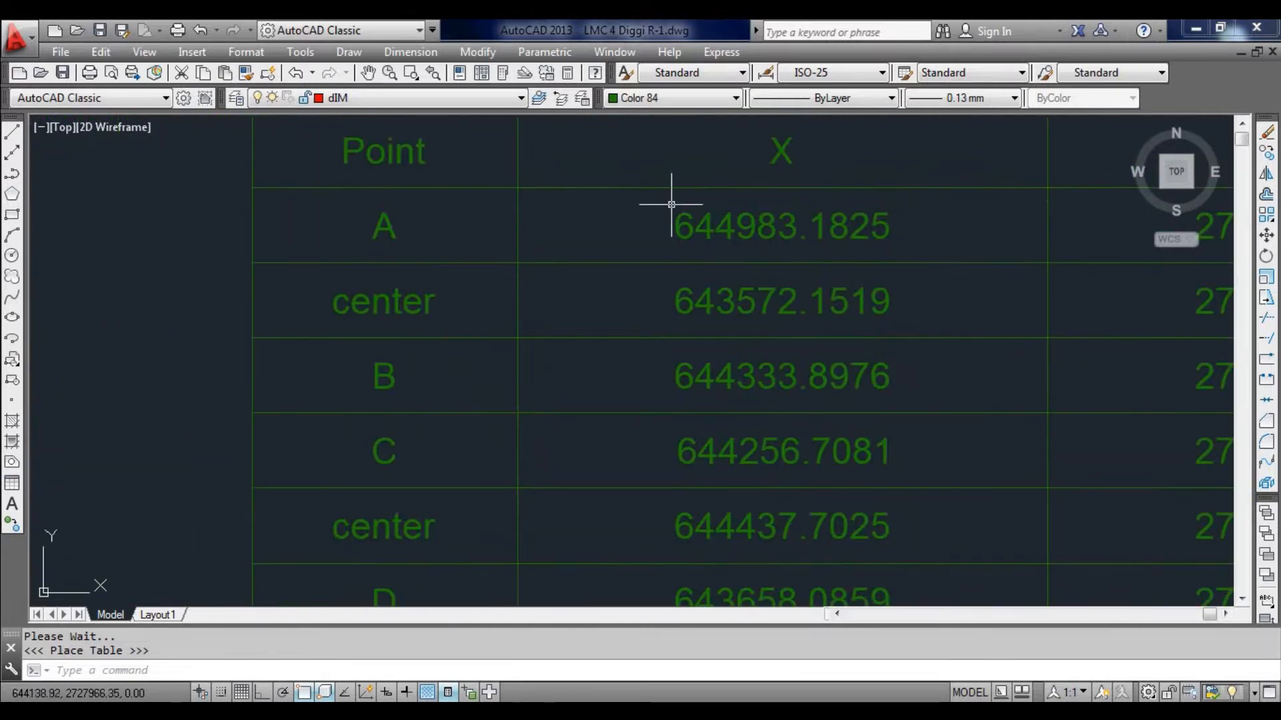
scroll(460, 234, "down", 2)
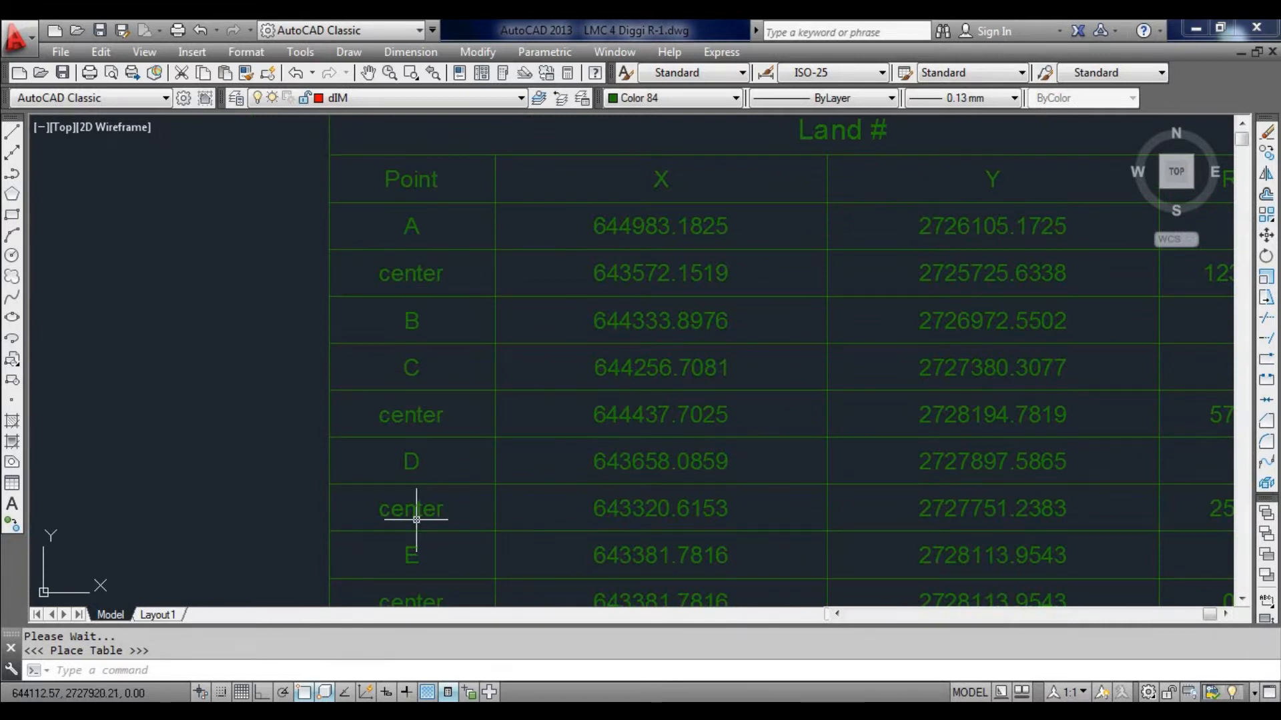
Step: Review the table's remaining rows down to point G, the length, area and gravity center entries, and the centre and radius entries
middle_click_drag(417, 558, 420, 354)
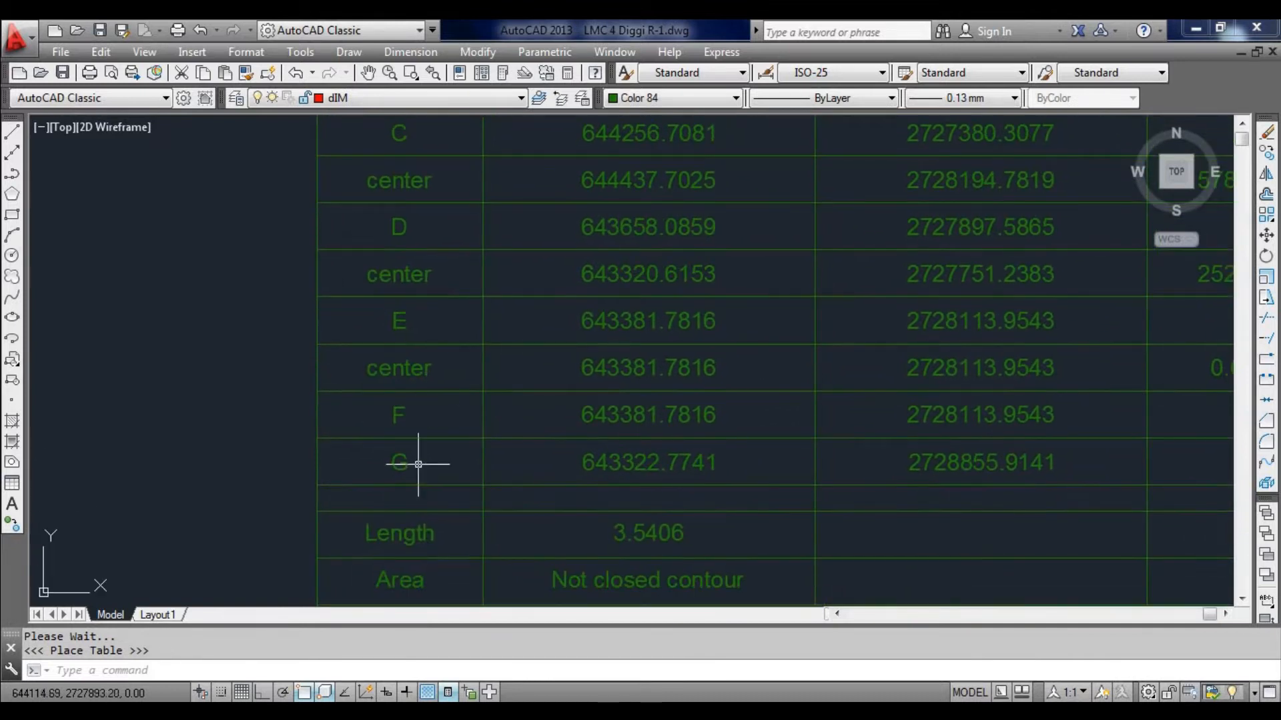
middle_click_drag(418, 464, 421, 377)
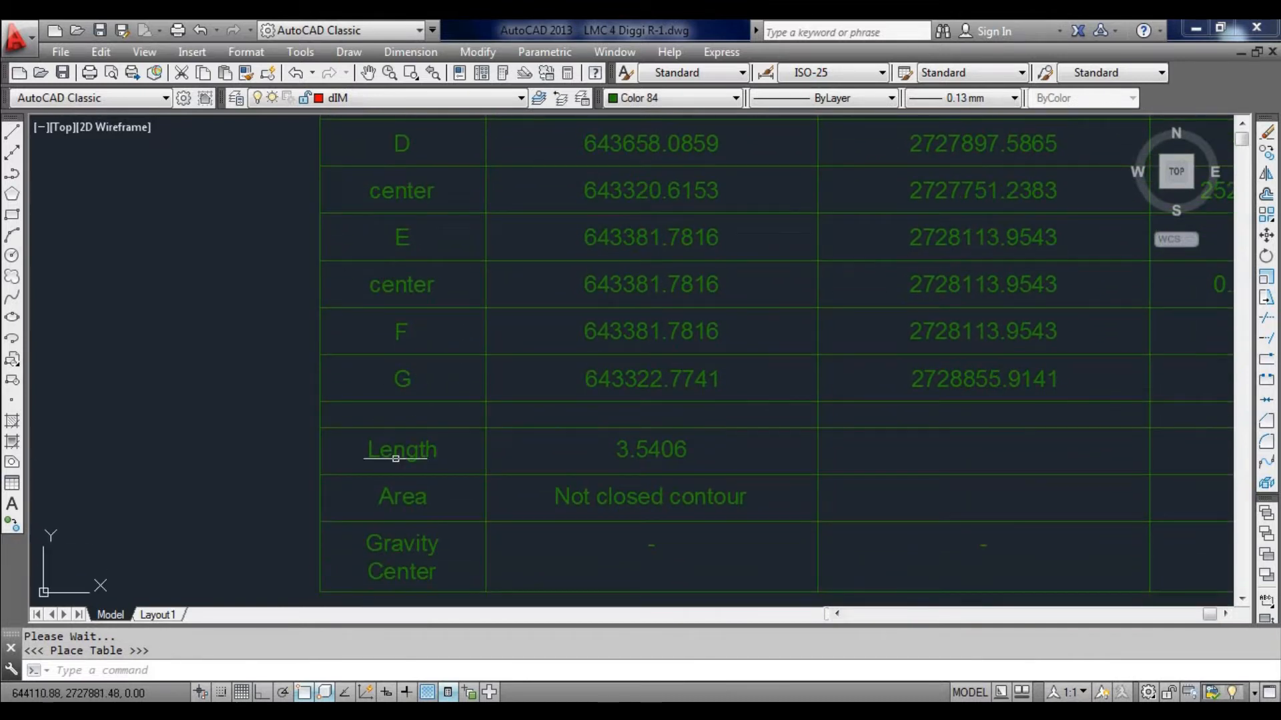
scroll(429, 343, "down", 5)
scroll(472, 385, "up", 7)
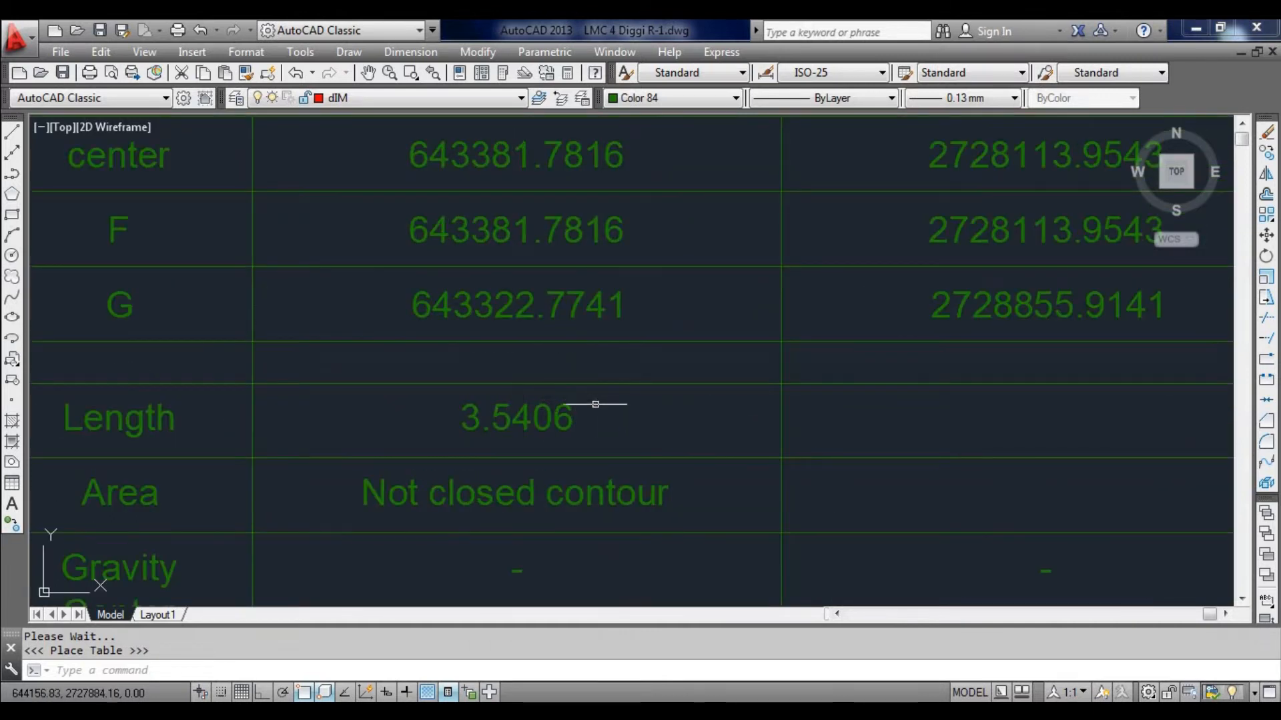
scroll(586, 403, "down", 7)
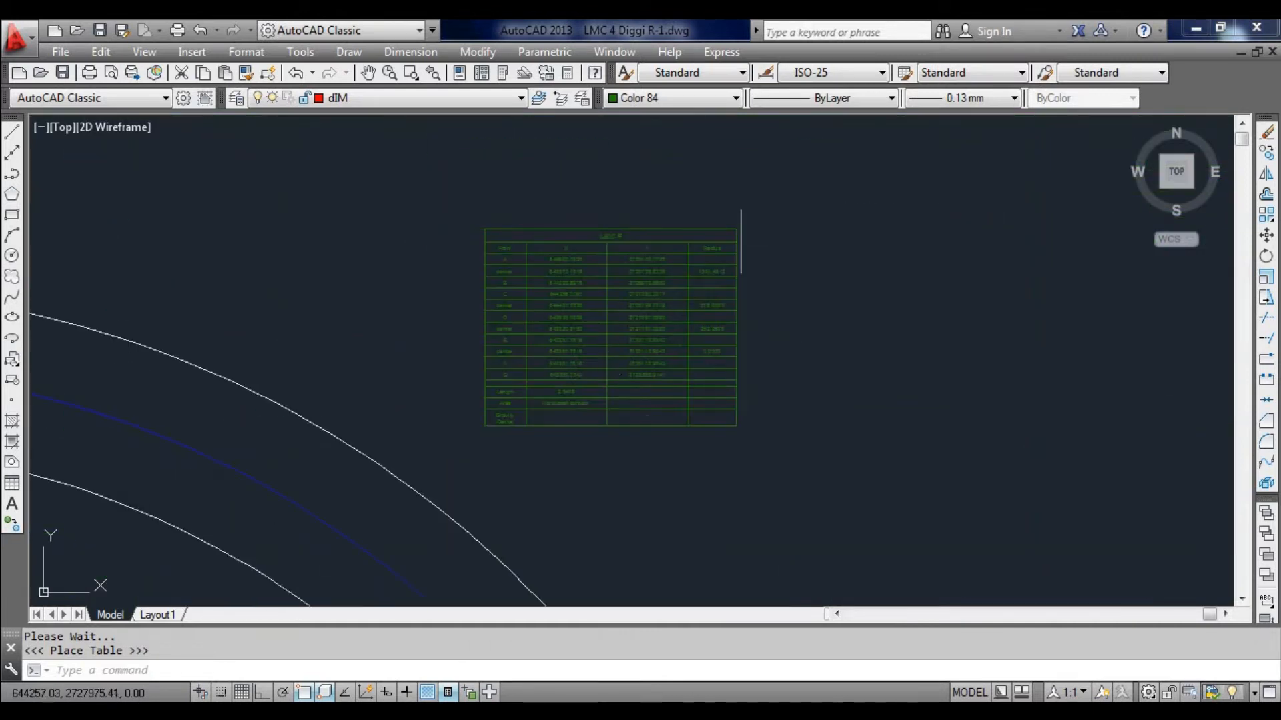
scroll(736, 241, "up", 6)
scroll(738, 243, "down", 6)
scroll(706, 266, "up", 6)
scroll(702, 266, "down", 3)
scroll(700, 294, "up", 6)
scroll(727, 298, "down", 4)
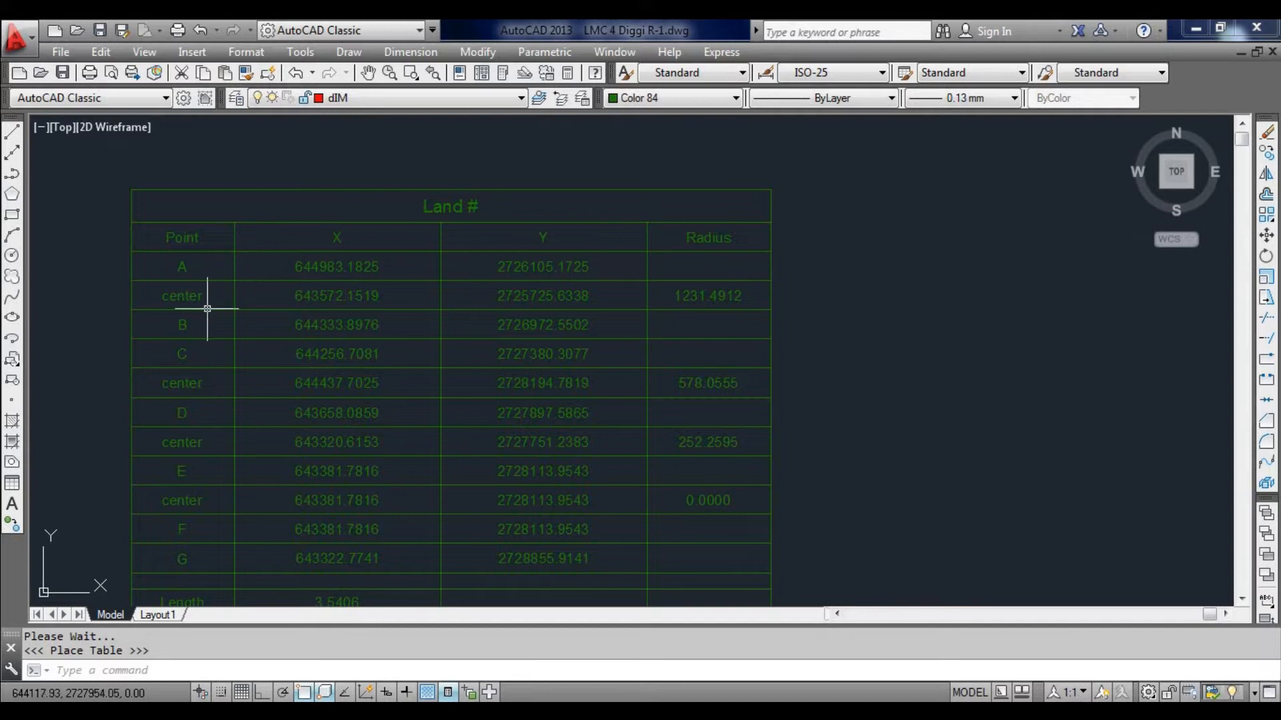
Step: Compare the table's first point with the point marker at the southeastern end of the canal centre line
scroll(766, 315, "up", 5)
scroll(752, 283, "down", 10)
scroll(440, 296, "down", 10)
scroll(359, 196, "up", 6)
scroll(202, 171, "down", 6)
scroll(514, 457, "up", 5)
scroll(512, 515, "up", 6)
scroll(527, 453, "down", 10)
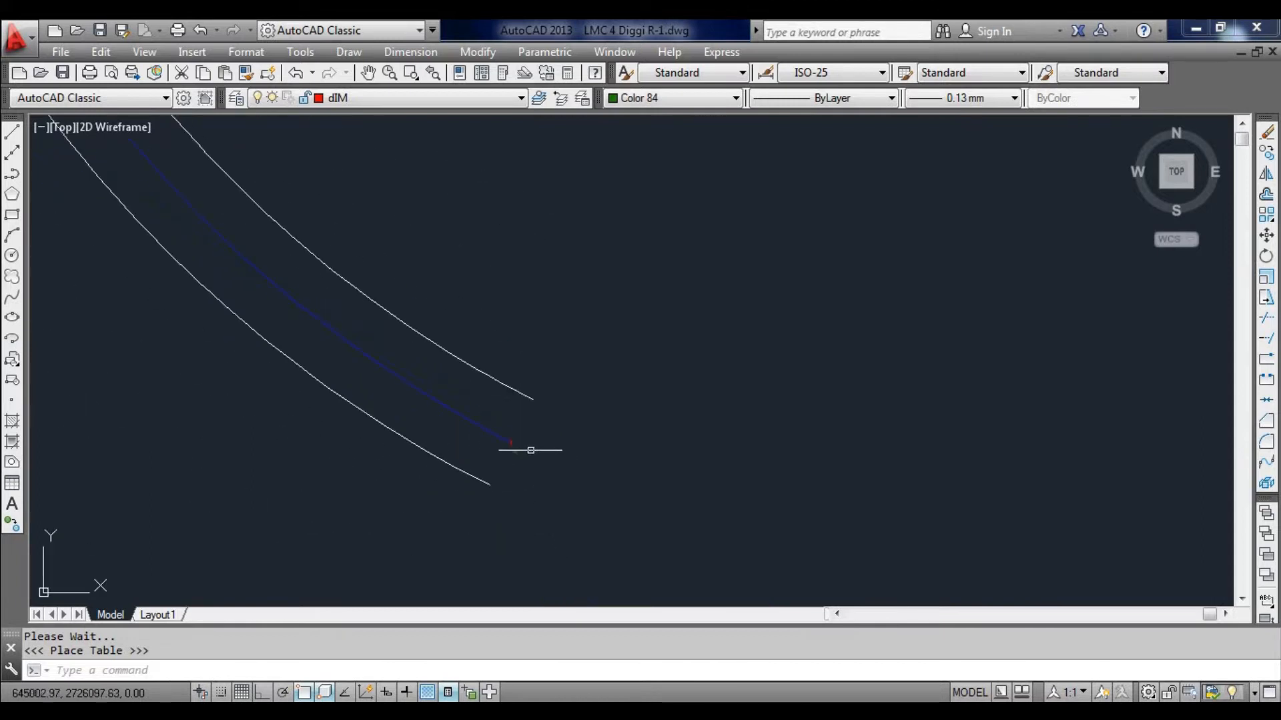
scroll(531, 455, "down", 4)
scroll(499, 445, "up", 2)
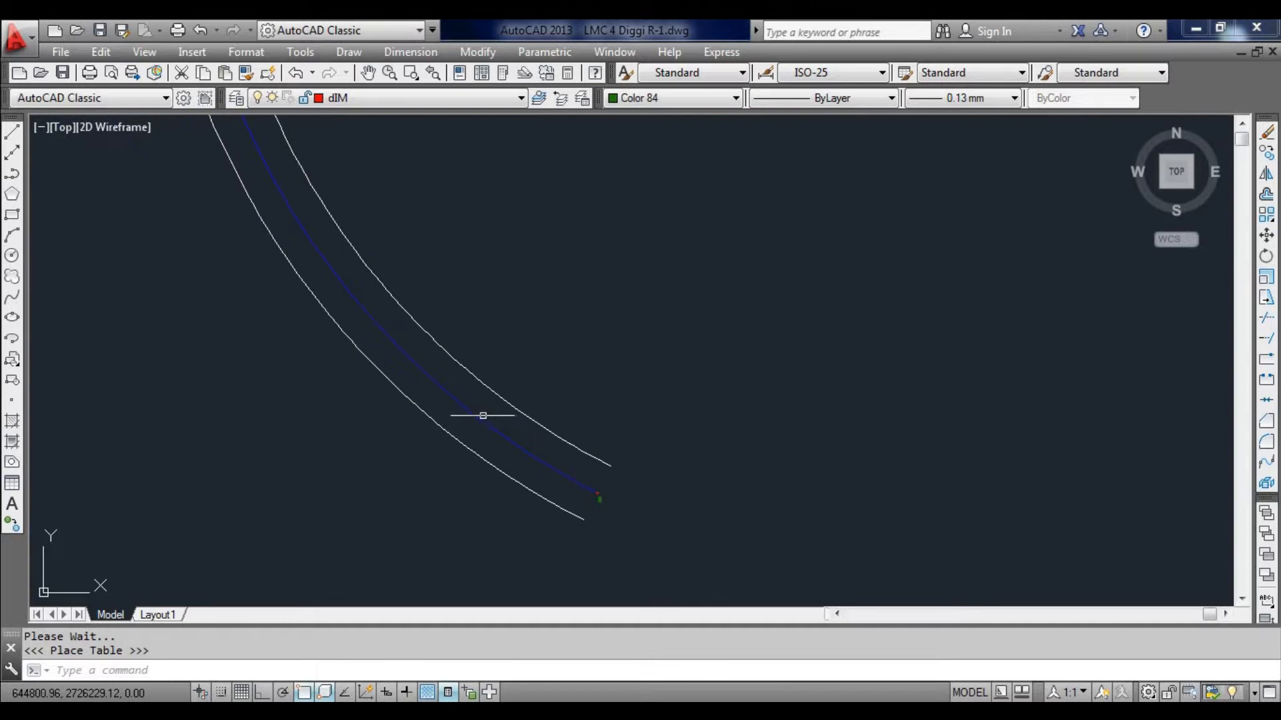
Step: Select the blue canal centre line and examine its vertices and point markers along the straight and curved sections
left_click(480, 421)
scroll(566, 489, "down", 2)
scroll(472, 403, "up", 5)
scroll(458, 395, "down", 5)
scroll(371, 429, "up", 5)
scroll(412, 399, "down", 5)
scroll(363, 422, "up", 5)
scroll(404, 404, "down", 5)
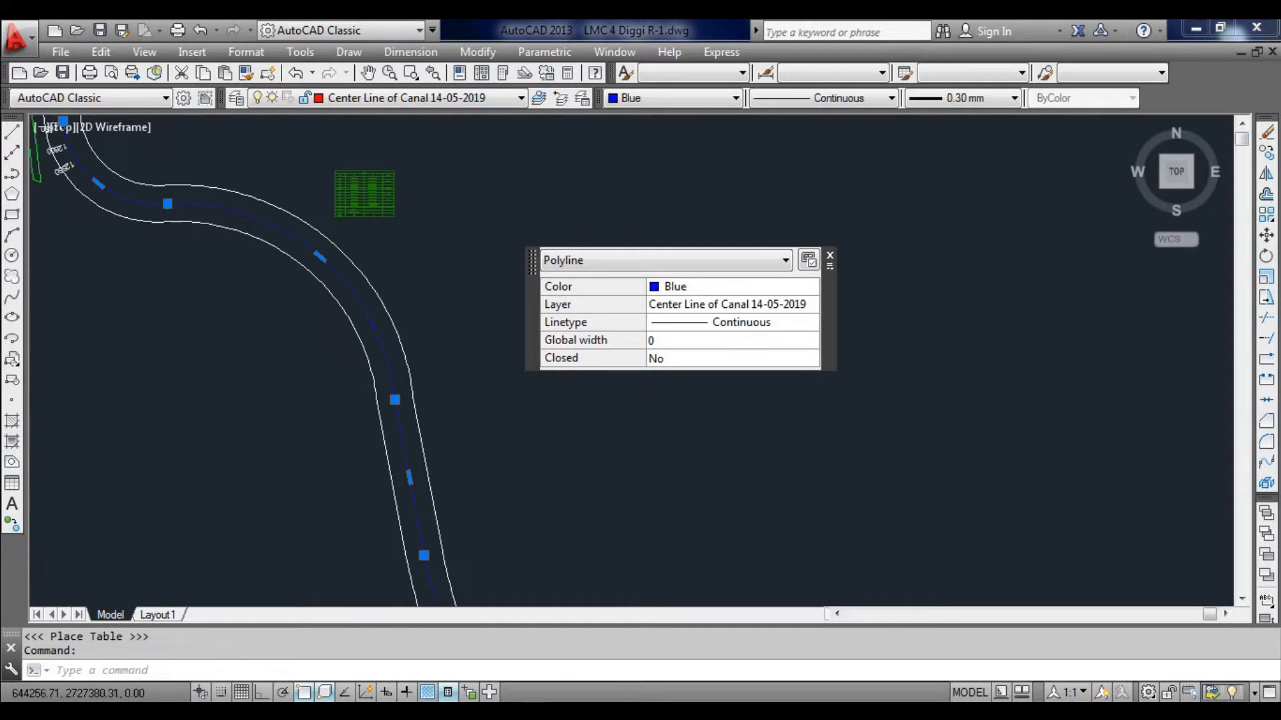
scroll(397, 399, "up", 5)
scroll(386, 430, "down", 5)
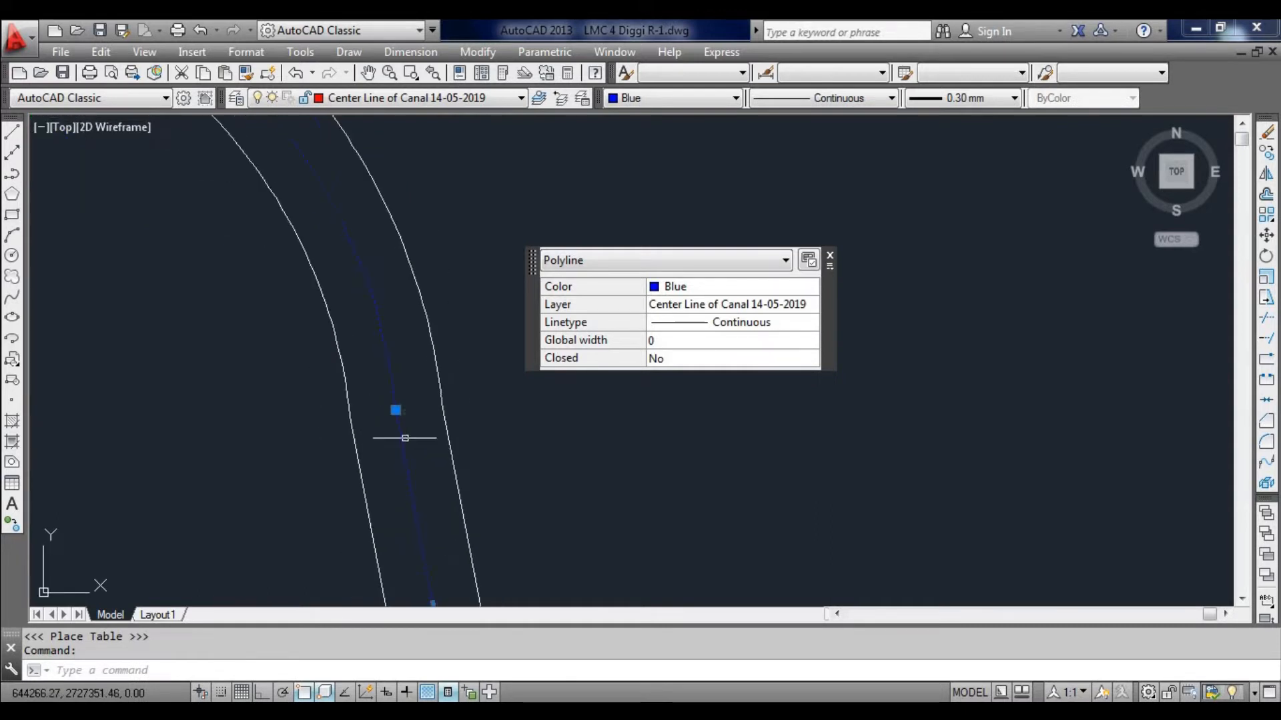
Step: Examine the table's arc centre row between points C and D, highlighting its name and X coordinate cells
scroll(329, 305, "up", 5)
scroll(267, 267, "down", 3)
scroll(94, 209, "up", 6)
scroll(267, 263, "down", 4)
scroll(257, 257, "up", 4)
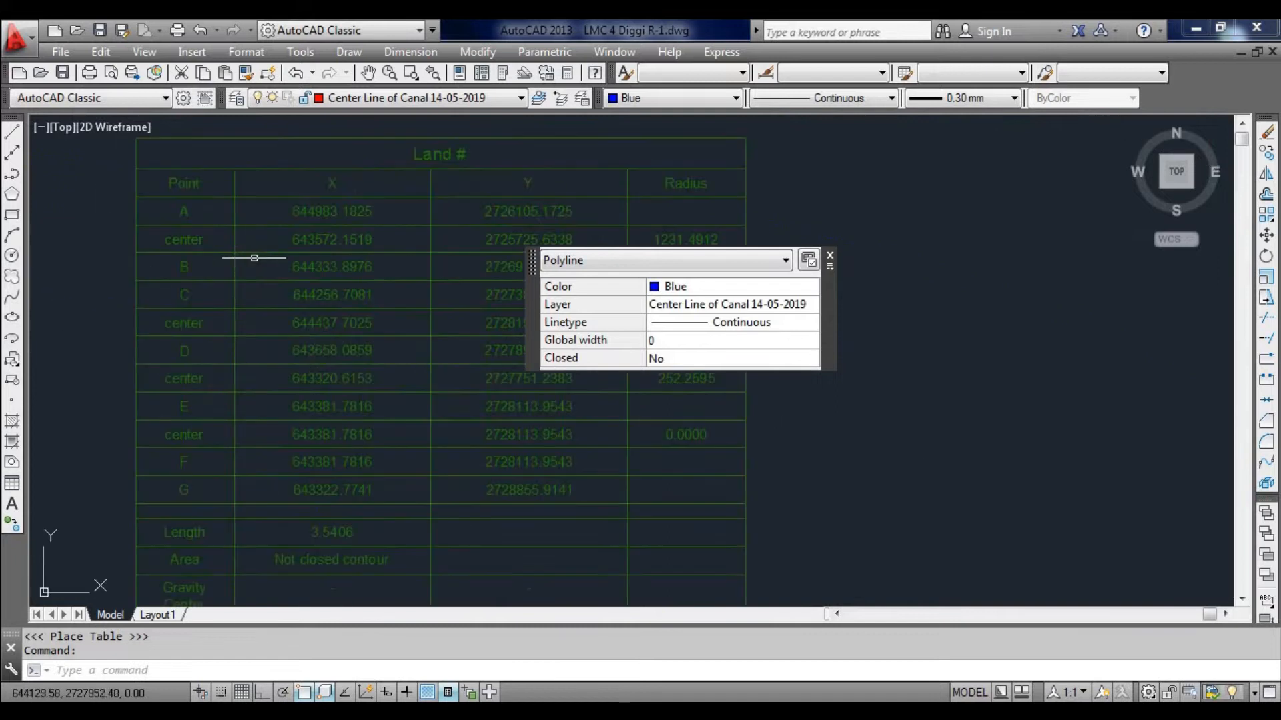
left_click(188, 326)
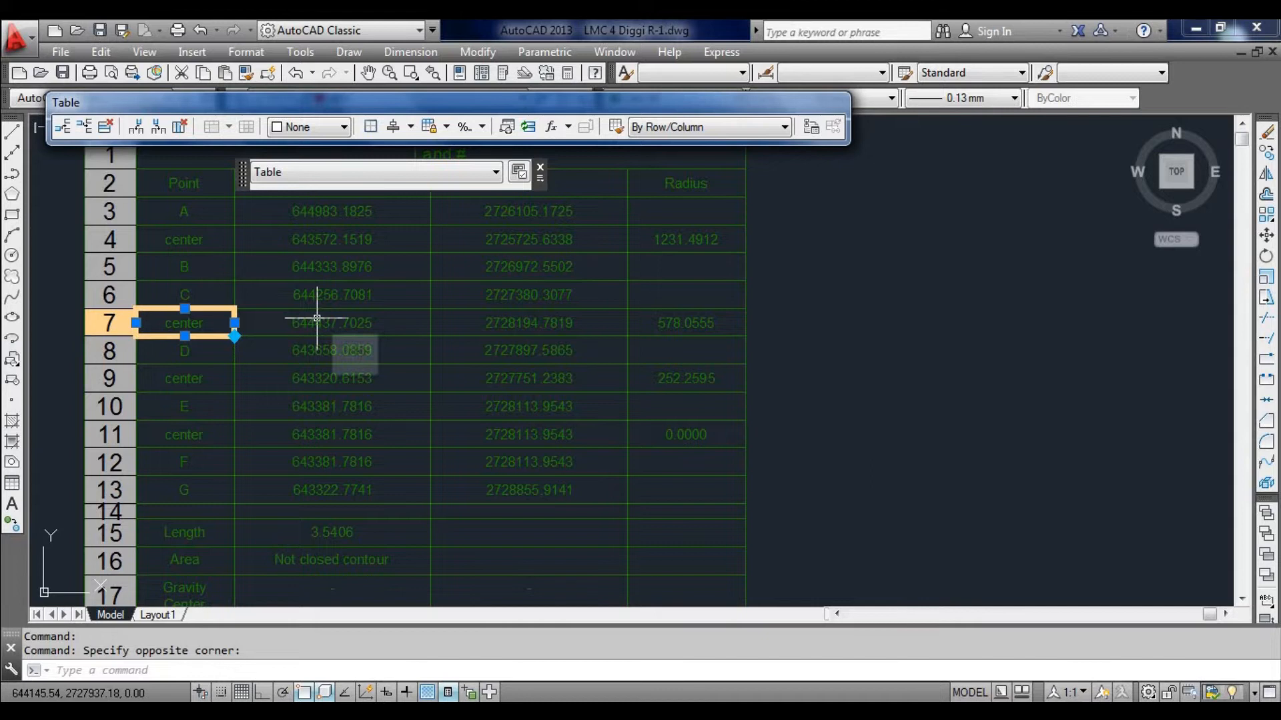
left_click(313, 319)
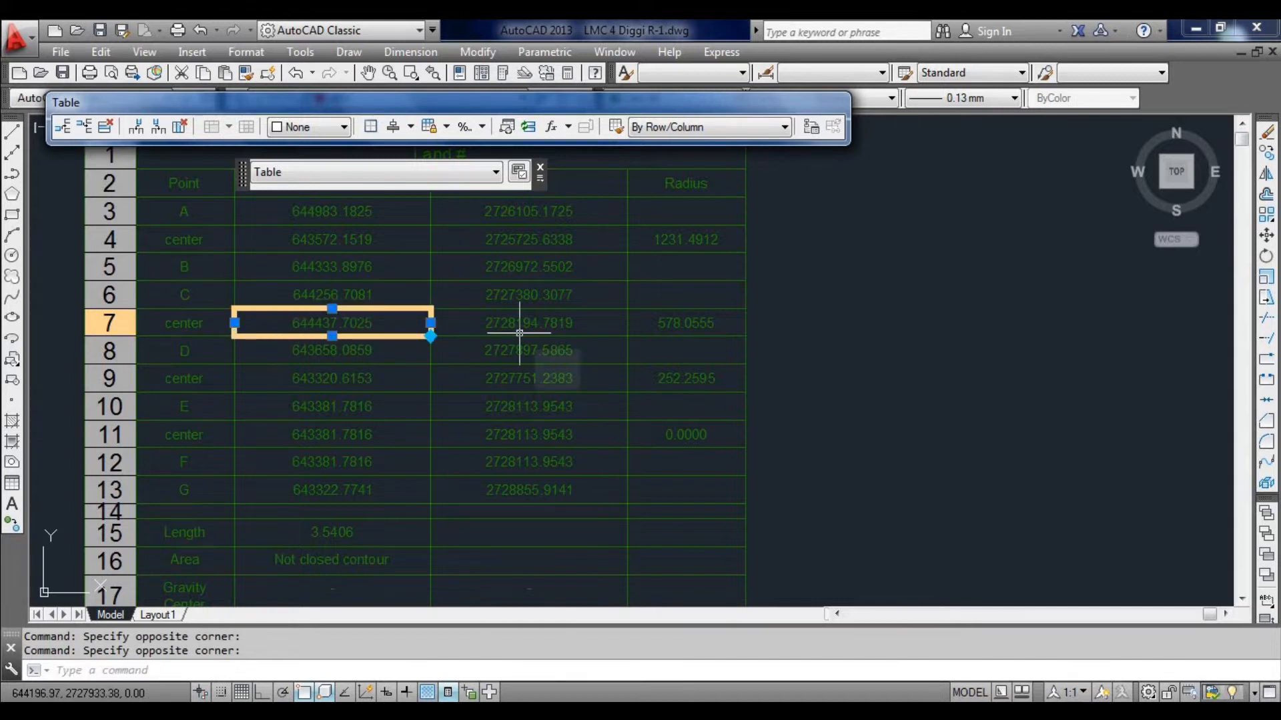
key("Escape")
key("Escape")
Step: Examine the point E marker on the canal centre line where the curve meets the northern straight section
scroll(520, 332, "down", 5)
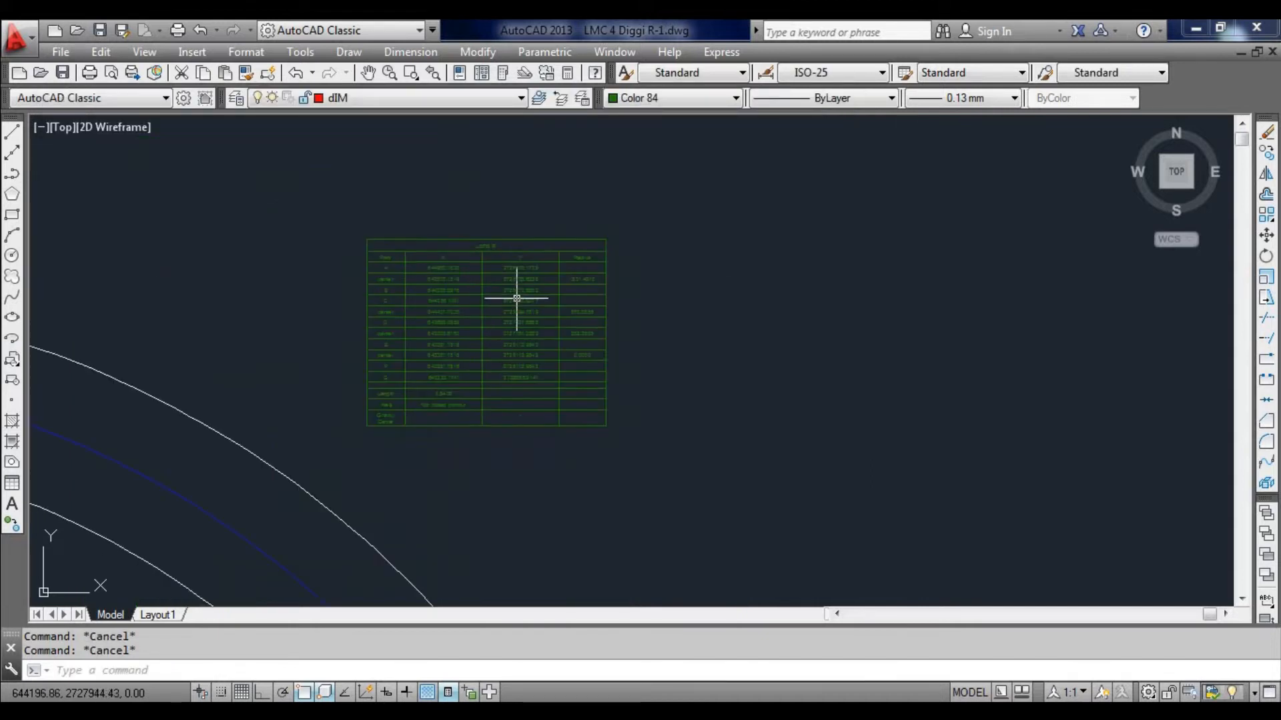
scroll(220, 234, "up", 8)
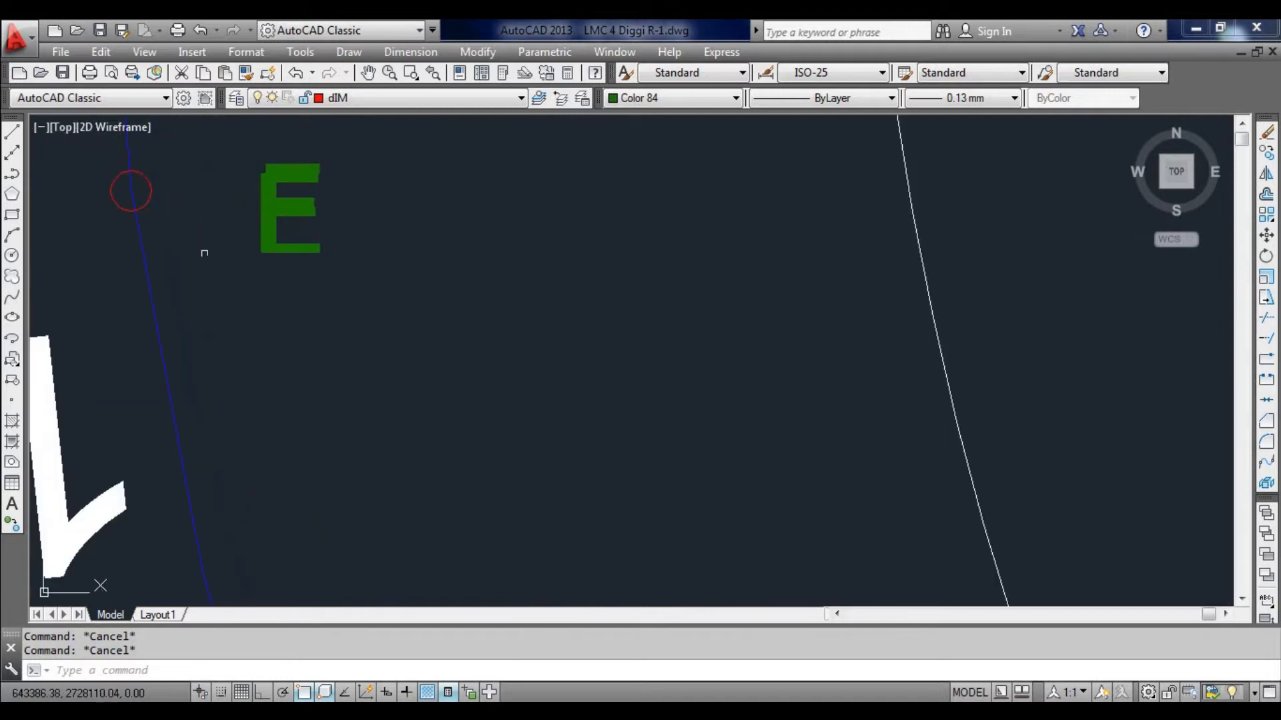
scroll(192, 293, "down", 1)
scroll(200, 301, "up", 5)
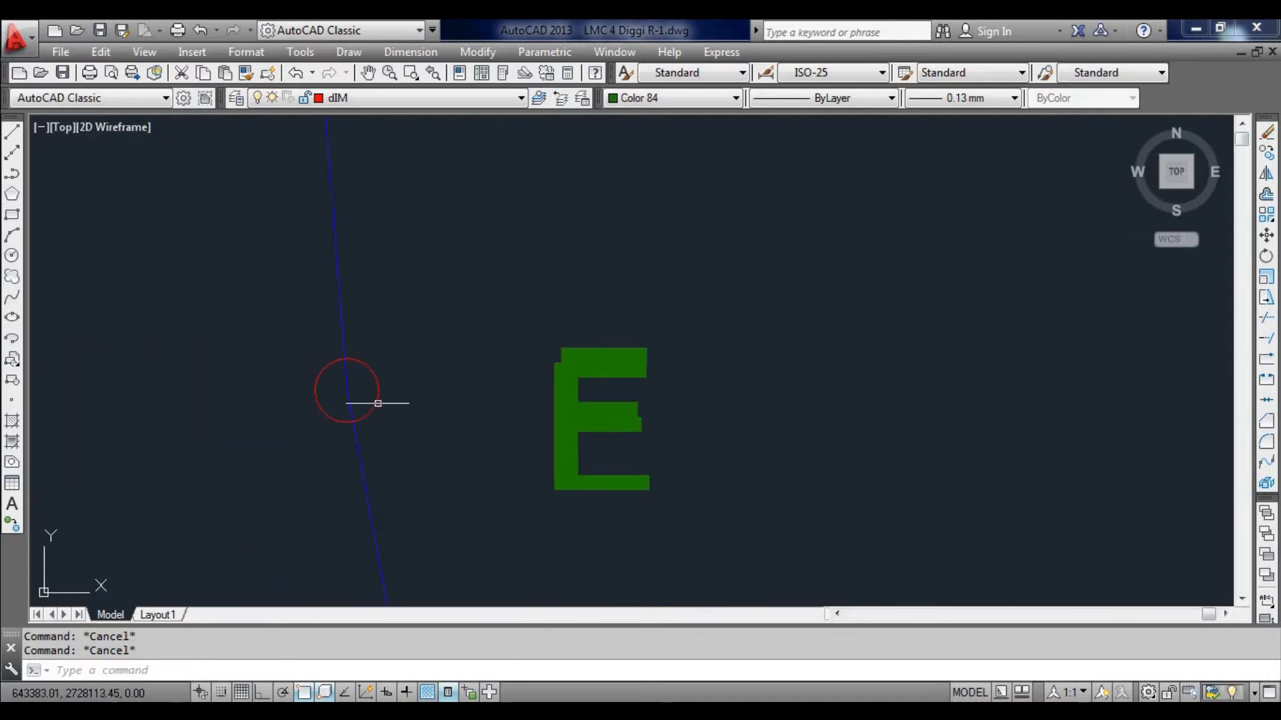
scroll(367, 402, "up", 2)
scroll(307, 393, "down", 1)
scroll(308, 393, "down", 10)
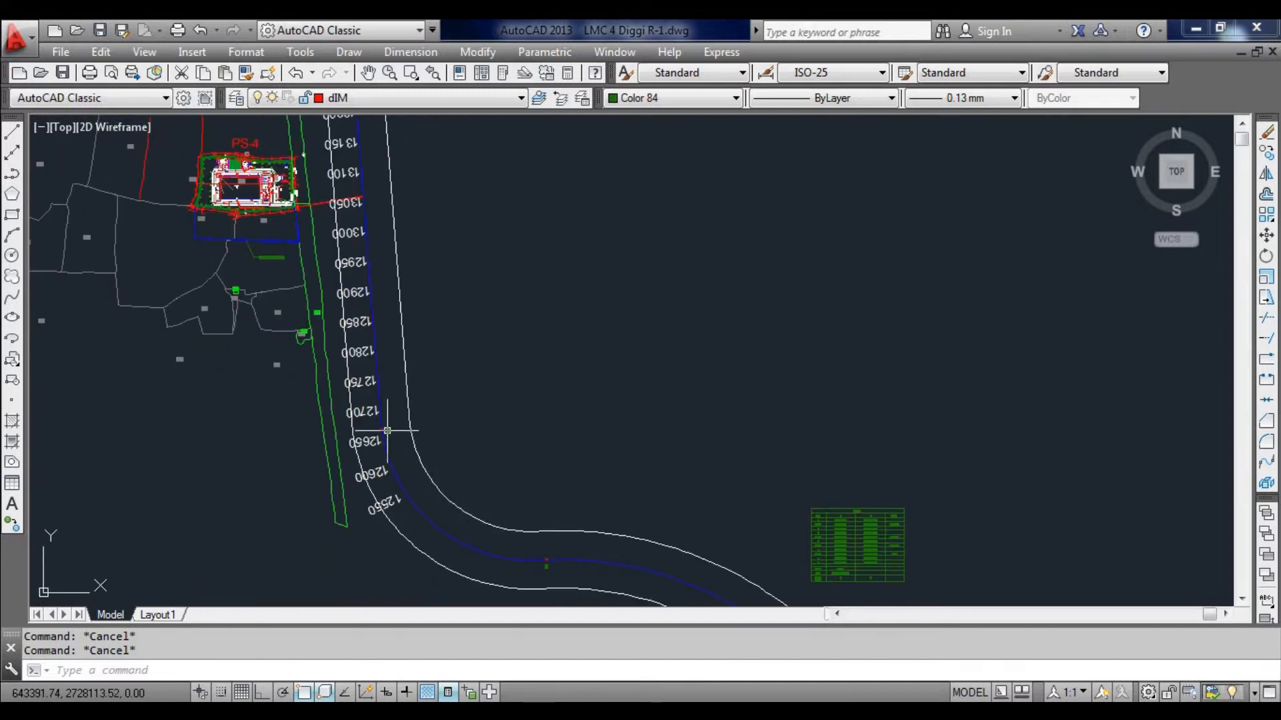
Step: Follow the centre line's straight section north and examine the point G marker at its end
scroll(373, 332, "down", 7)
scroll(372, 332, "up", 10)
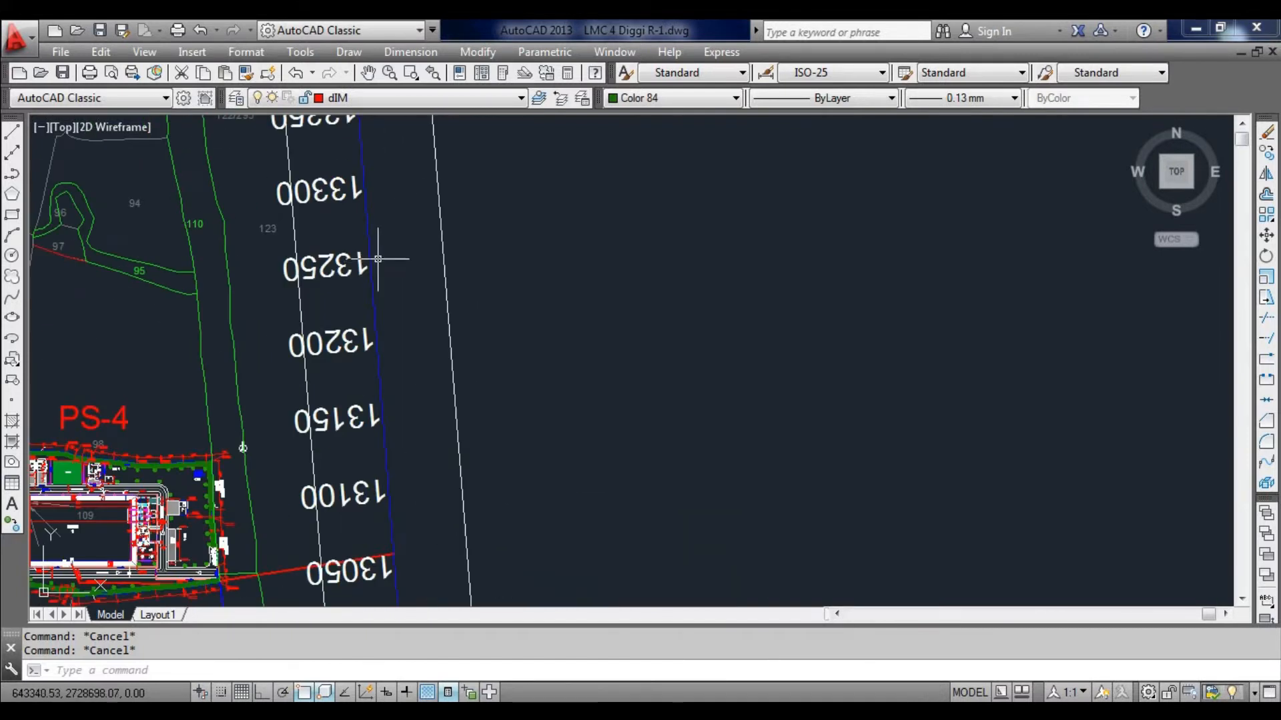
scroll(371, 243, "down", 4)
scroll(364, 187, "up", 8)
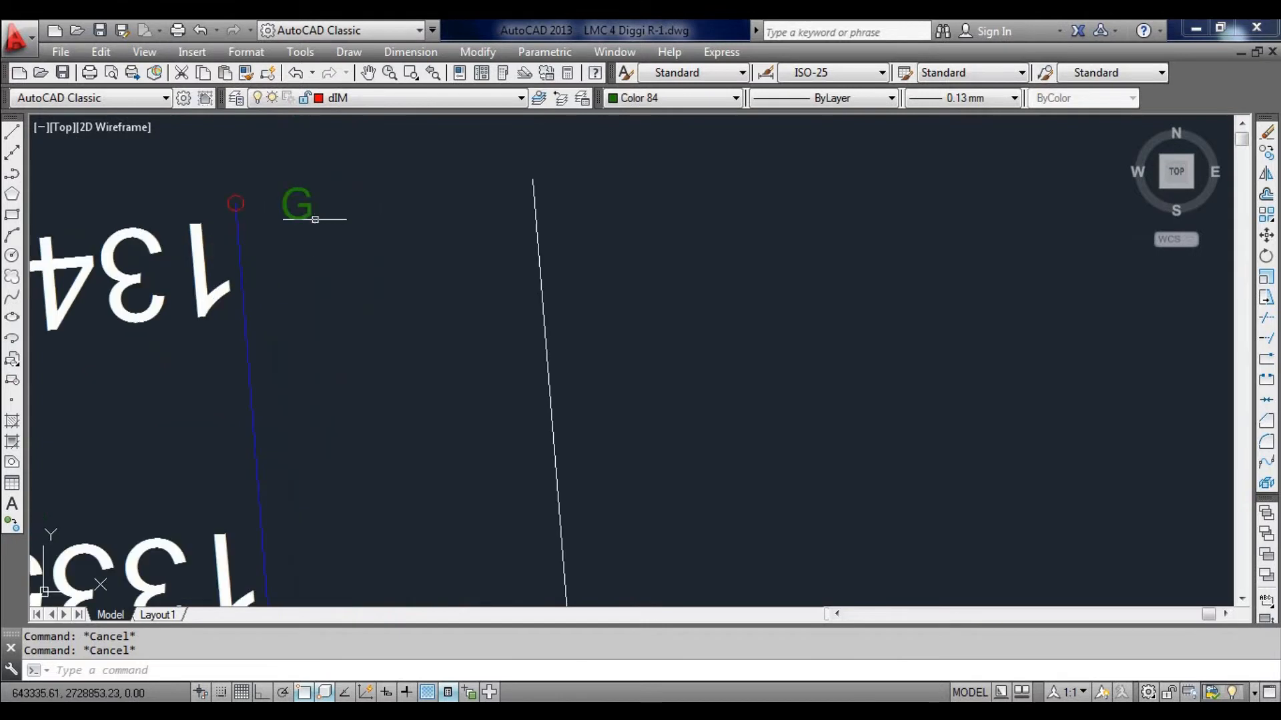
mouse_move(315, 219)
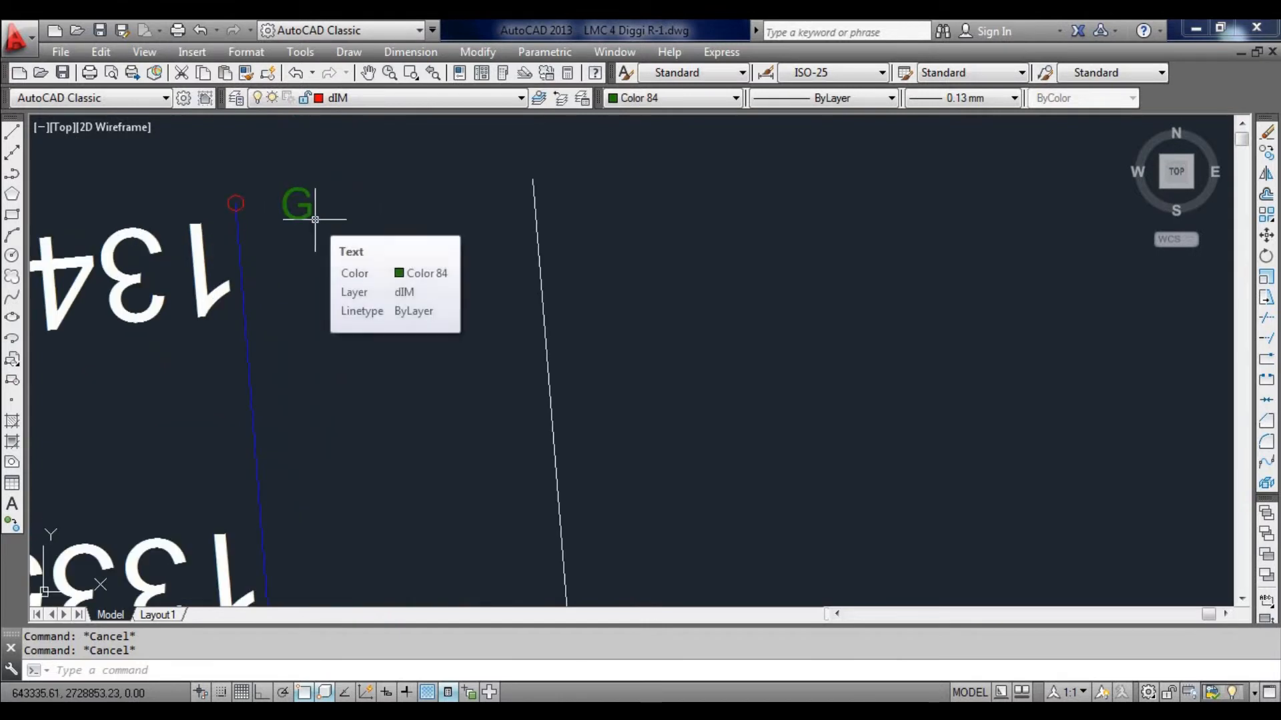
scroll(314, 219, "down", 10)
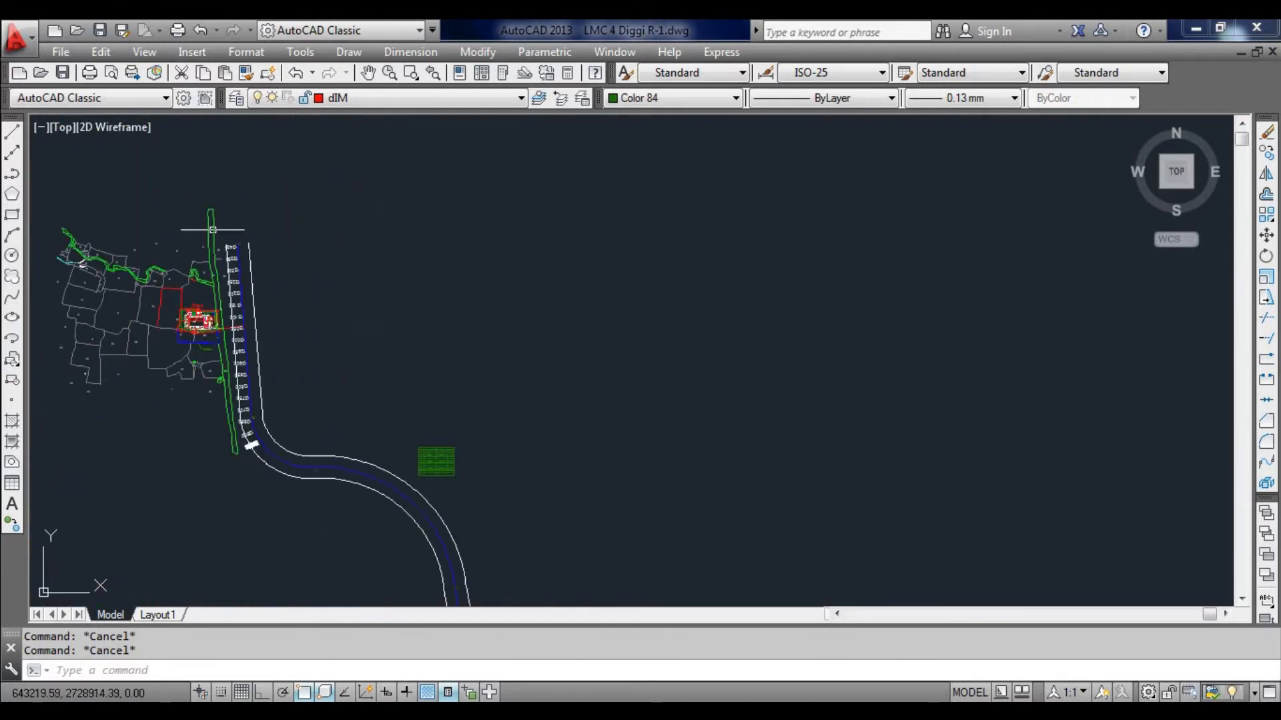
Step: Examine the table's first arc centre row between points A and B, including its coordinates and radius entry
scroll(385, 440, "up", 1)
scroll(330, 334, "up", 8)
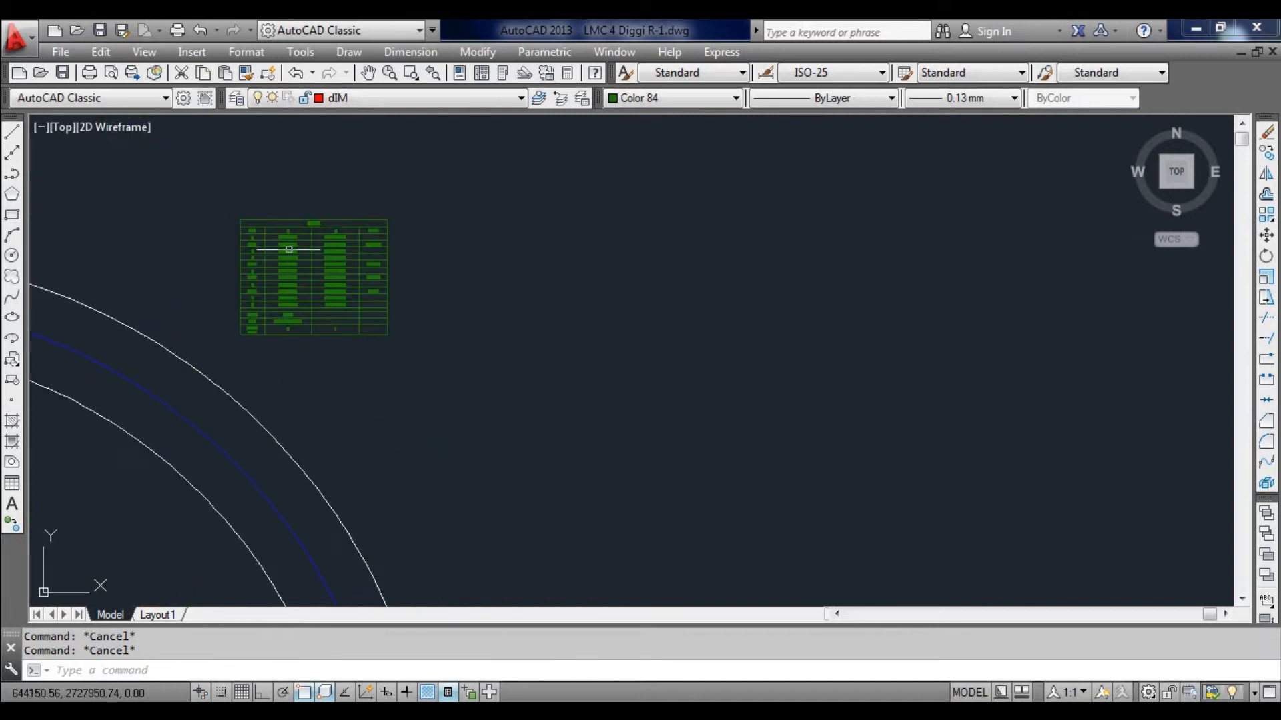
scroll(614, 200, "up", 3)
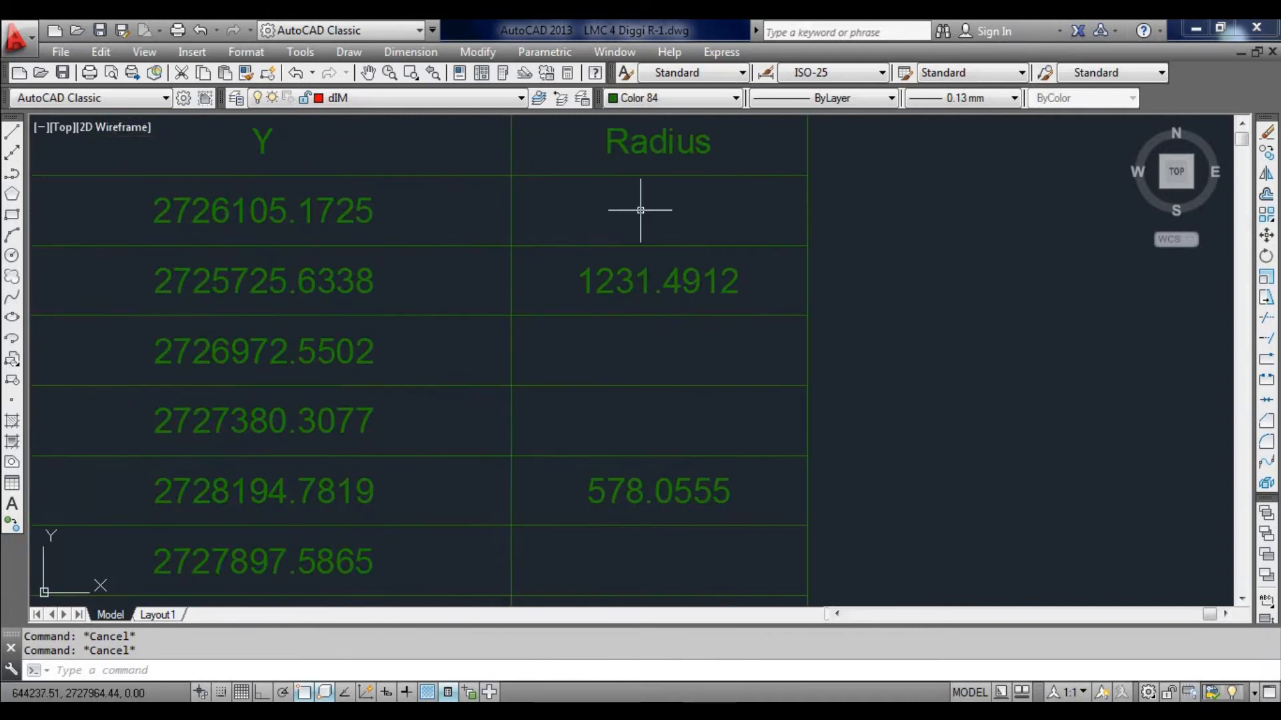
scroll(643, 209, "down", 2)
scroll(660, 274, "up", 1)
scroll(660, 274, "up", 4)
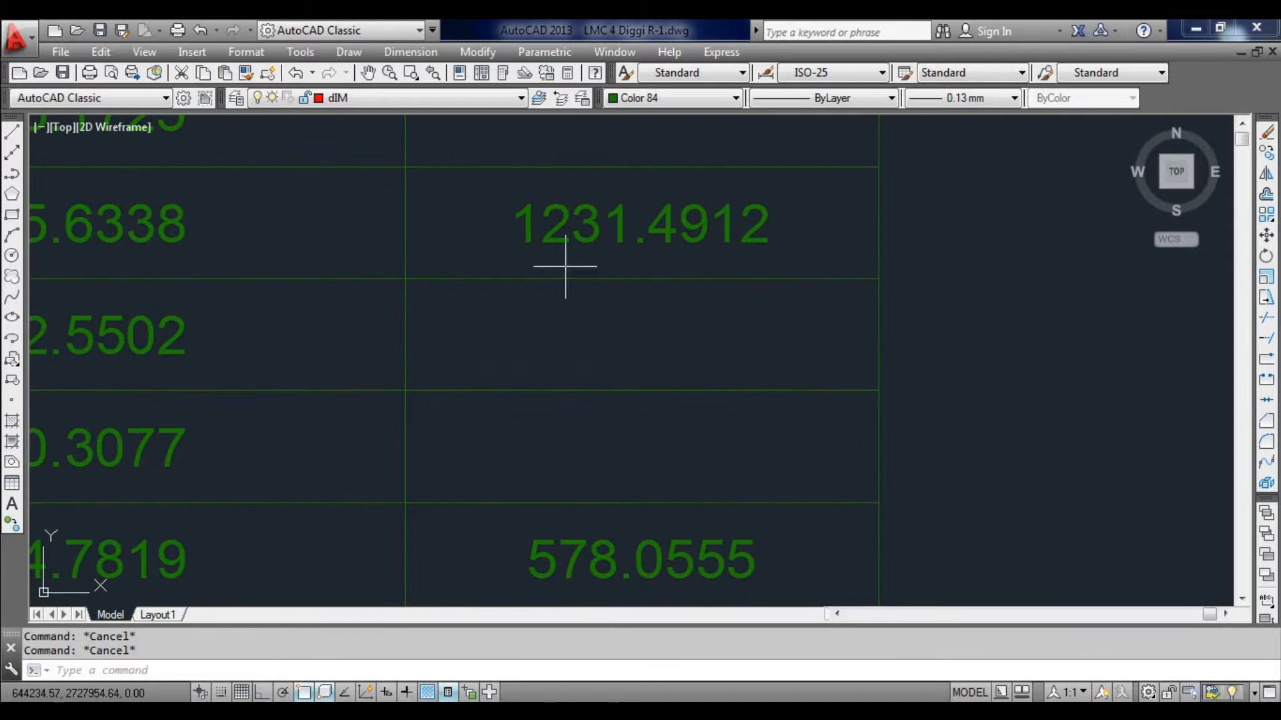
scroll(358, 237, "down", 5)
scroll(73, 220, "up", 5)
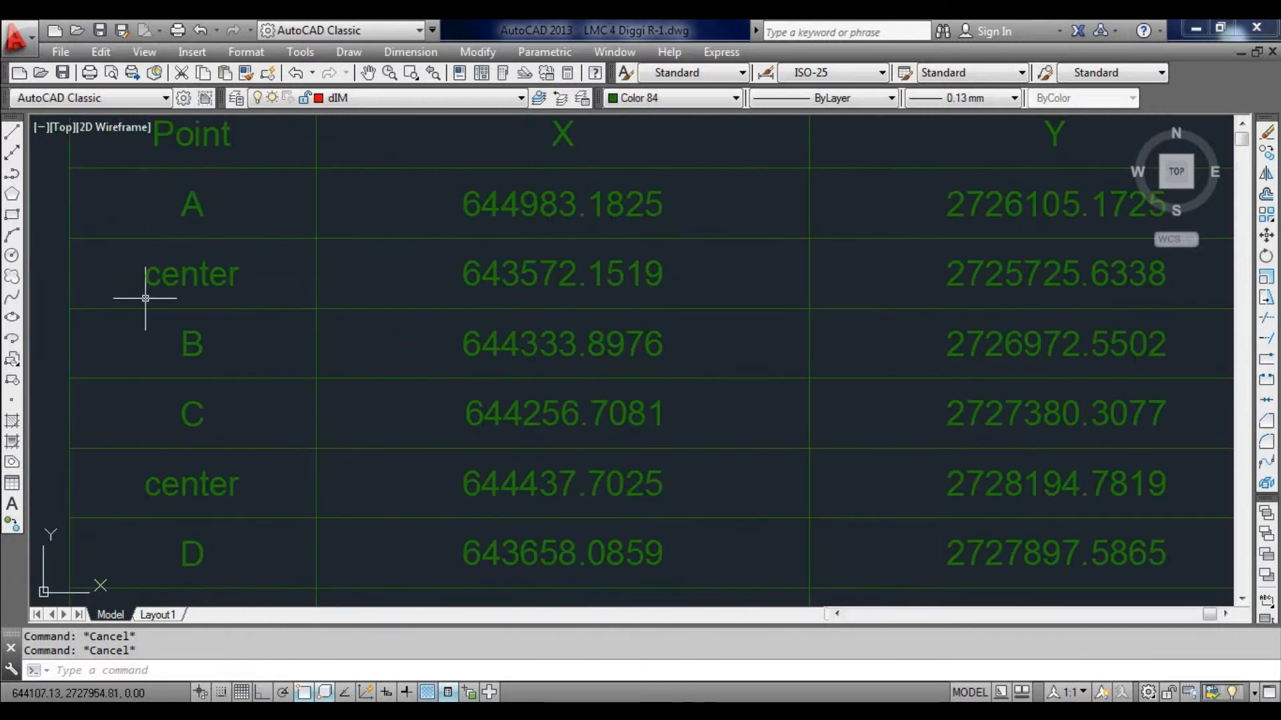
scroll(143, 297, "down", 3)
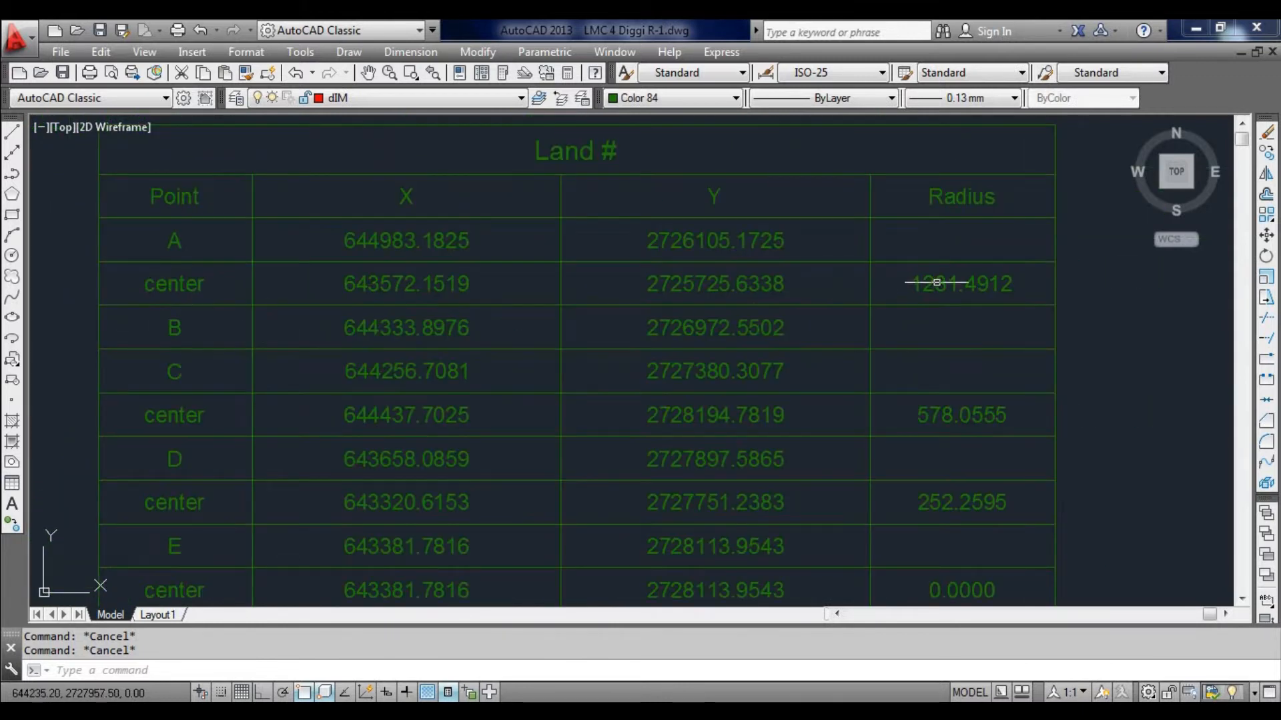
scroll(961, 298, "up", 4)
middle_click_drag(961, 298, 787, 300)
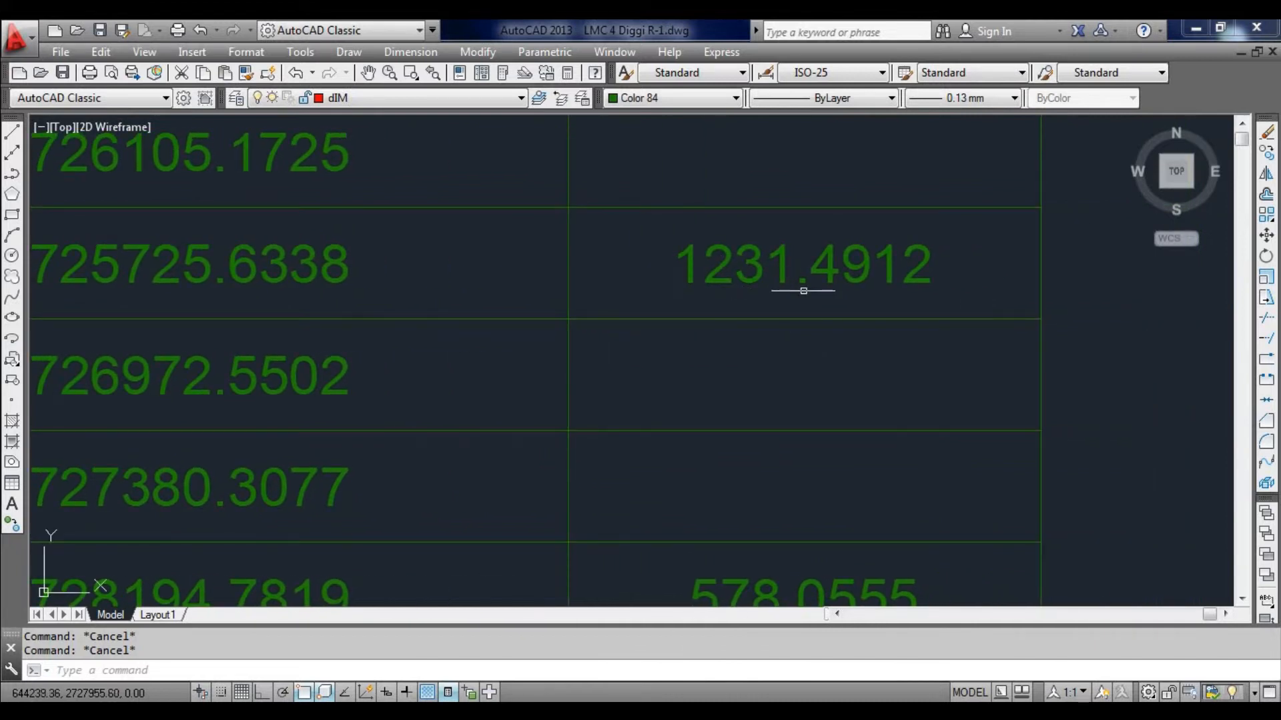
Step: Add a radius dimension to the southeastern arc of the blue canal centre line, placing its text southwest of the canal
scroll(620, 194, "down", 15)
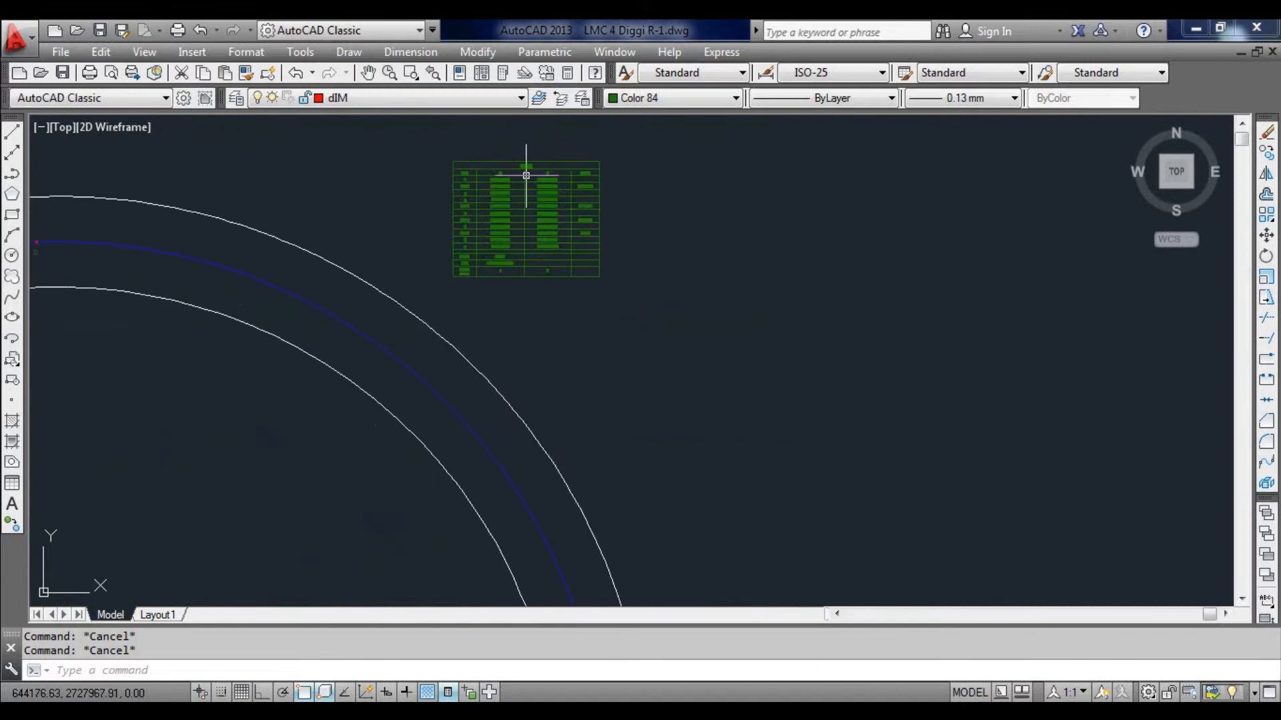
scroll(494, 213, "down", 4)
scroll(603, 371, "up", 8)
scroll(400, 340, "up", 4)
scroll(517, 372, "down", 4)
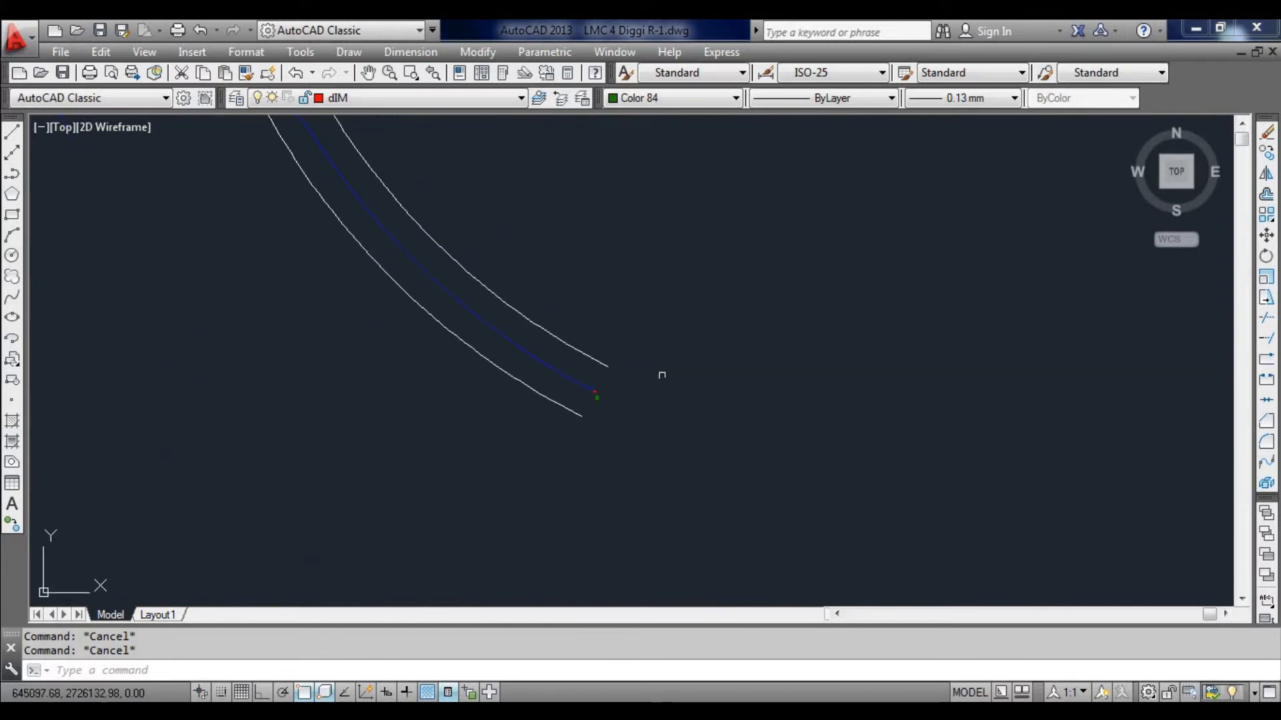
left_click(407, 53)
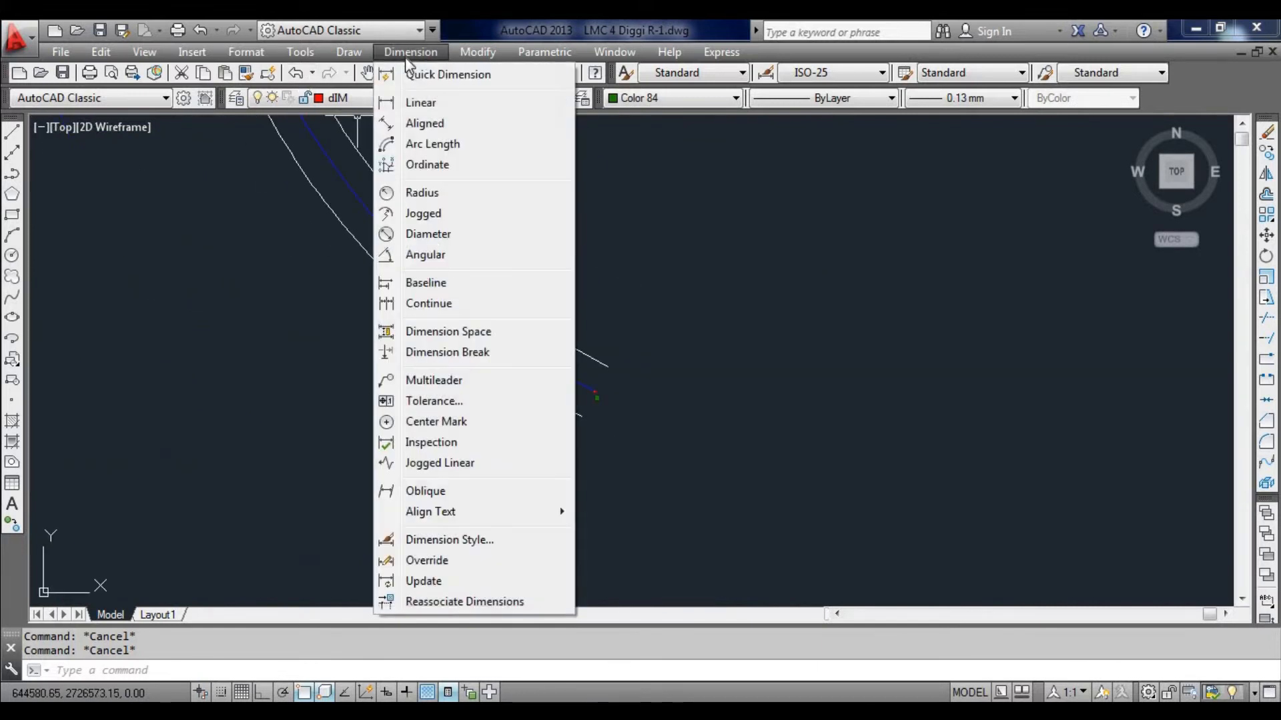
left_click(427, 192)
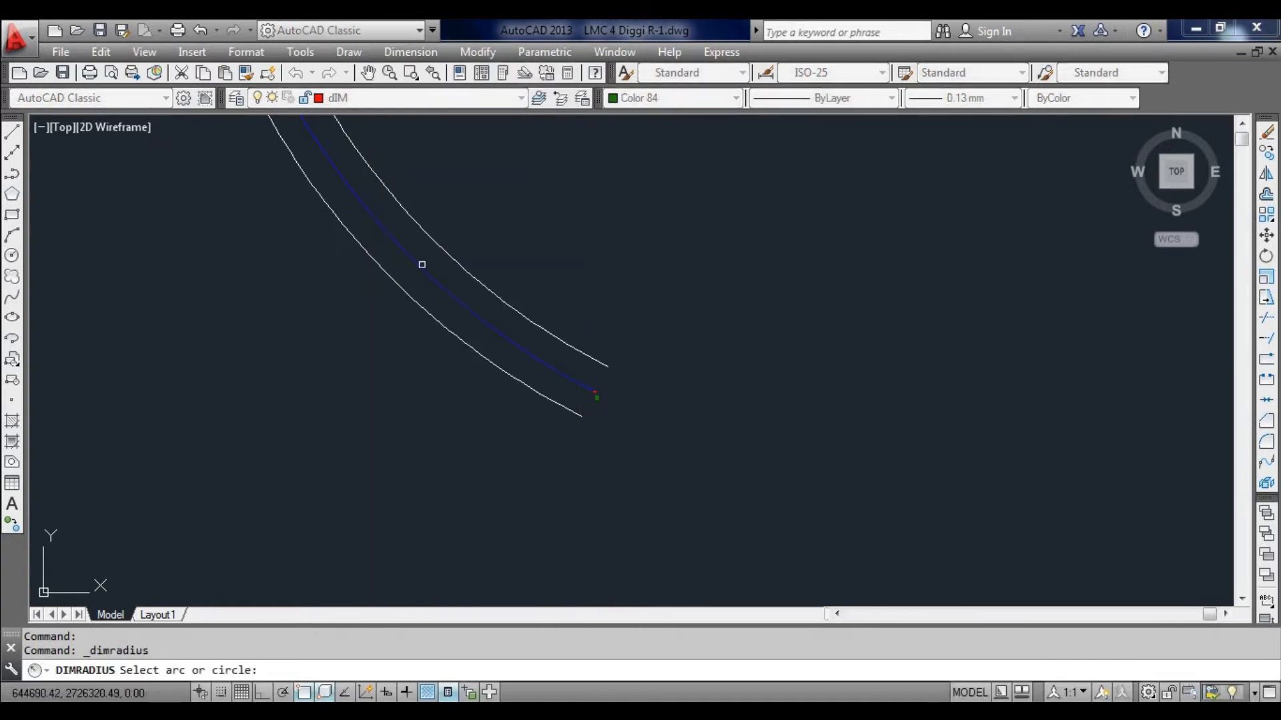
scroll(466, 268, "down", 2)
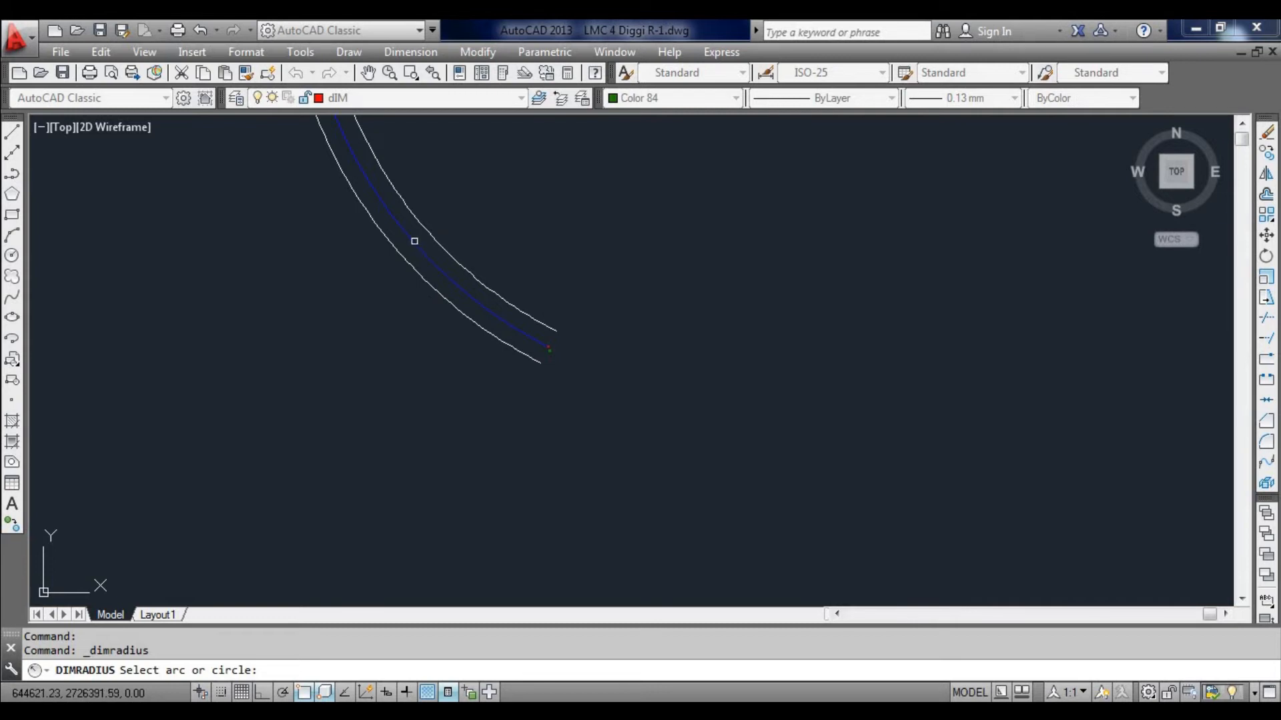
left_click(415, 241)
scroll(423, 244, "down", 2)
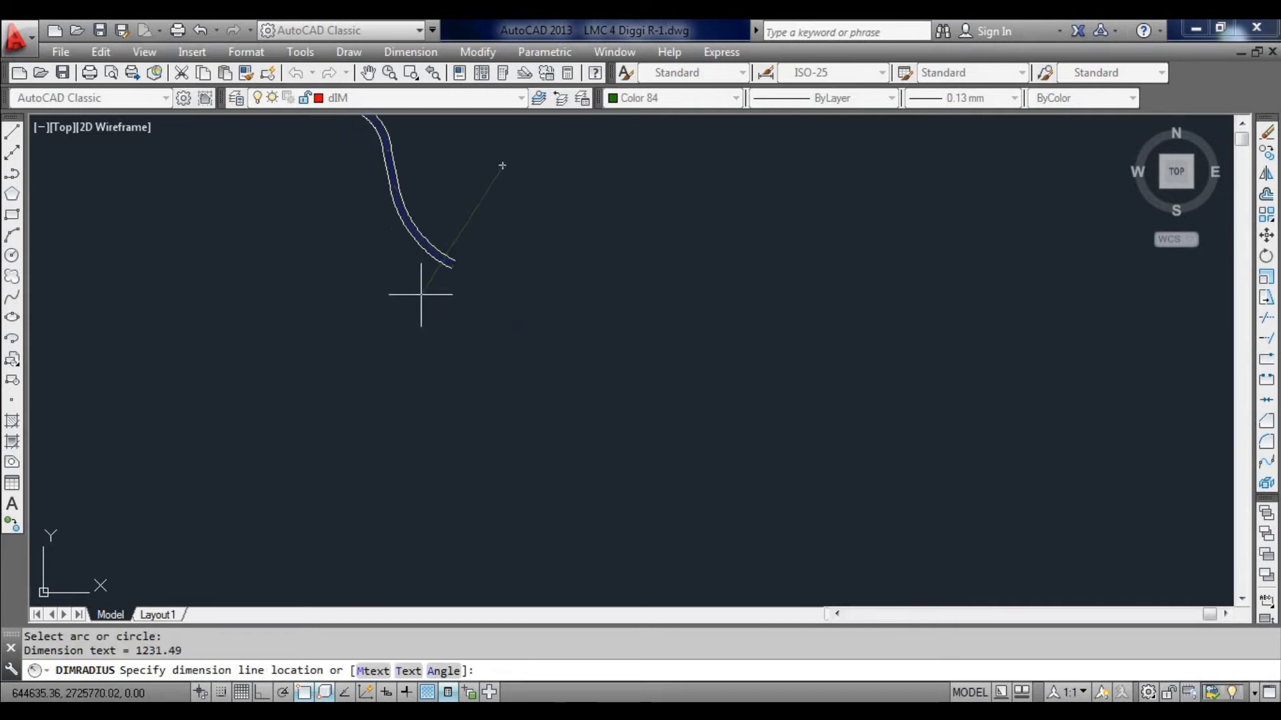
scroll(502, 165, "up", 2)
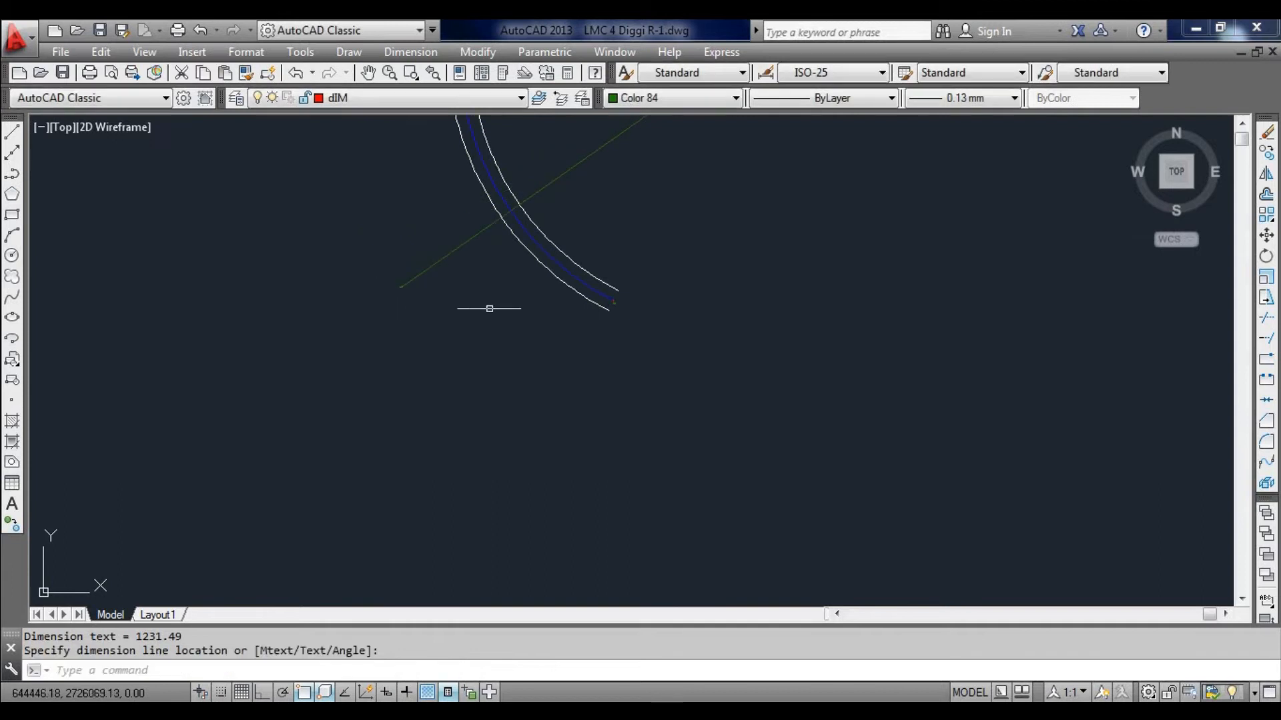
Step: Compare the southeastern arc's radius dimension text with the first radius entry in the table
scroll(411, 280, "up", 5)
scroll(389, 292, "up", 5)
scroll(433, 285, "down", 2)
scroll(200, 366, "up", 2)
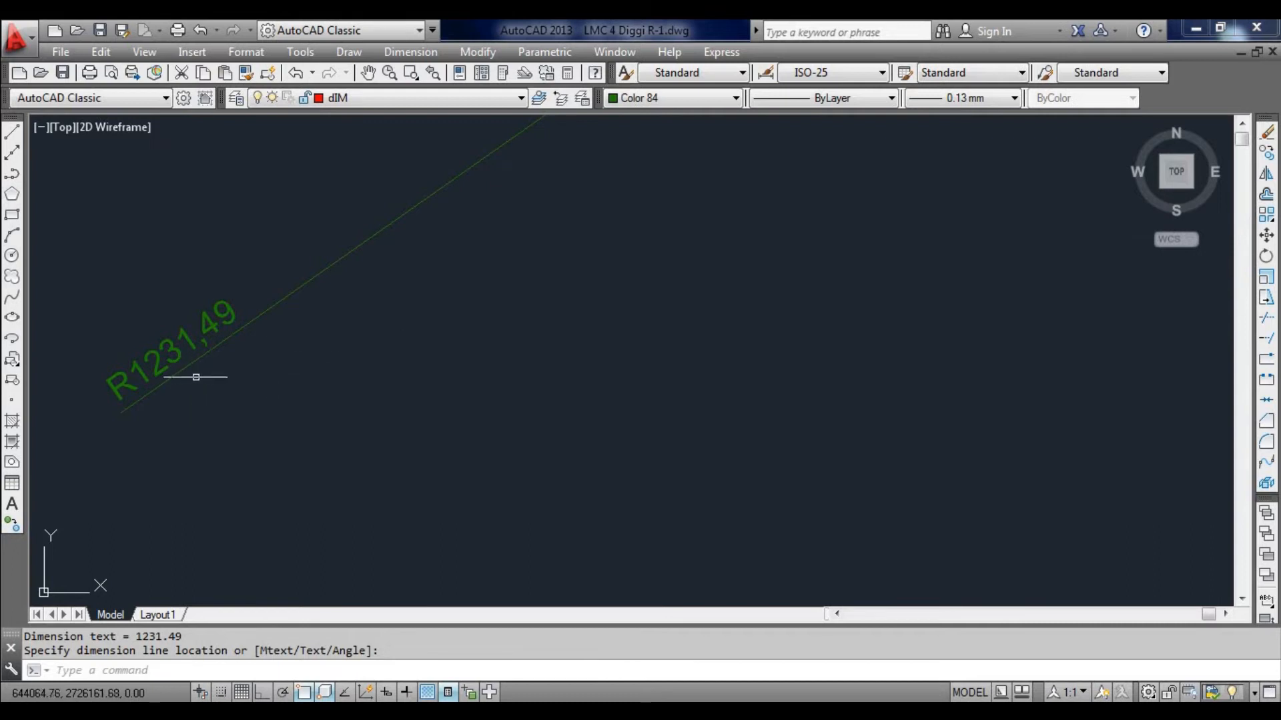
scroll(409, 423, "down", 6)
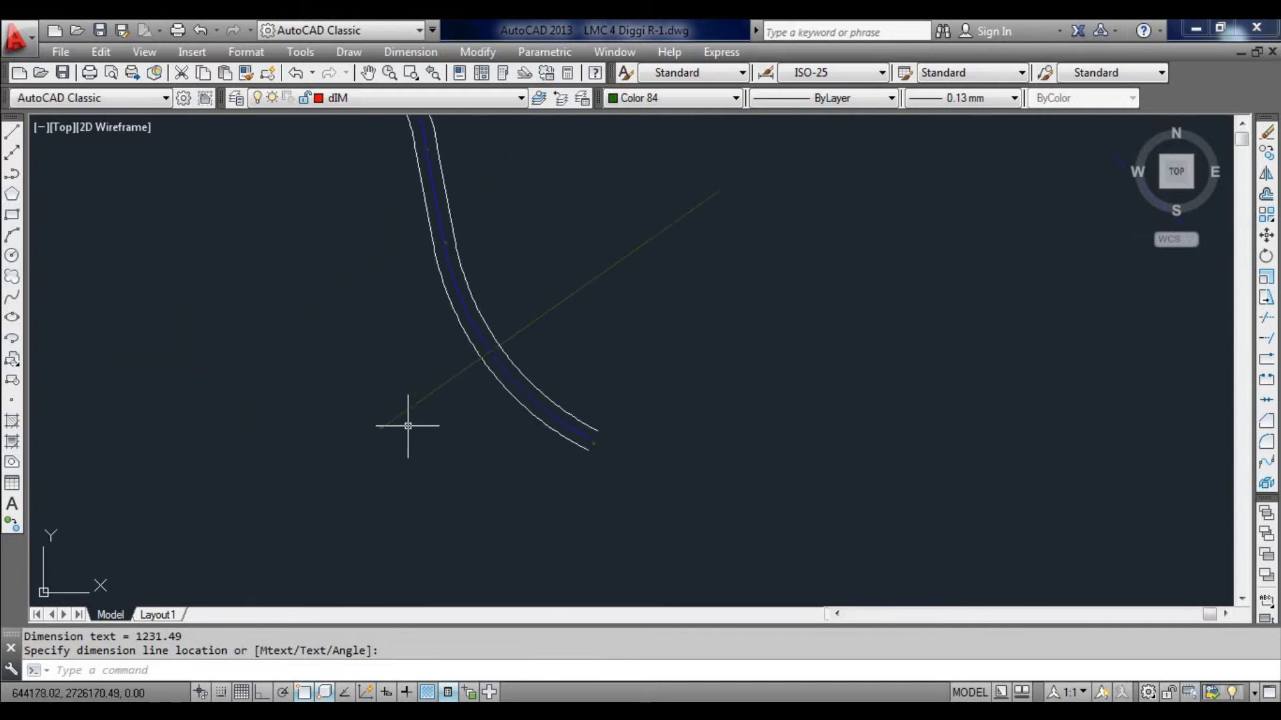
scroll(434, 376, "up", 8)
middle_click_drag(531, 534, 428, 330)
scroll(689, 400, "up", 5)
scroll(632, 354, "down", 2)
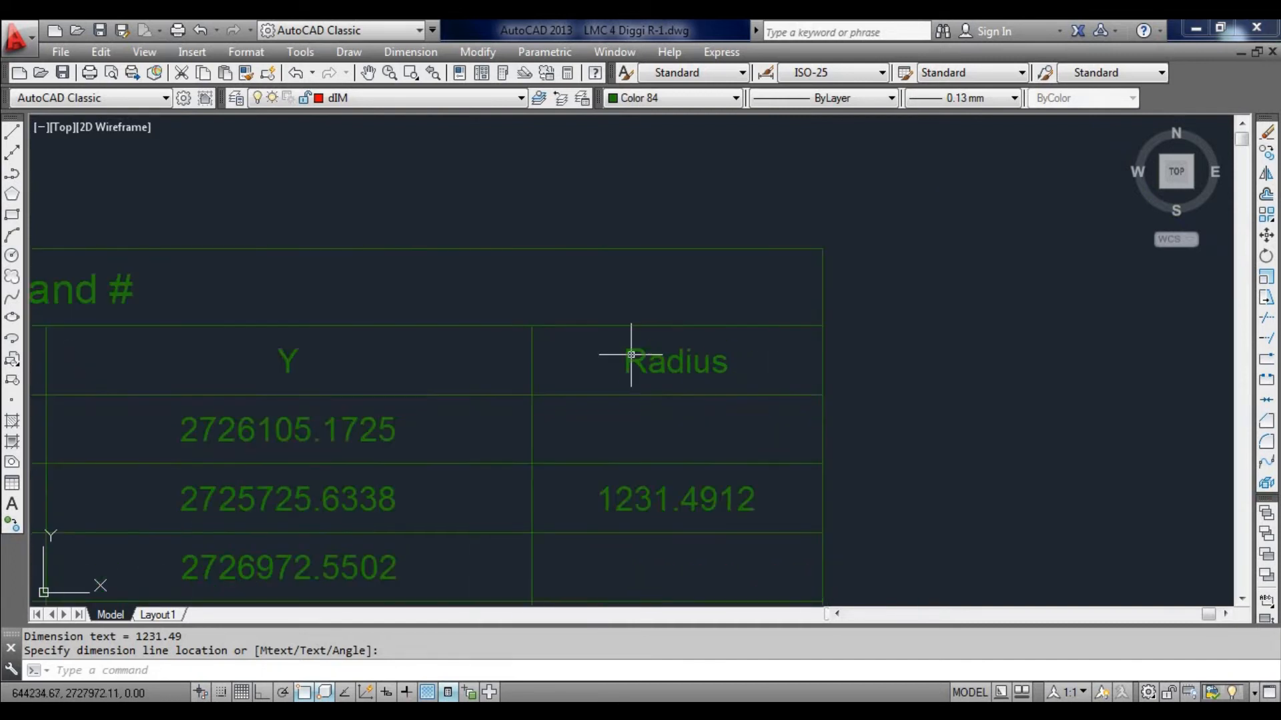
scroll(646, 479, "up", 4)
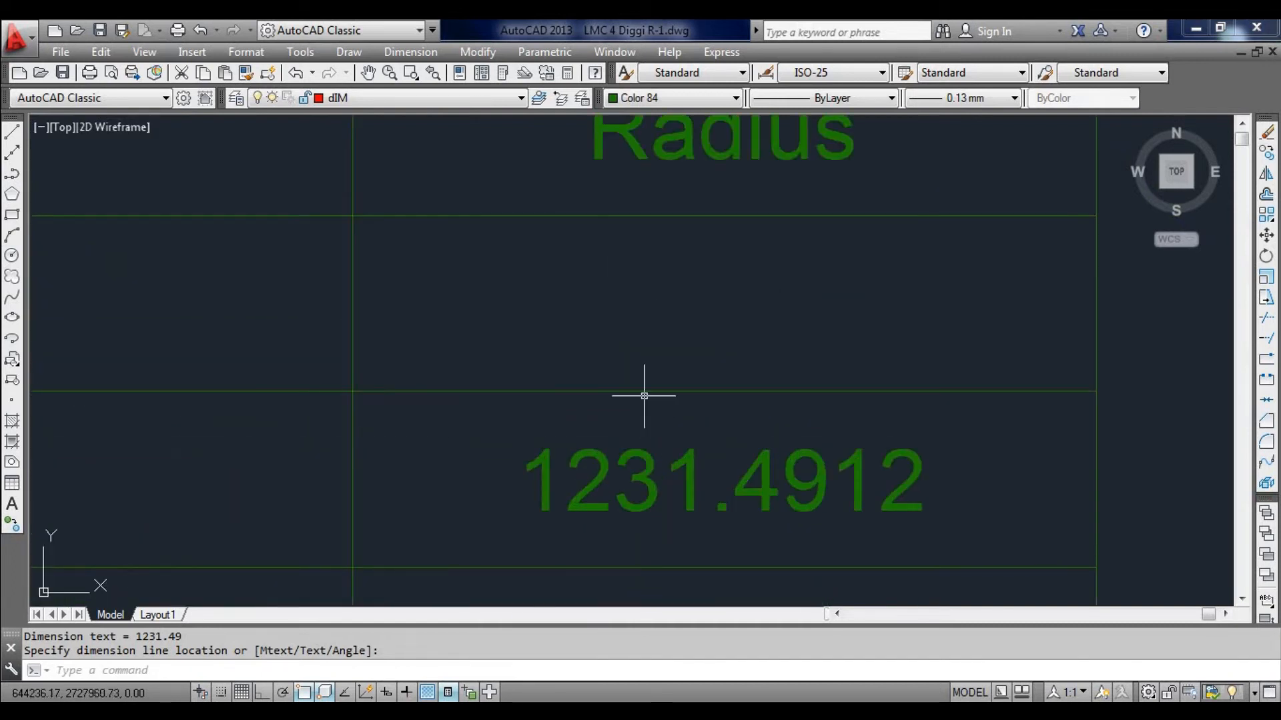
scroll(663, 329, "down", 7)
scroll(656, 326, "down", 3)
scroll(651, 437, "up", 9)
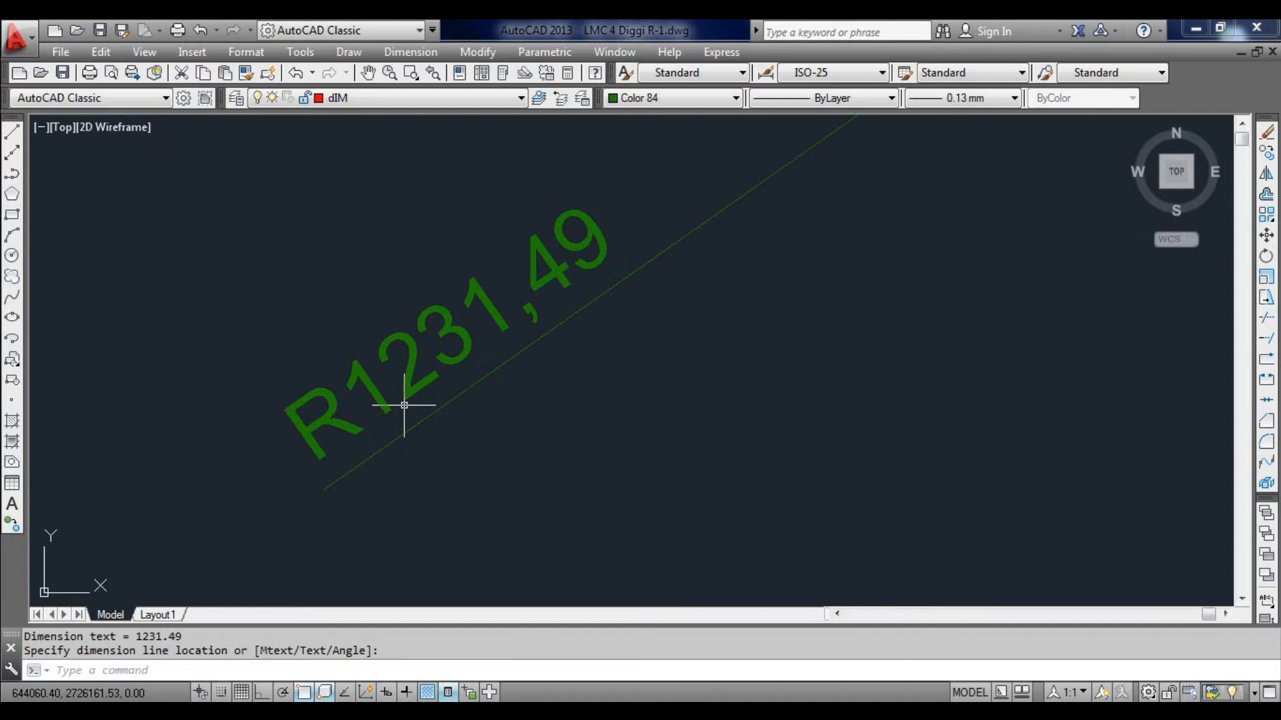
Step: Select the blue canal centre line, examine its vertices from the southeastern arc to point D, and clear the selection
scroll(517, 464, "down", 12)
scroll(590, 379, "up", 6)
left_click(640, 373)
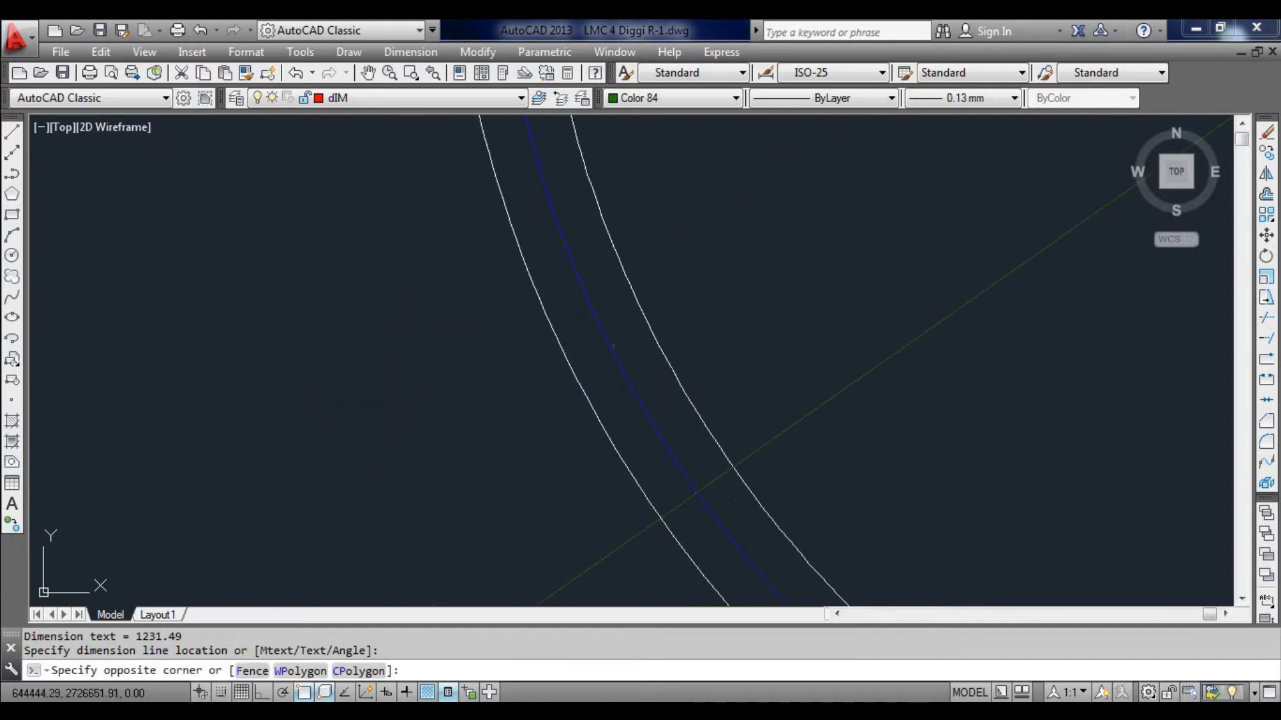
left_click(602, 379)
scroll(587, 367, "down", 5)
scroll(565, 341, "up", 7)
scroll(563, 309, "up", 6)
scroll(480, 253, "down", 12)
scroll(474, 260, "up", 7)
scroll(467, 280, "up", 3)
scroll(454, 460, "down", 10)
scroll(367, 290, "up", 3)
scroll(374, 272, "down", 3)
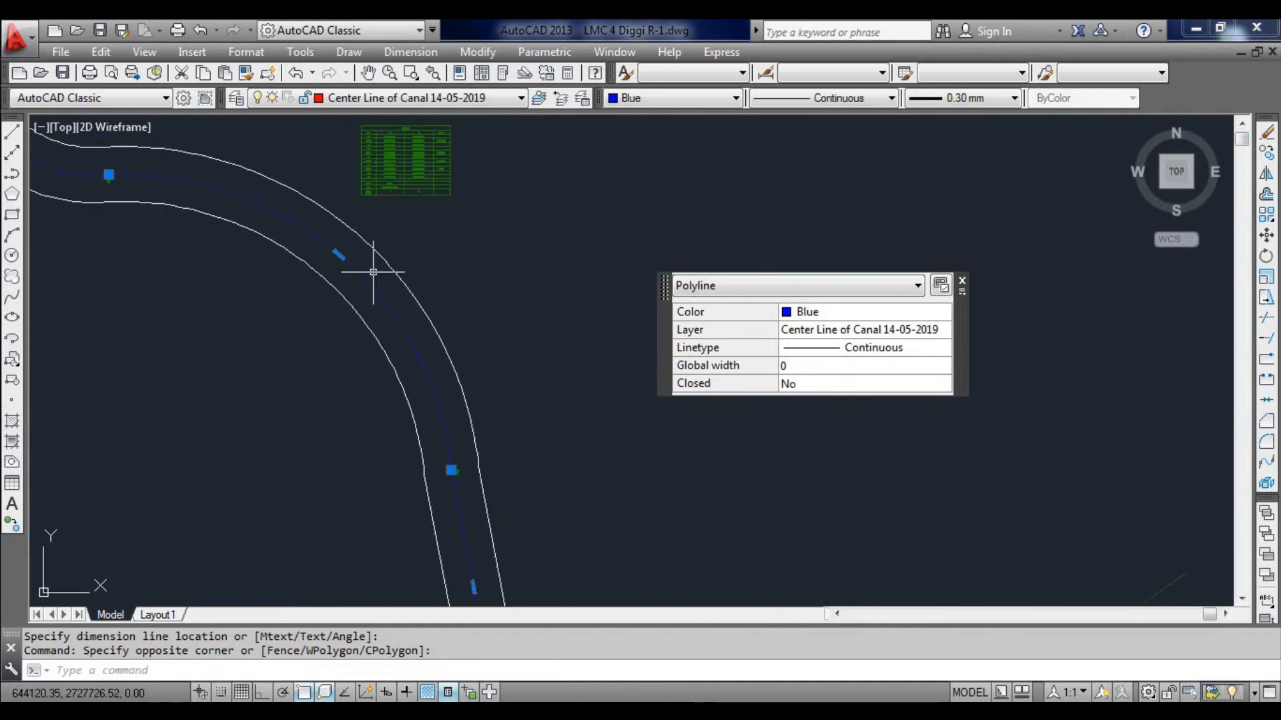
scroll(109, 171, "up", 5)
scroll(192, 265, "down", 4)
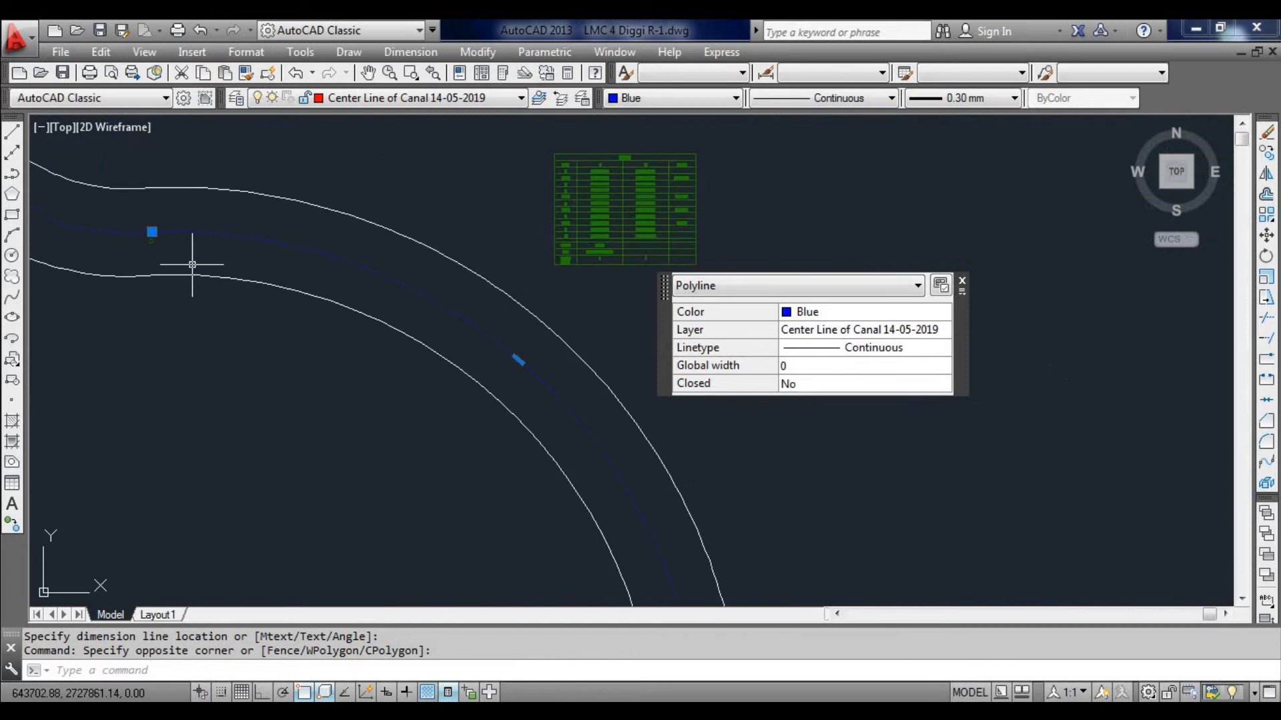
key("Escape")
key("Escape")
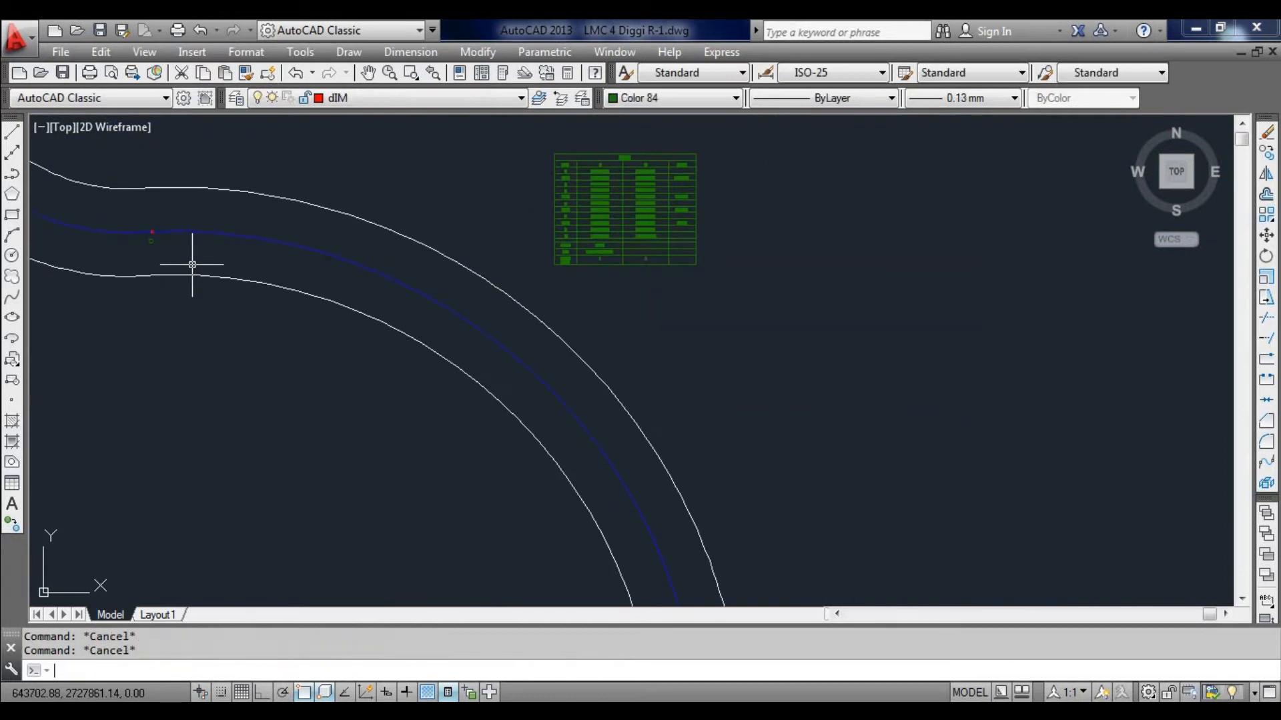
Step: Add a radius dimension to the canal centre line's arc southeast of point D, placing its text southwest of the line
left_click(410, 51)
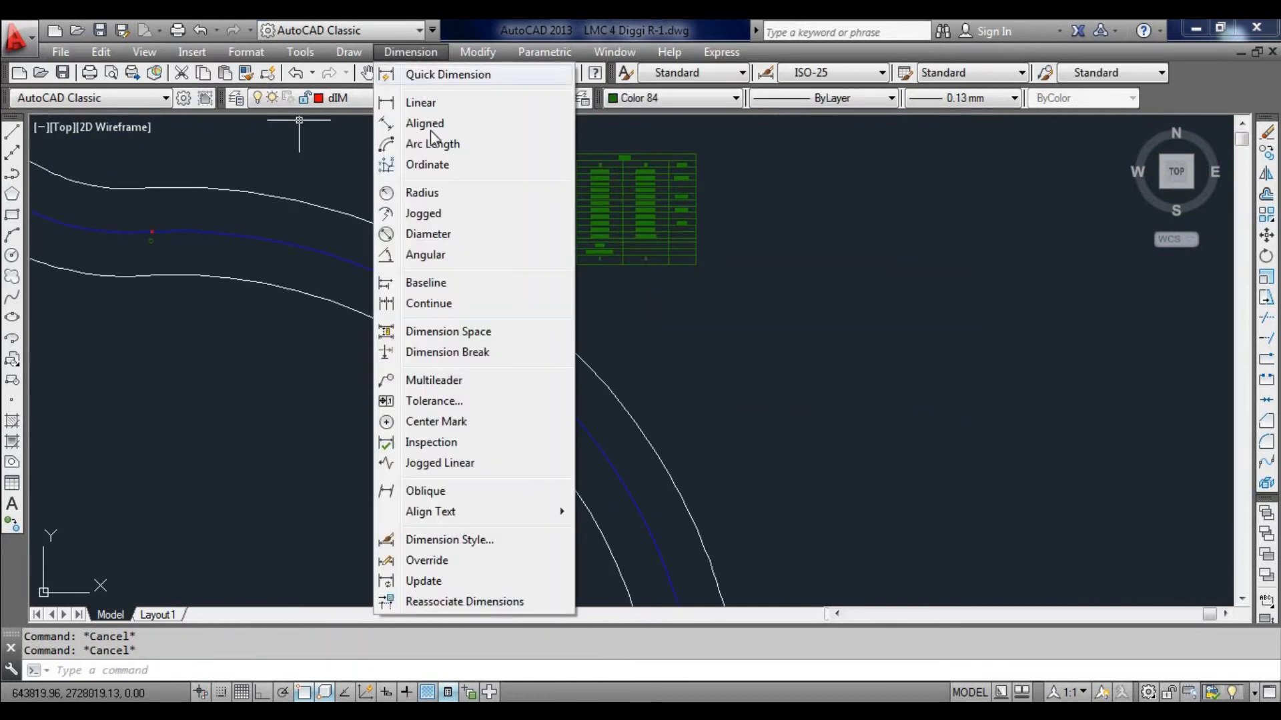
left_click(448, 196)
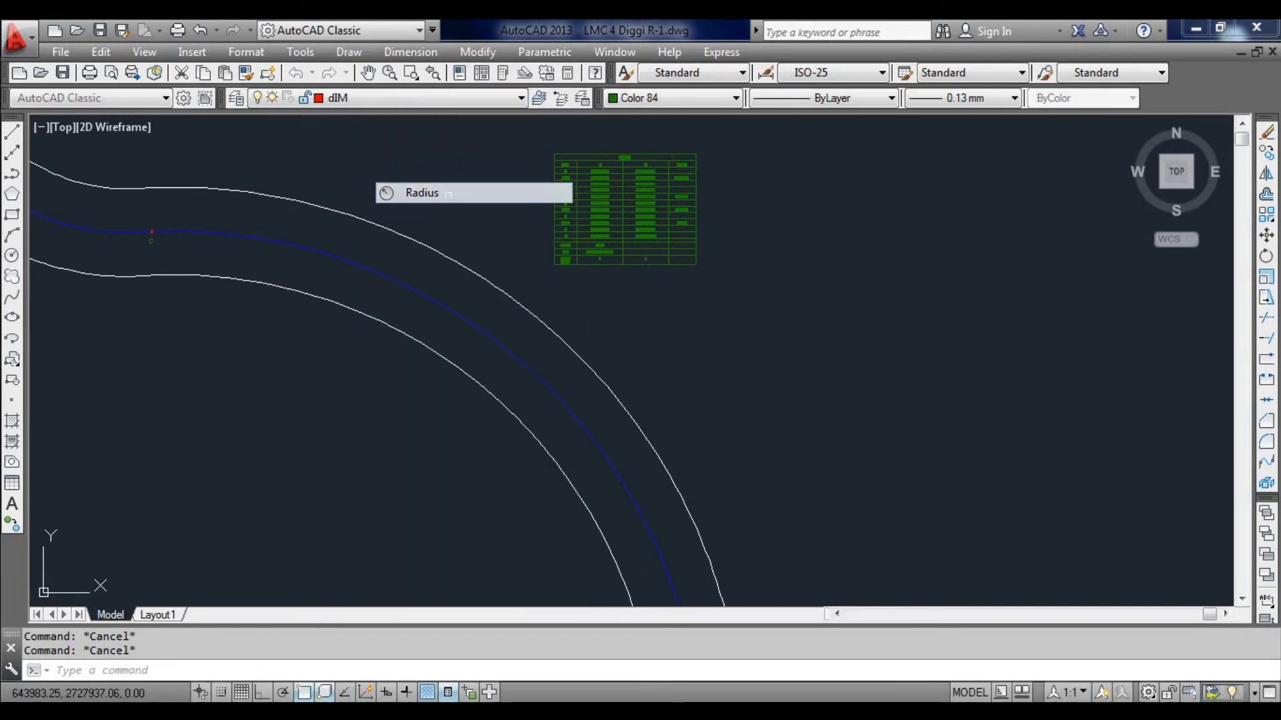
left_click(420, 291)
scroll(420, 292, "up", 5)
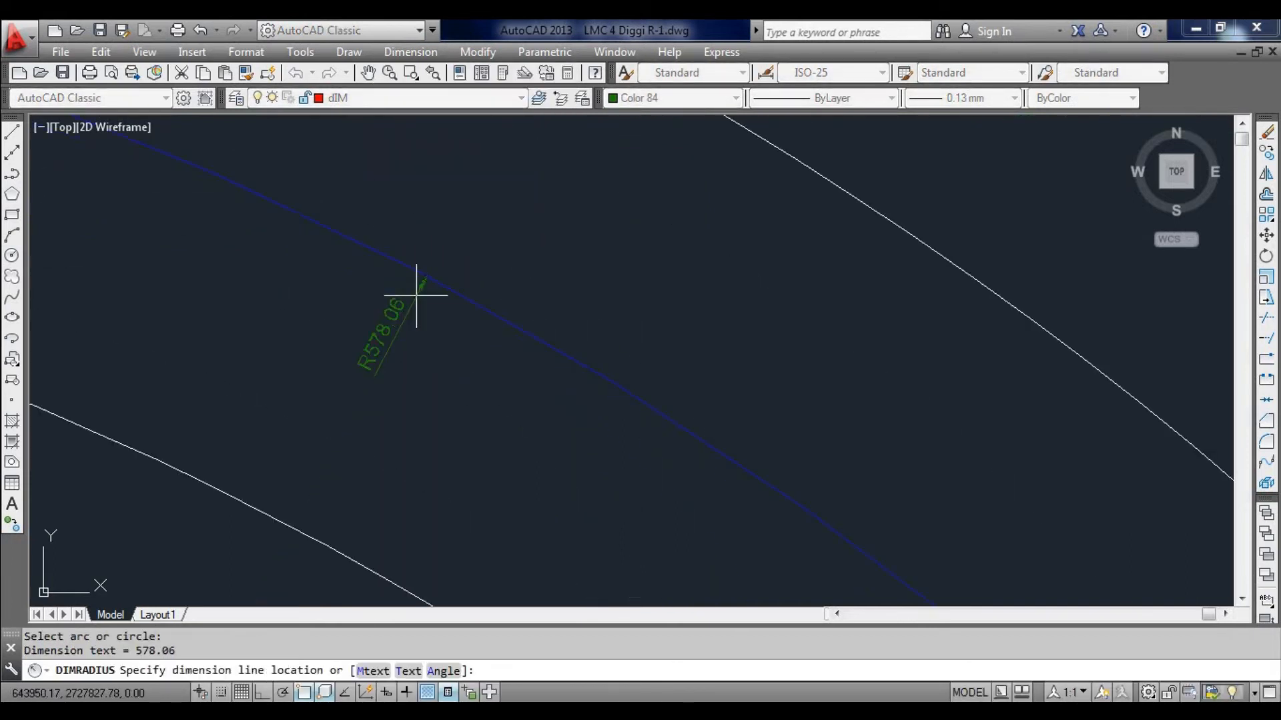
left_click(417, 290)
scroll(409, 334, "up", 2)
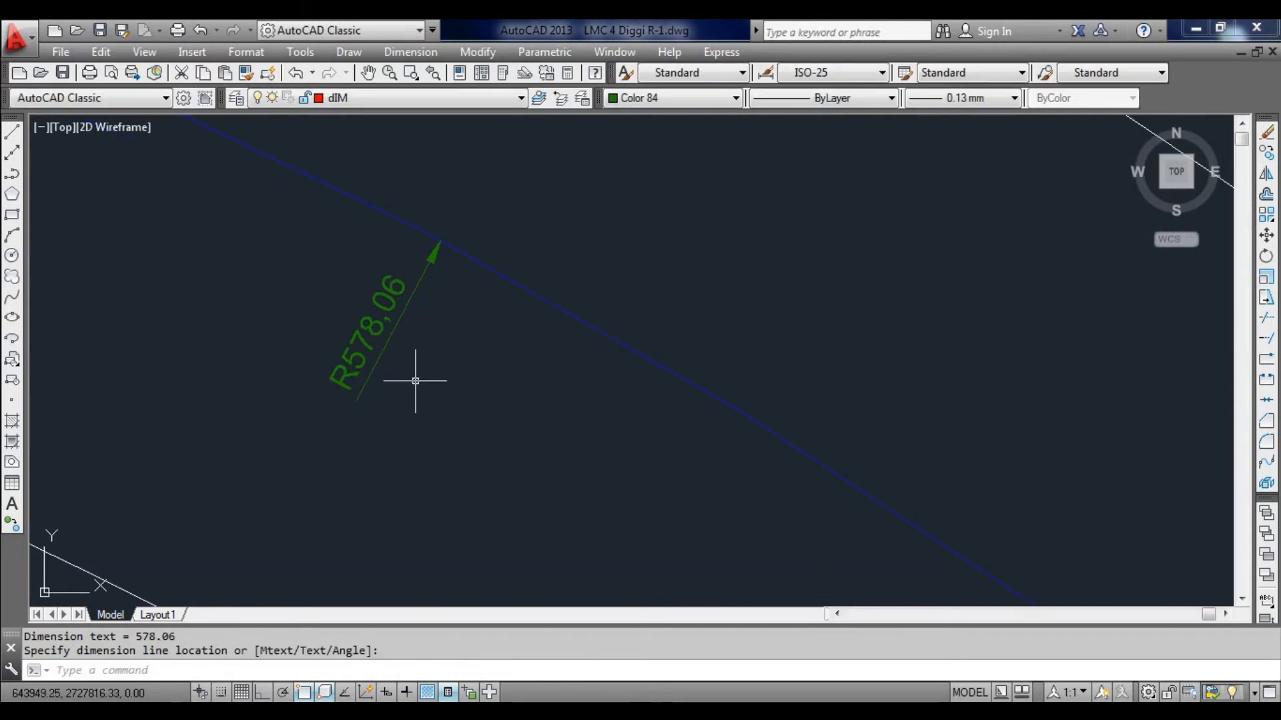
Step: Compare the radius dimension southeast of point D with the table's radius entry between points C and D
scroll(332, 372, "down", 5)
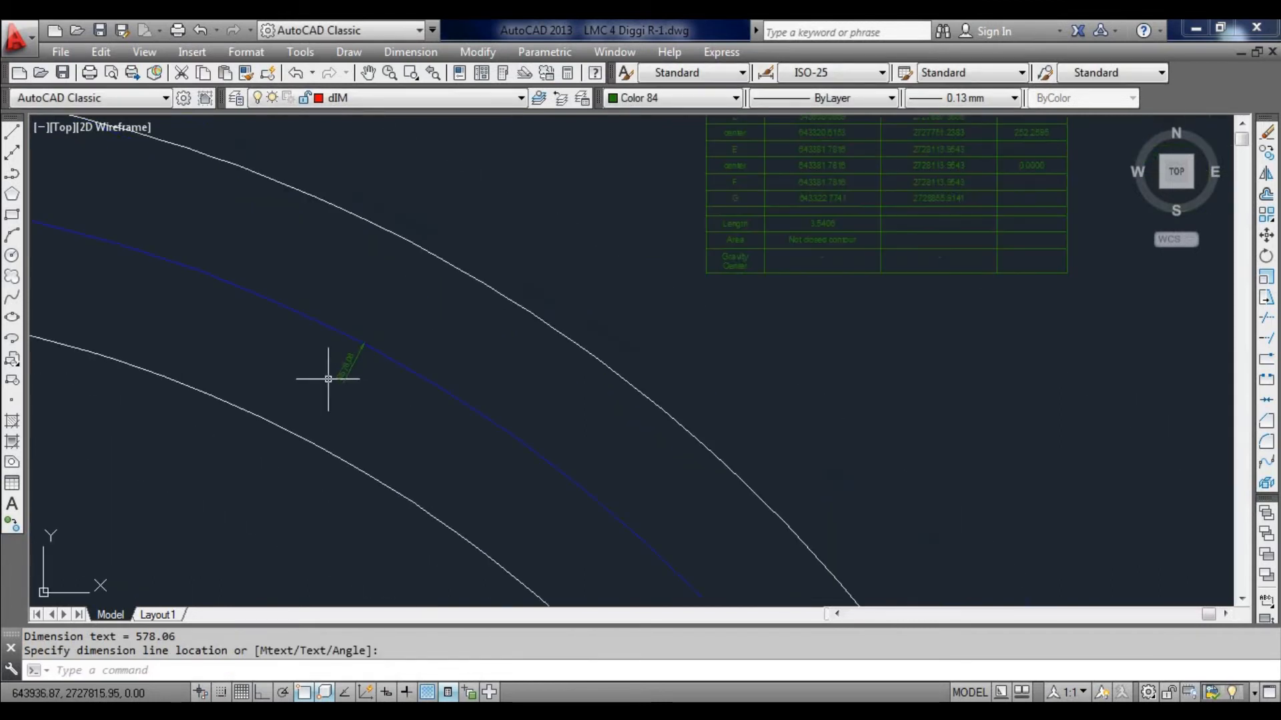
scroll(429, 331, "down", 3)
scroll(507, 304, "up", 5)
scroll(580, 334, "up", 3)
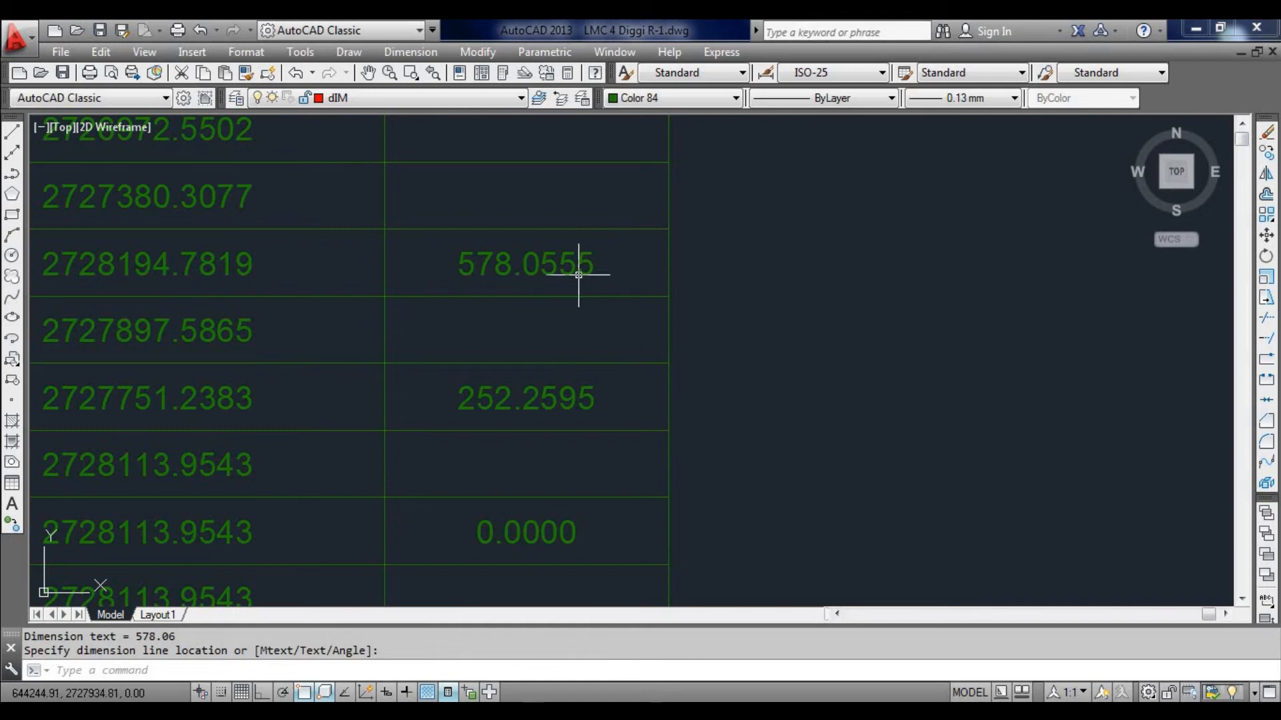
scroll(578, 274, "down", 2)
scroll(591, 303, "down", 2)
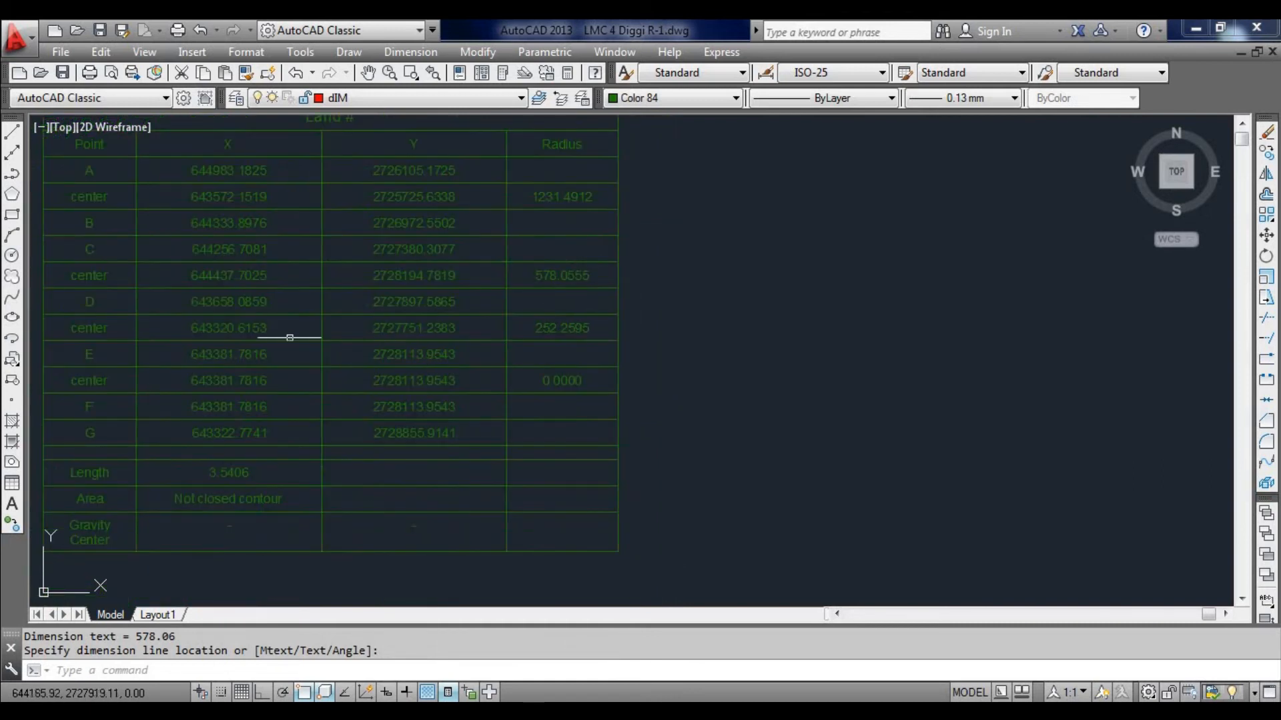
Step: Add a radius dimension to the centre line's arc northwest of point D, placing its text northeast of the line
middle_click_drag(109, 352, 400, 290)
scroll(423, 279, "down", 8)
mouse_move(228, 307)
middle_mouse_down()
mouse_move(391, 341)
mouse_move(450, 375)
middle_mouse_up()
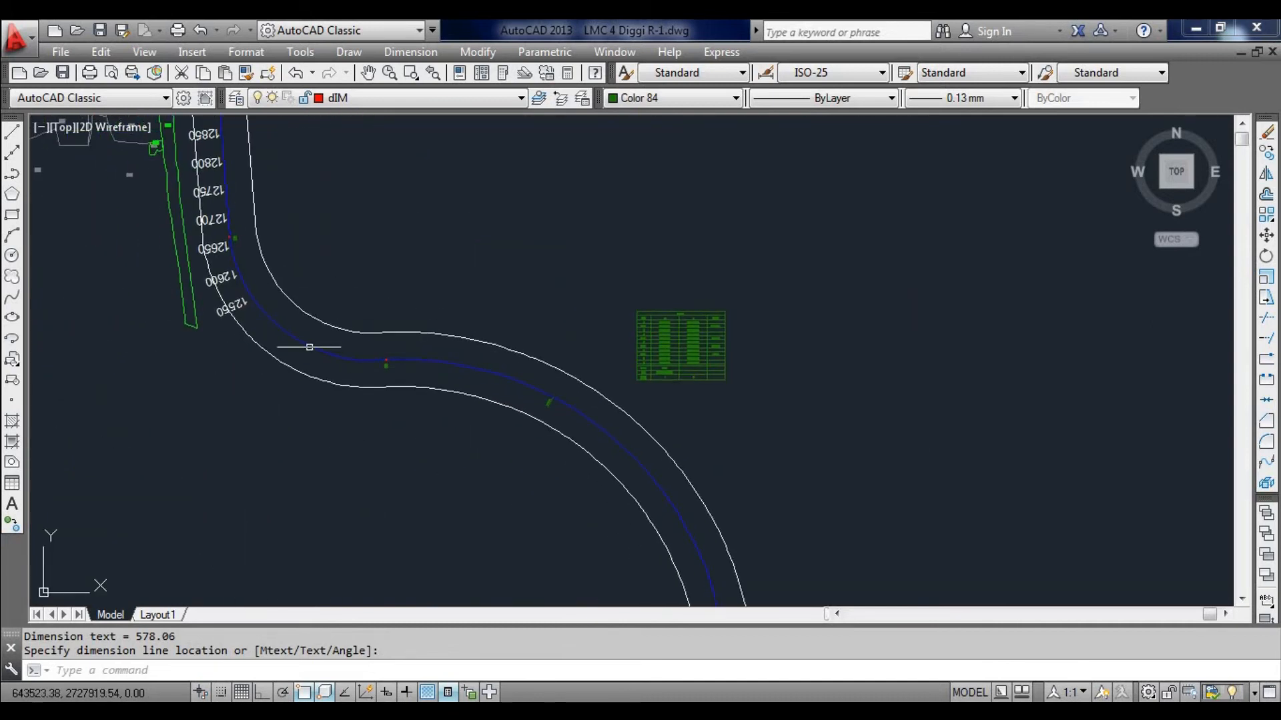
scroll(354, 357, "up", 7)
scroll(473, 374, "down", 3)
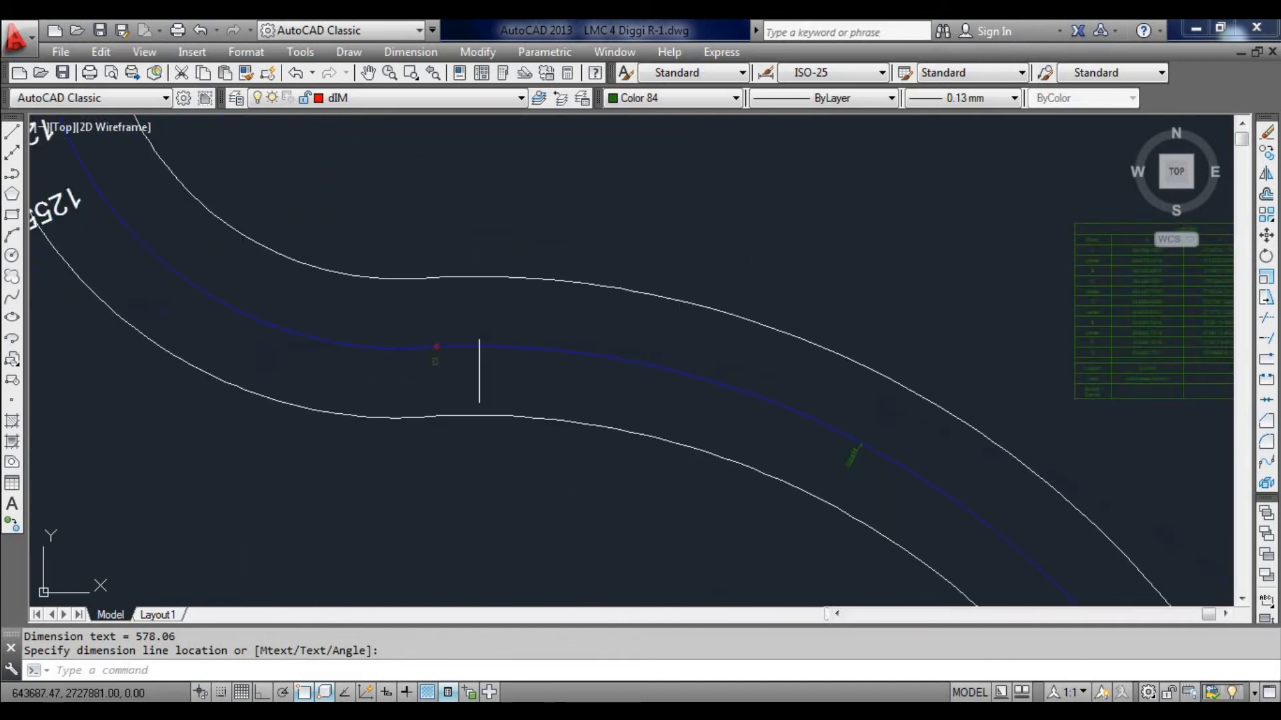
scroll(479, 371, "down", 3)
scroll(407, 338, "up", 2)
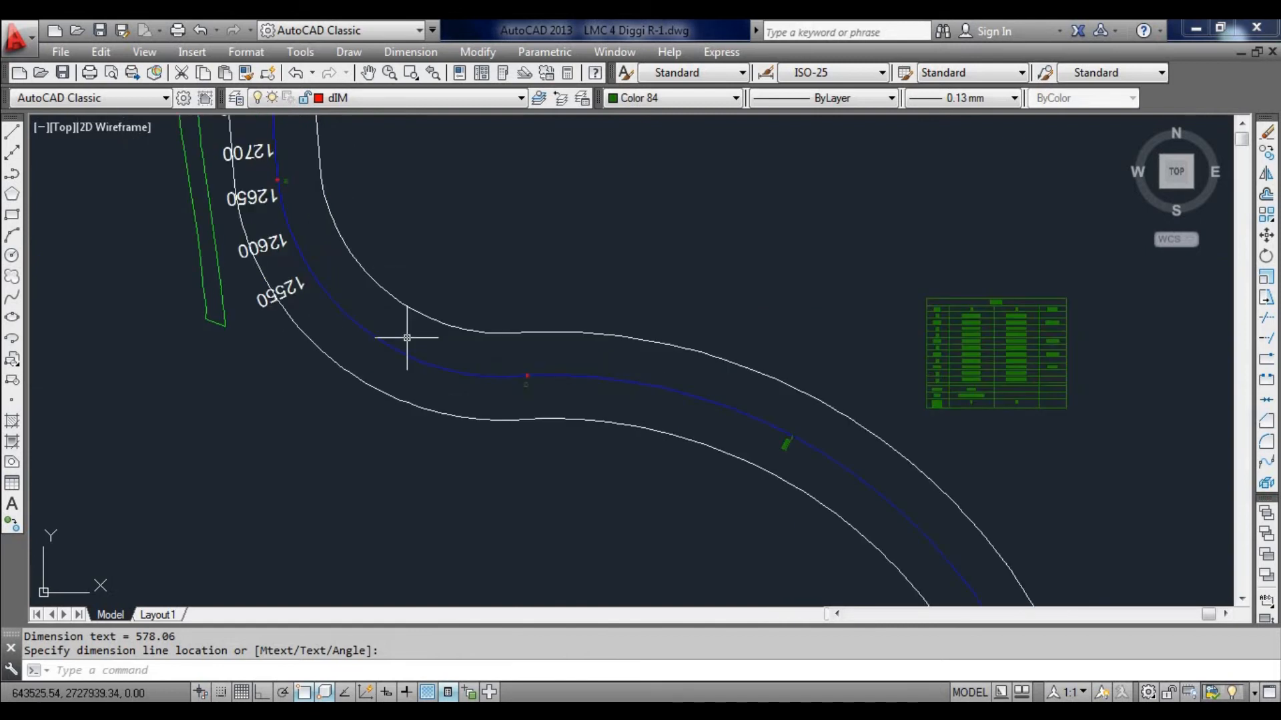
left_click(422, 55)
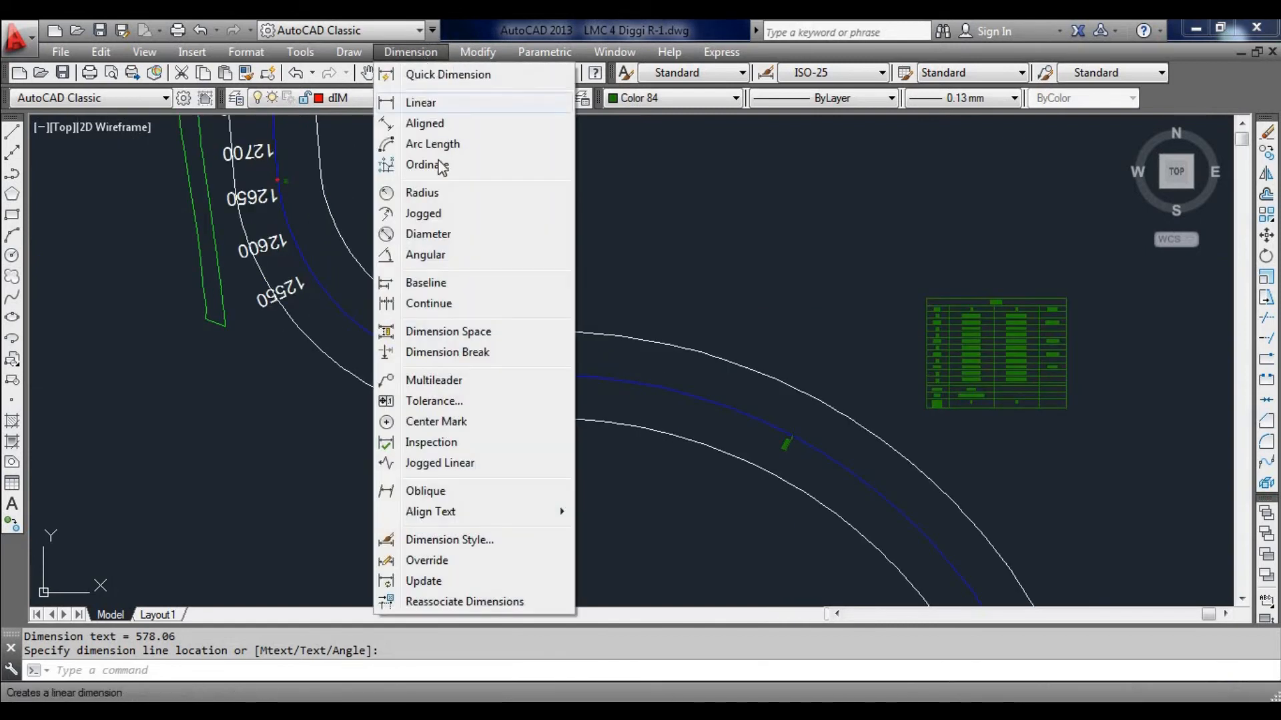
left_click(446, 200)
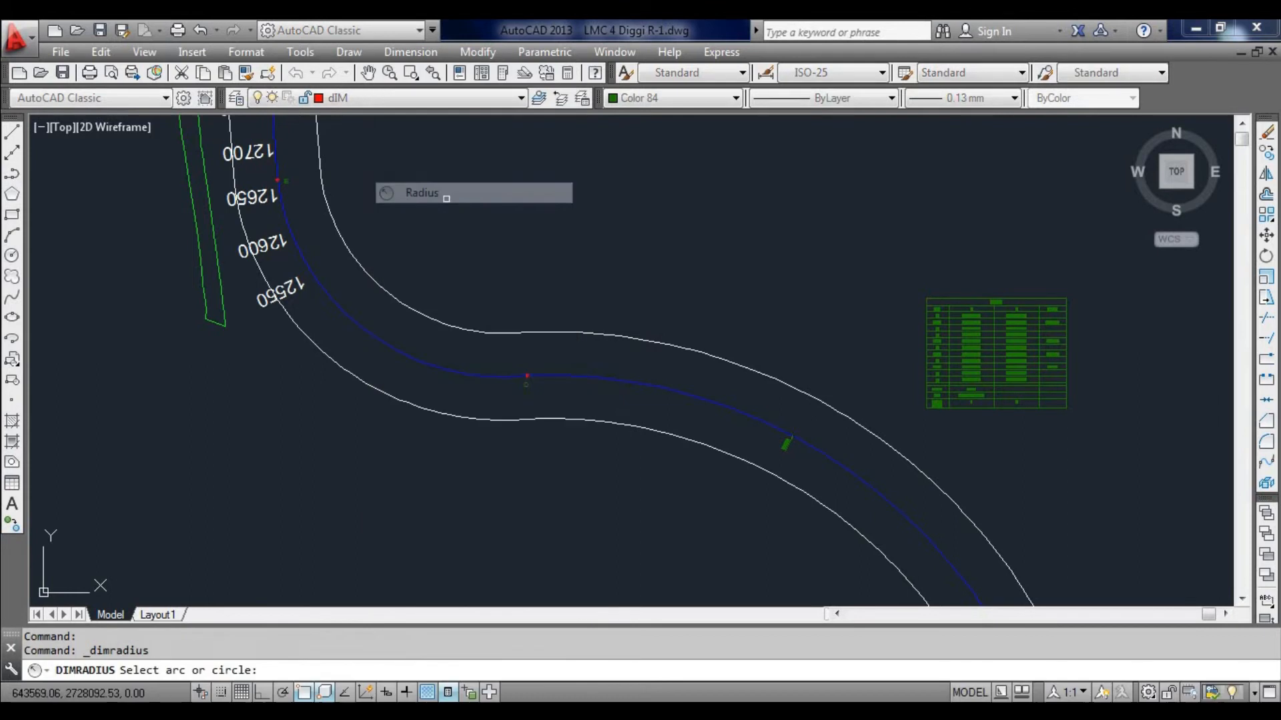
left_click(352, 316)
scroll(349, 316, "up", 5)
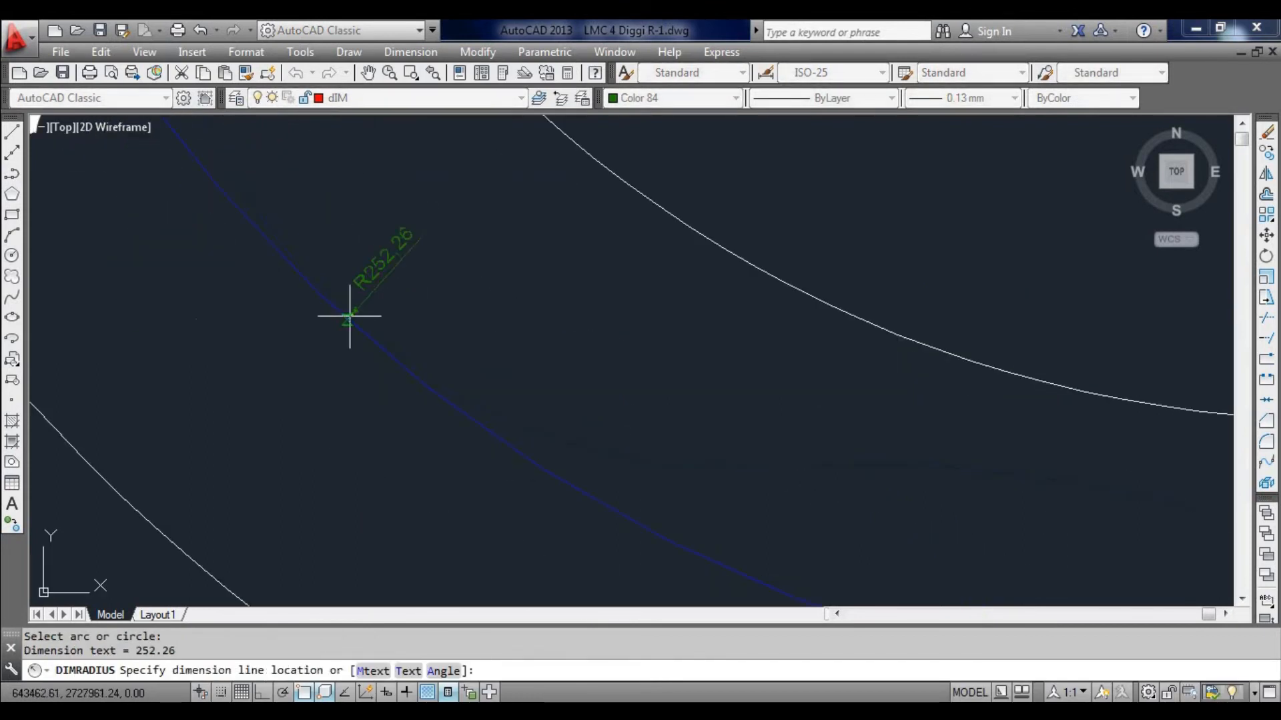
scroll(366, 300, "up", 3)
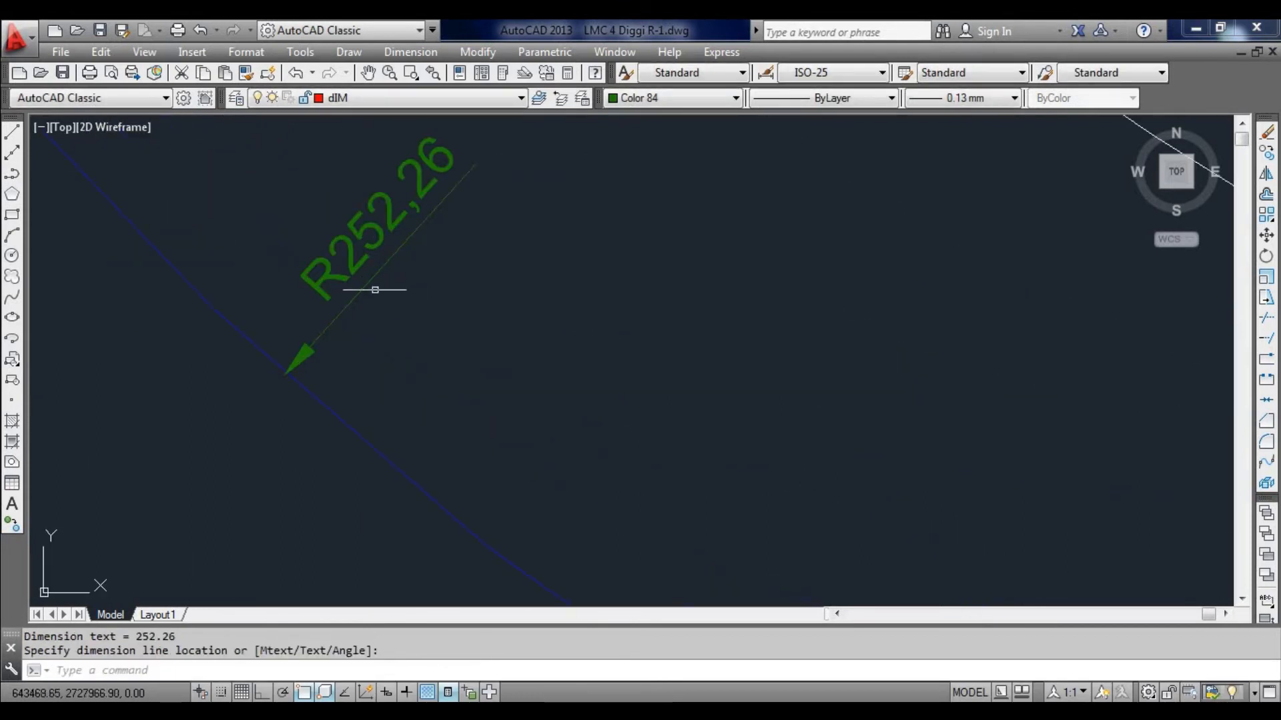
Step: Select the radius dimension northwest of point D and examine its text and measurement
scroll(317, 365, "down", 8)
left_click(332, 375)
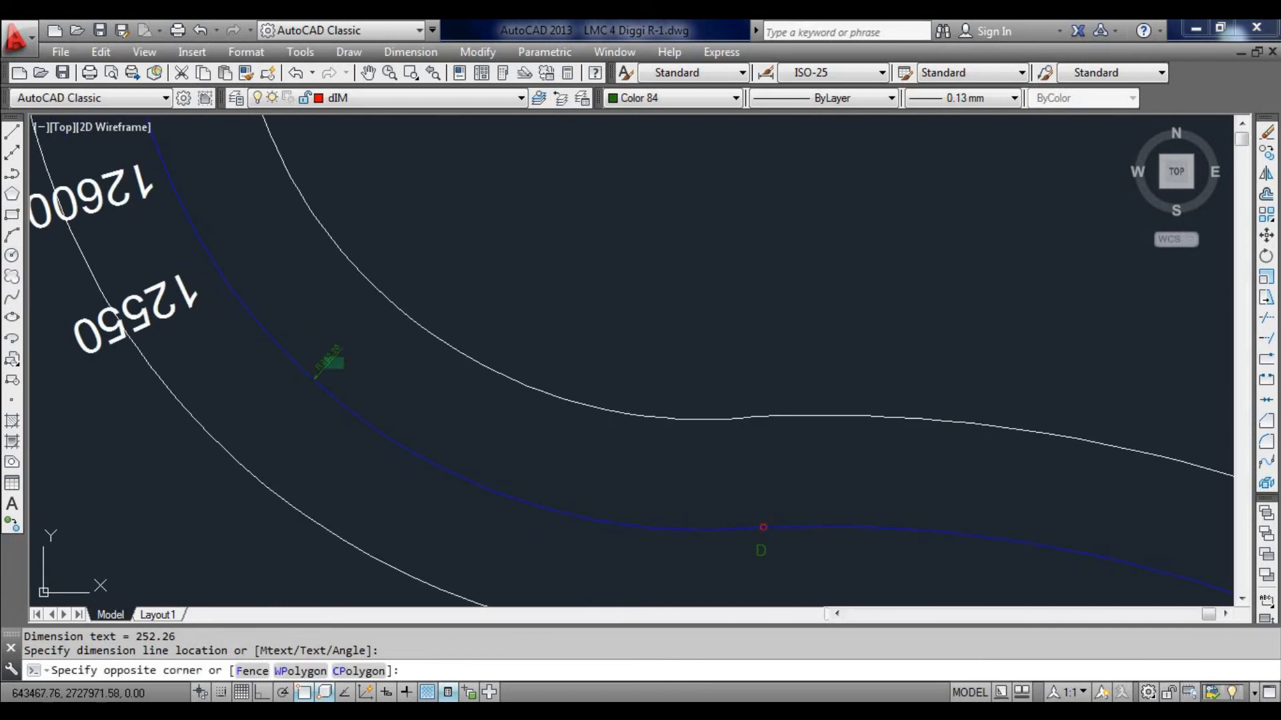
left_click(324, 359)
scroll(290, 431, "down", 5)
scroll(394, 328, "up", 6)
scroll(180, 266, "down", 4)
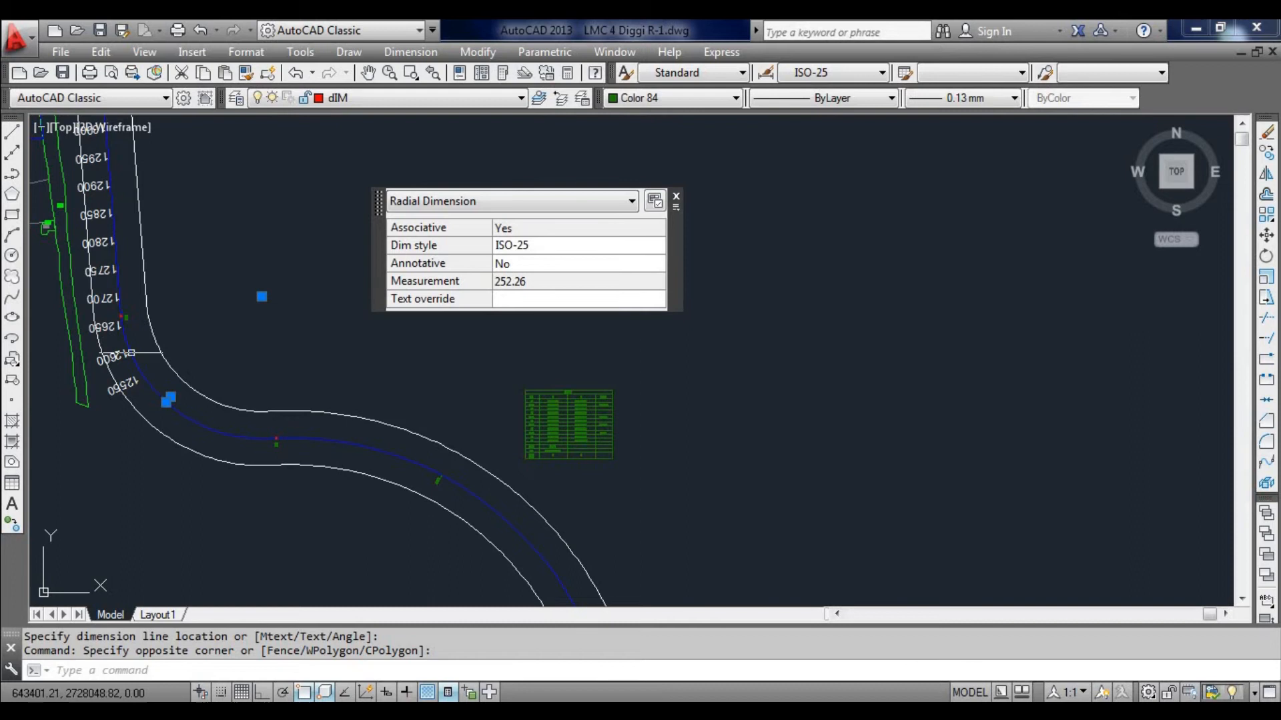
scroll(167, 400, "up", 5)
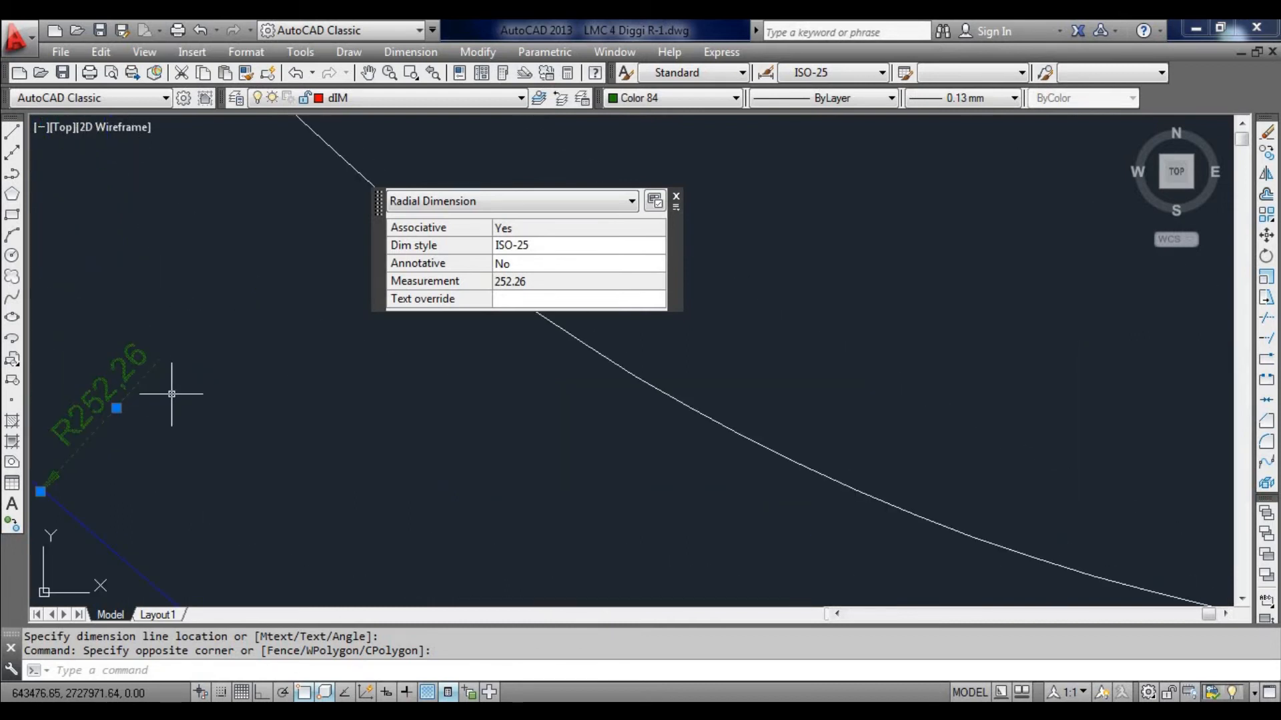
Step: Compare the selected radius dimension with the table's radius entry between points D and E
scroll(174, 394, "down", 3)
scroll(202, 447, "down", 7)
scroll(409, 451, "up", 3)
scroll(528, 468, "up", 6)
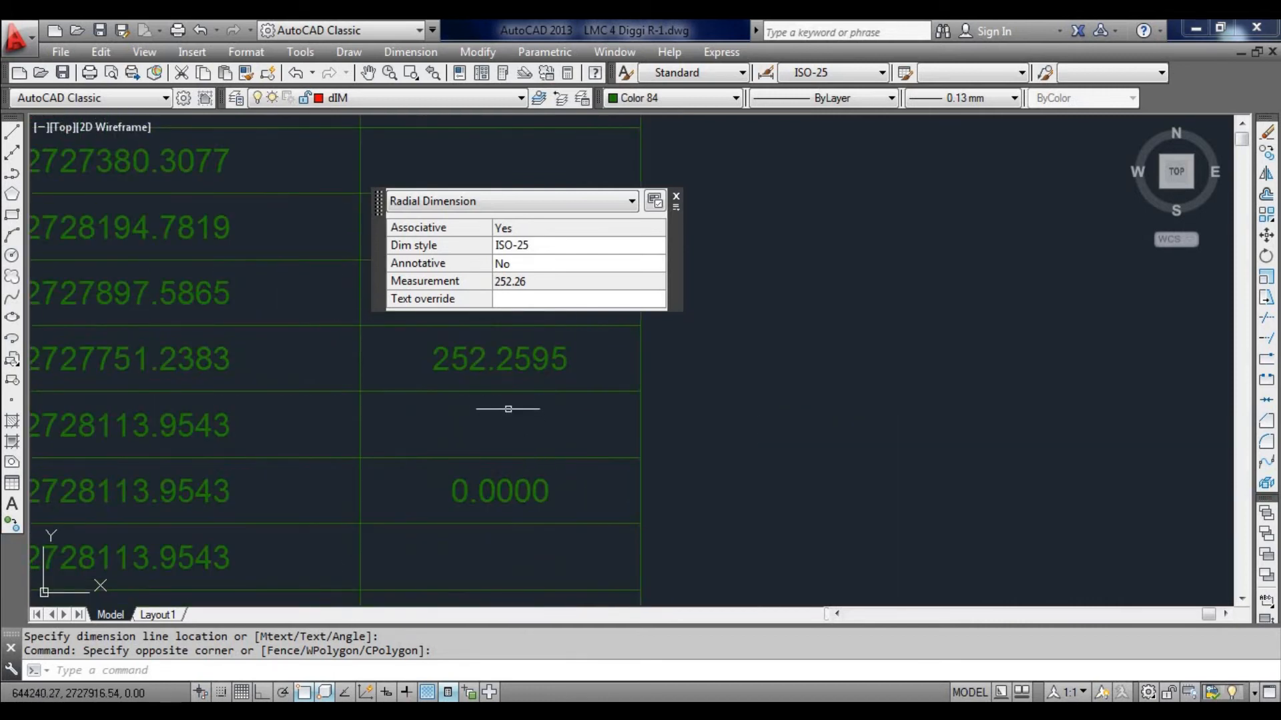
scroll(518, 489, "down", 3)
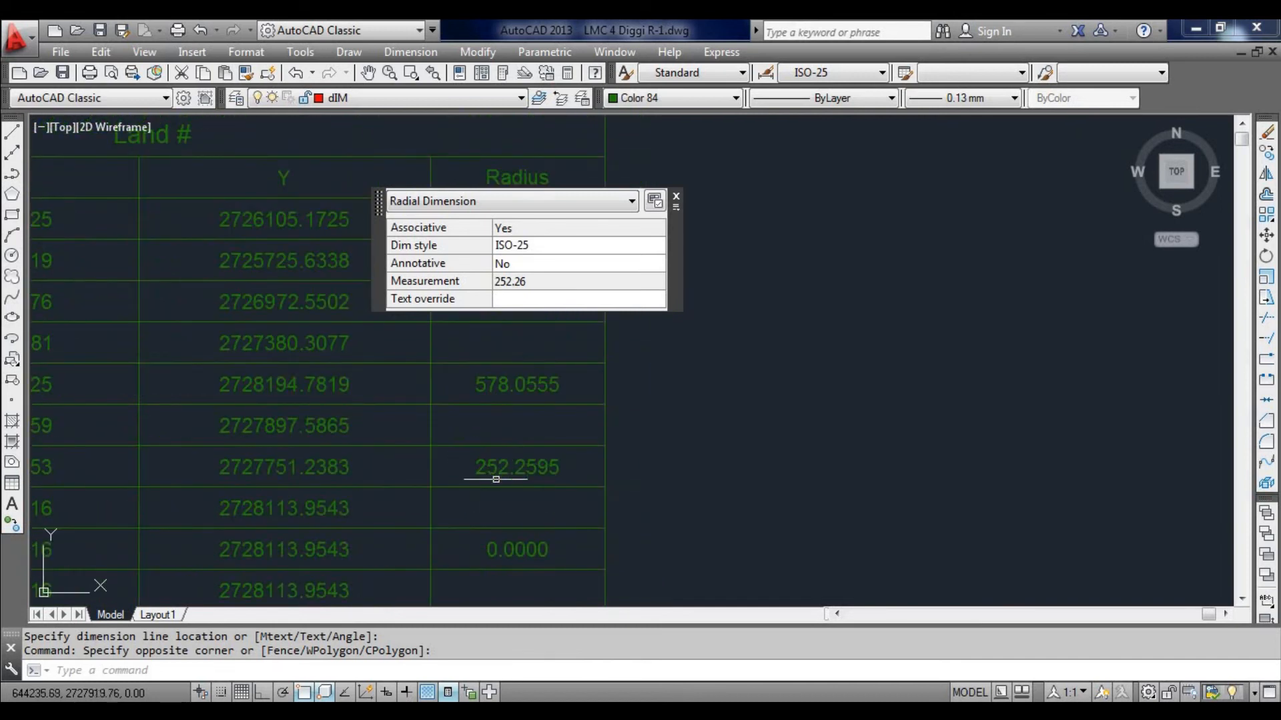
scroll(496, 479, "up", 3)
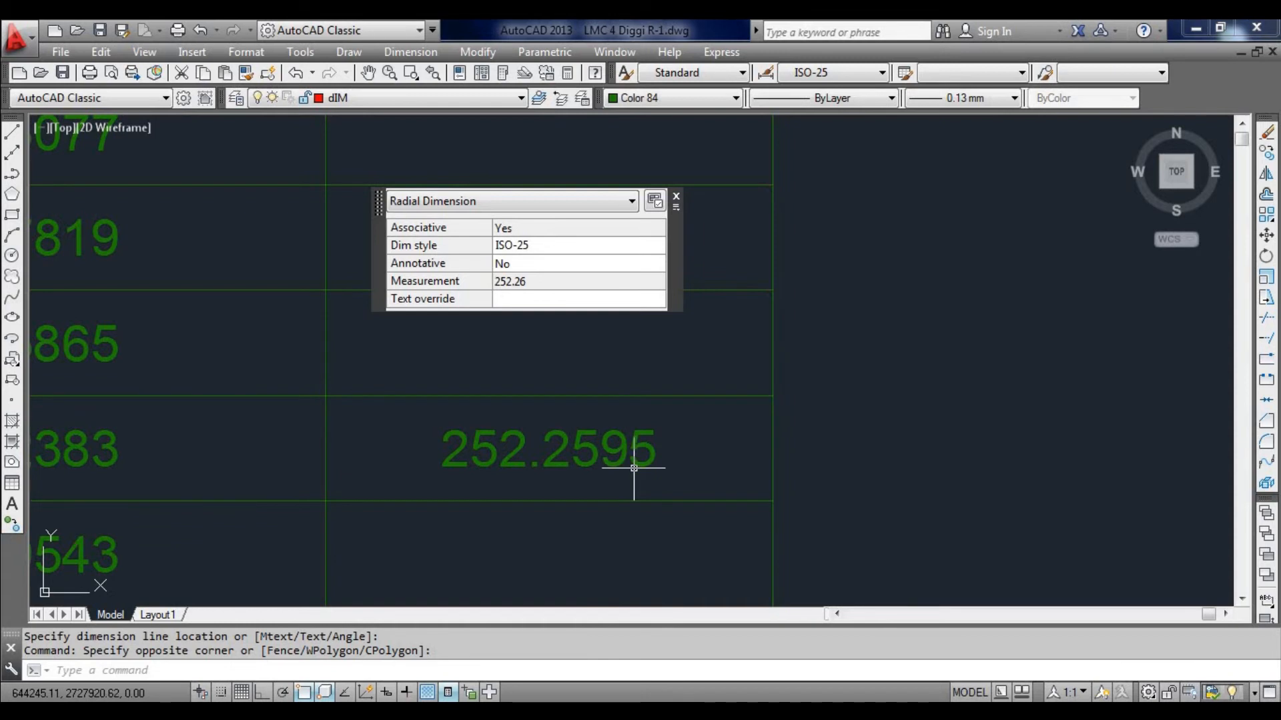
scroll(609, 422, "down", 3)
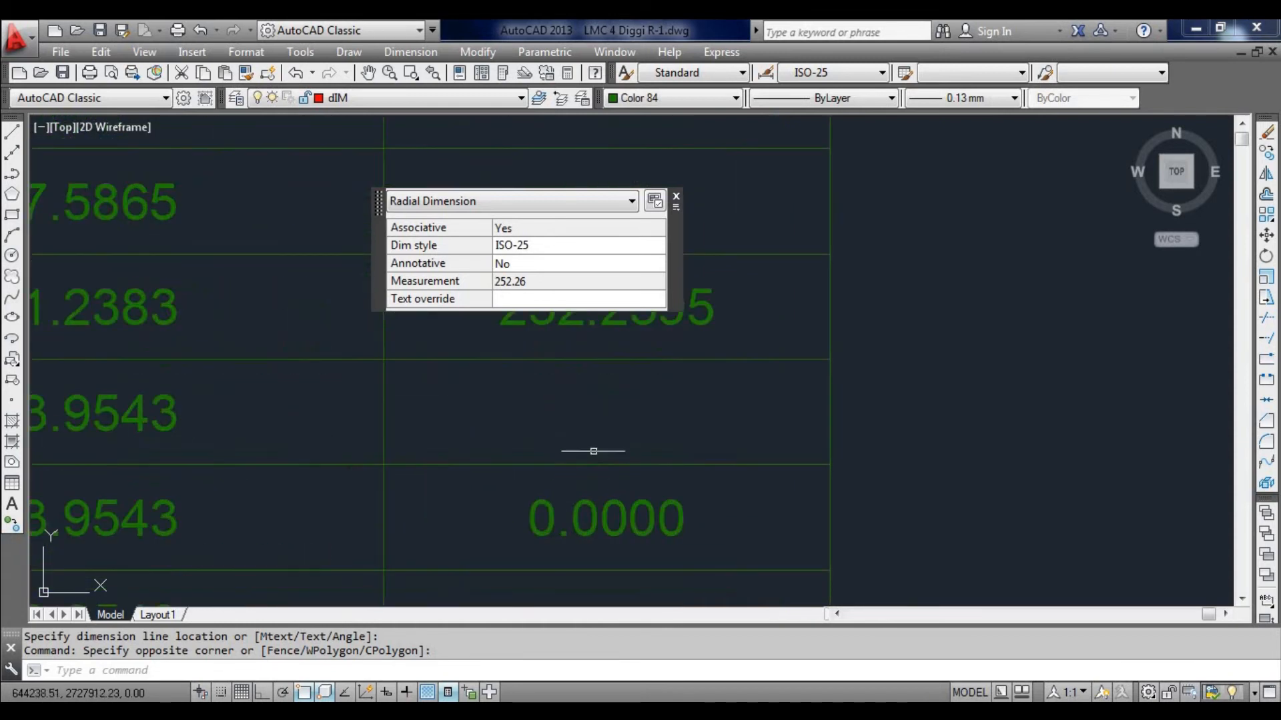
Step: Select table rows 10 to 12, from point E to point F, and compare their X and Y coordinates
middle_click_drag(445, 463, 729, 446)
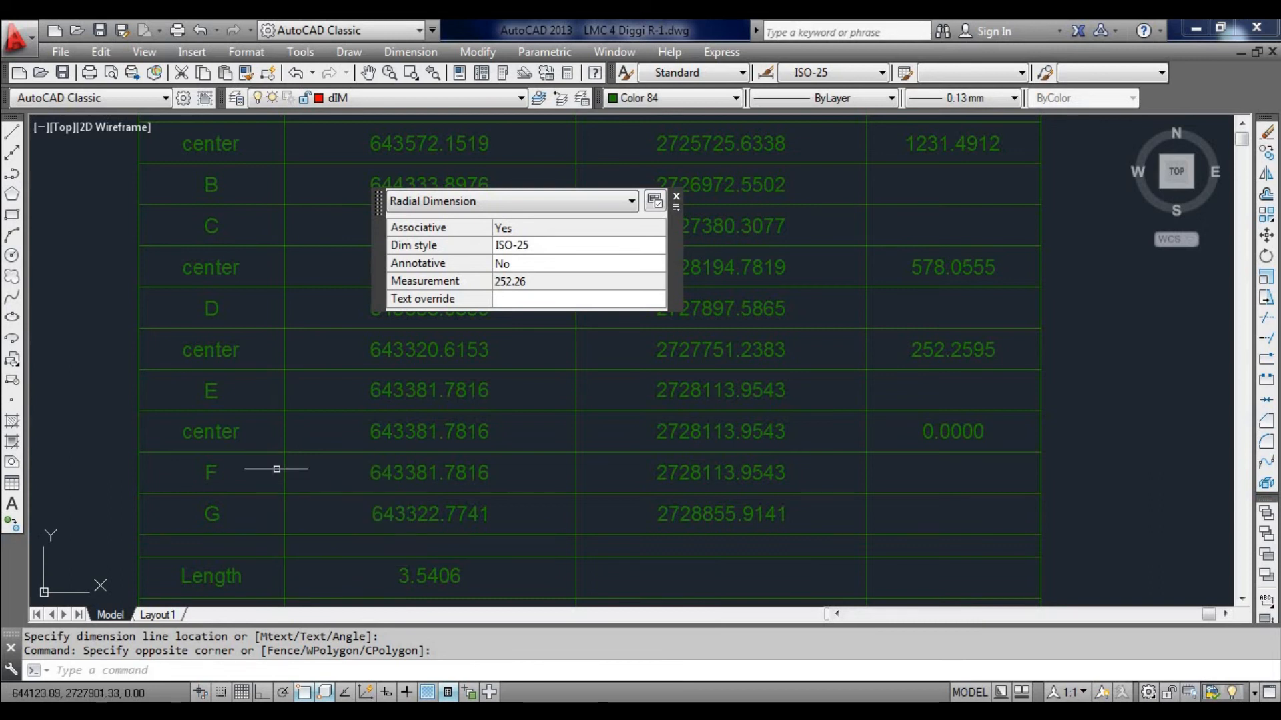
left_click(181, 376)
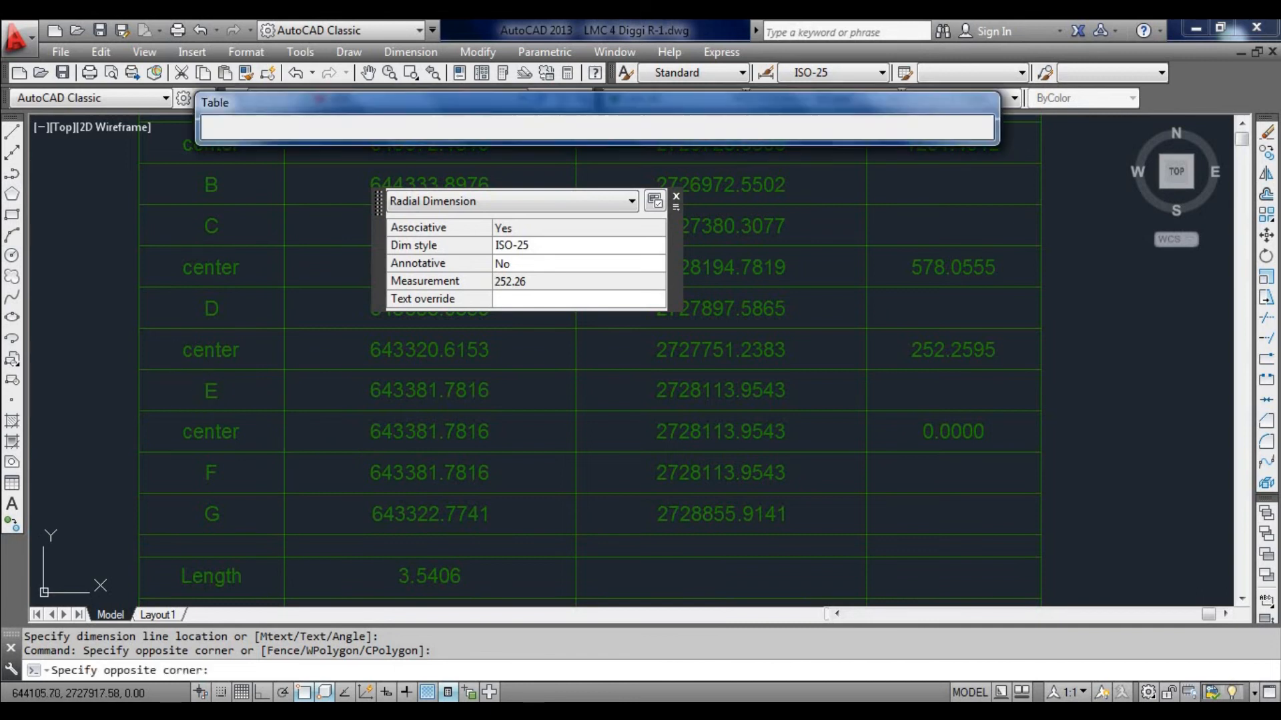
left_click_drag(389, 485, 957, 487)
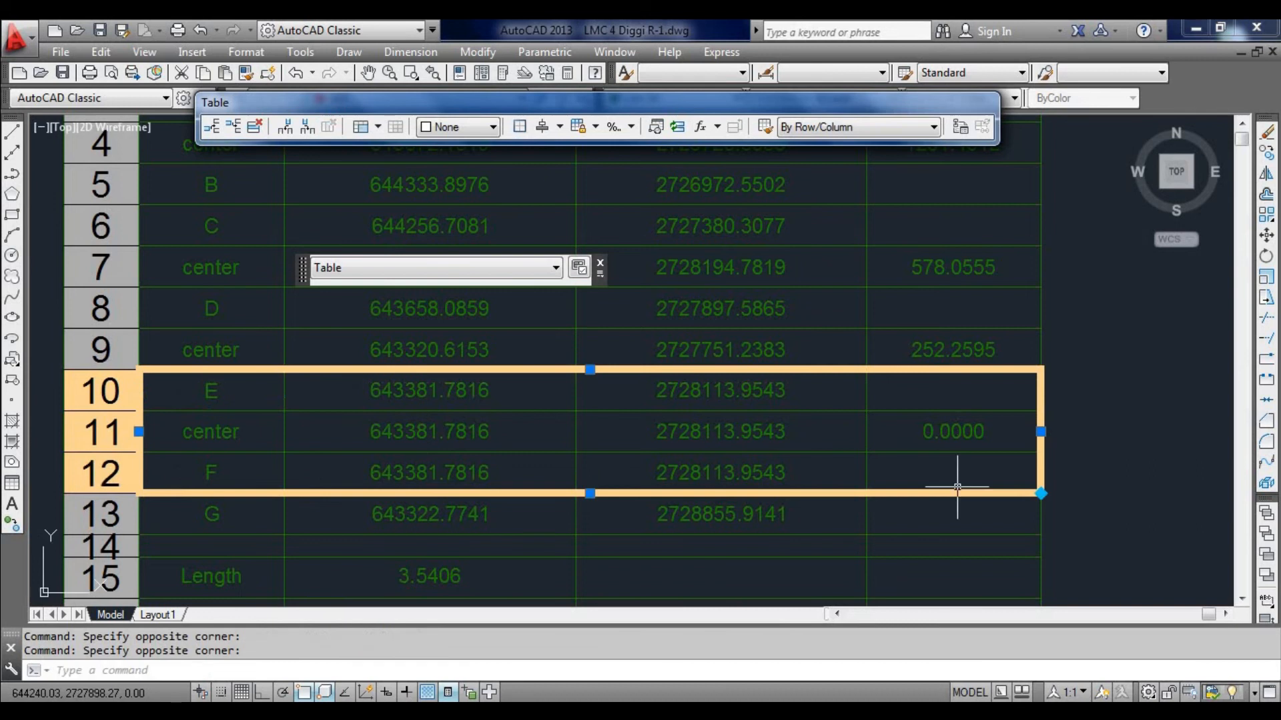
scroll(623, 458, "down", 2)
scroll(366, 449, "up", 3)
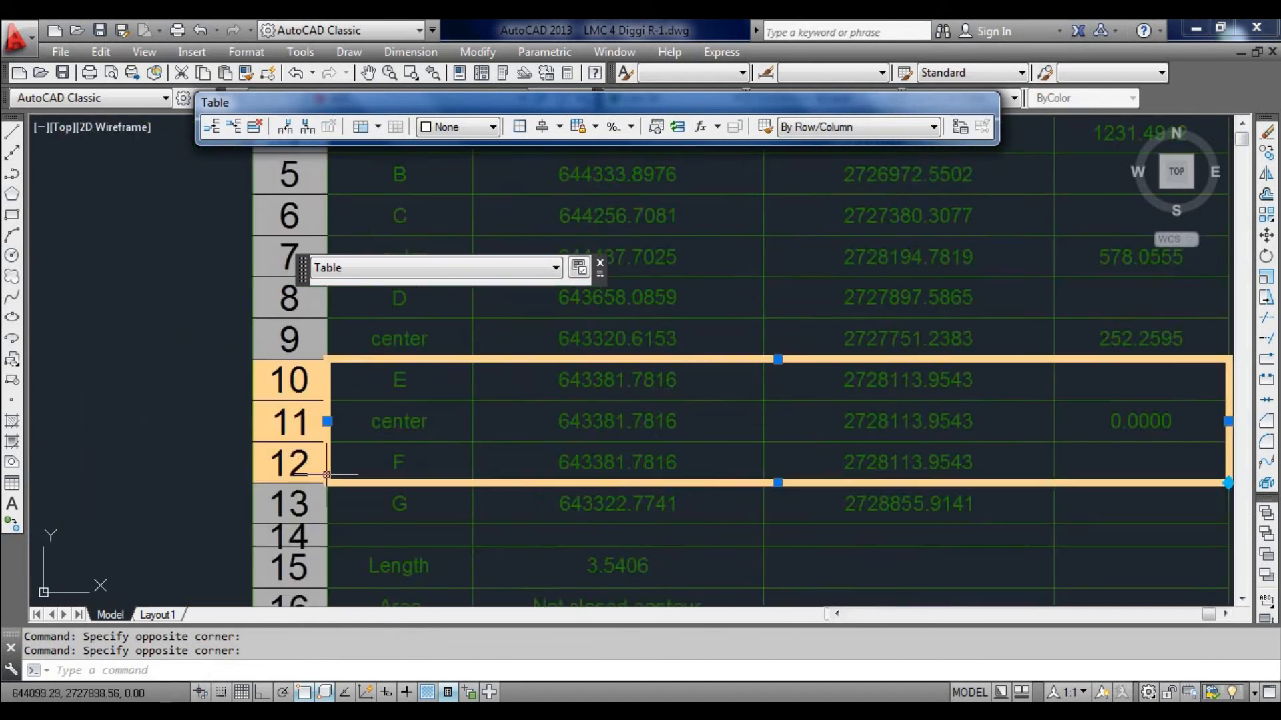
scroll(456, 504, "down", 1)
scroll(420, 452, "up", 2)
scroll(414, 452, "down", 2)
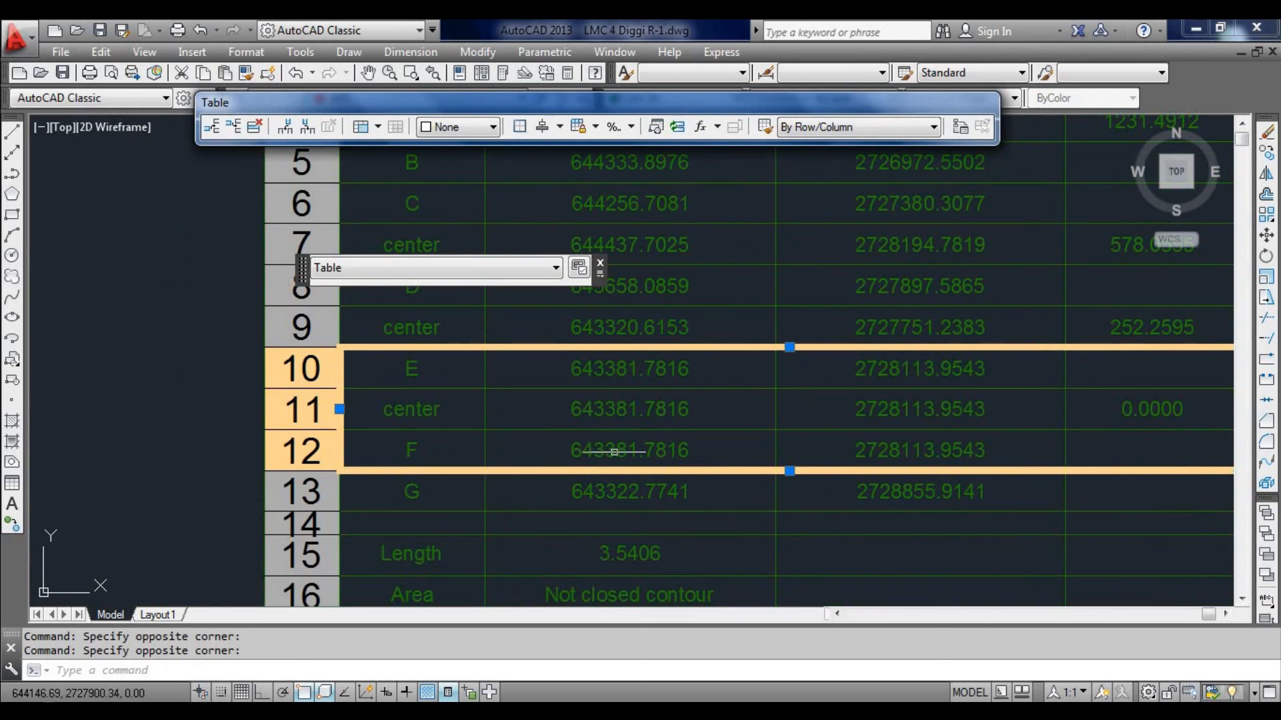
scroll(220, 446, "down", 4)
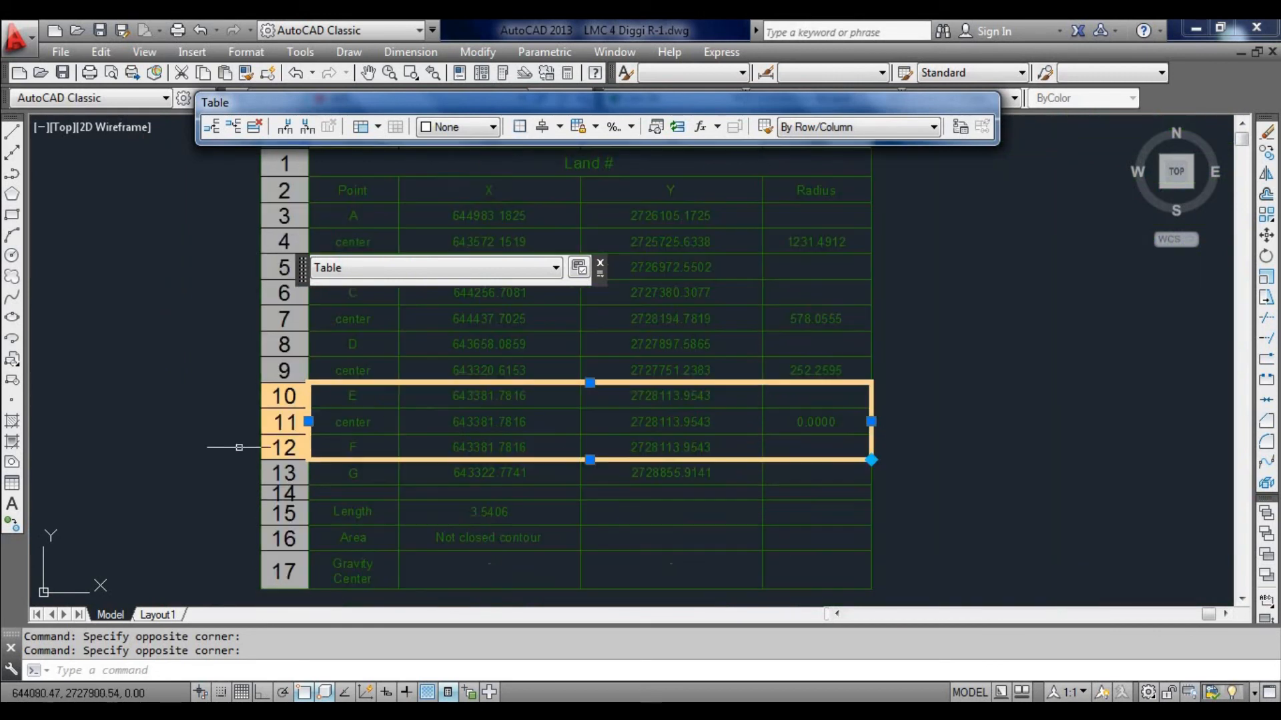
scroll(360, 457, "up", 6)
scroll(312, 465, "down", 4)
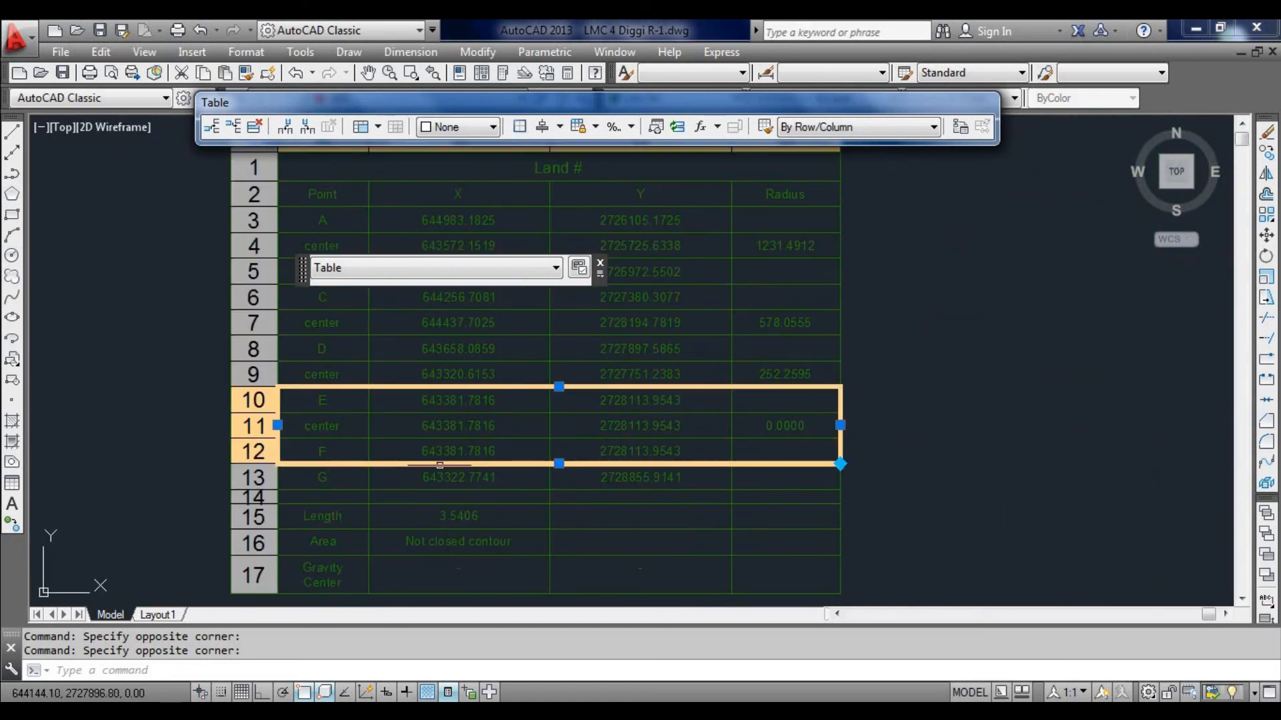
Step: Examine the radius entry in the center row between points E and F
scroll(837, 459, "up", 4)
scroll(744, 397, "down", 2)
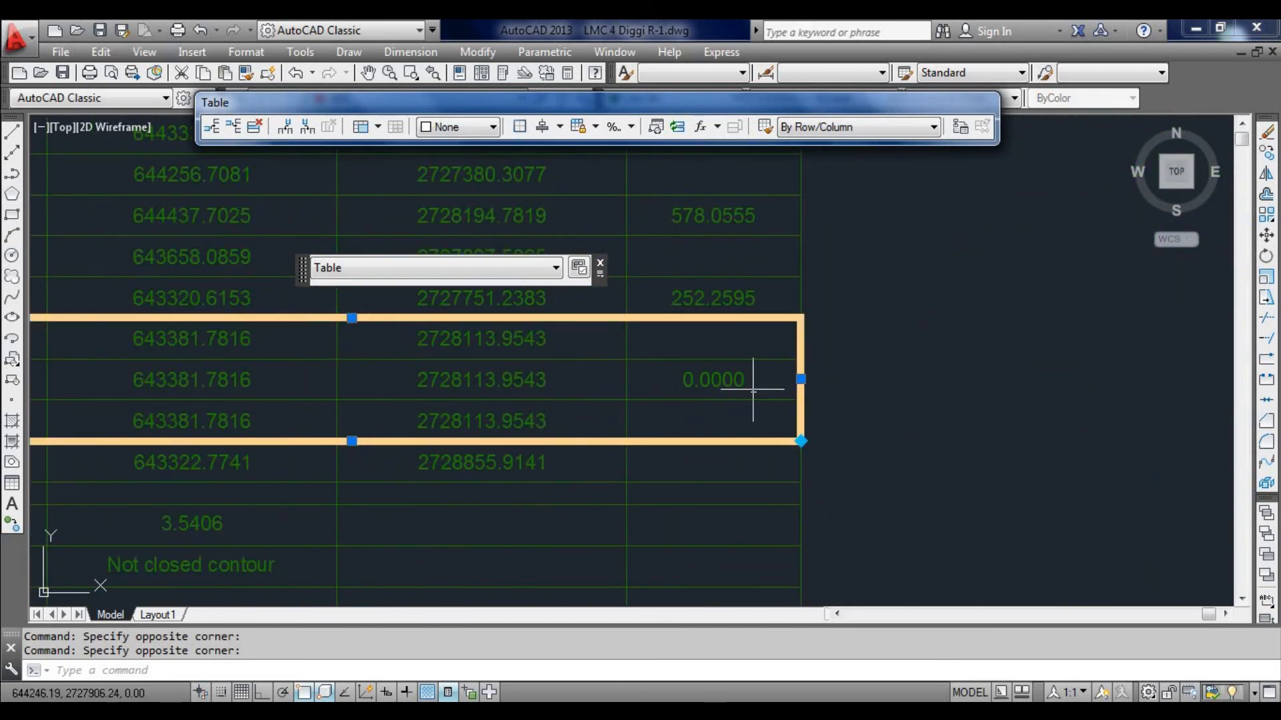
scroll(753, 390, "up", 5)
scroll(743, 389, "down", 5)
scroll(737, 380, "down", 2)
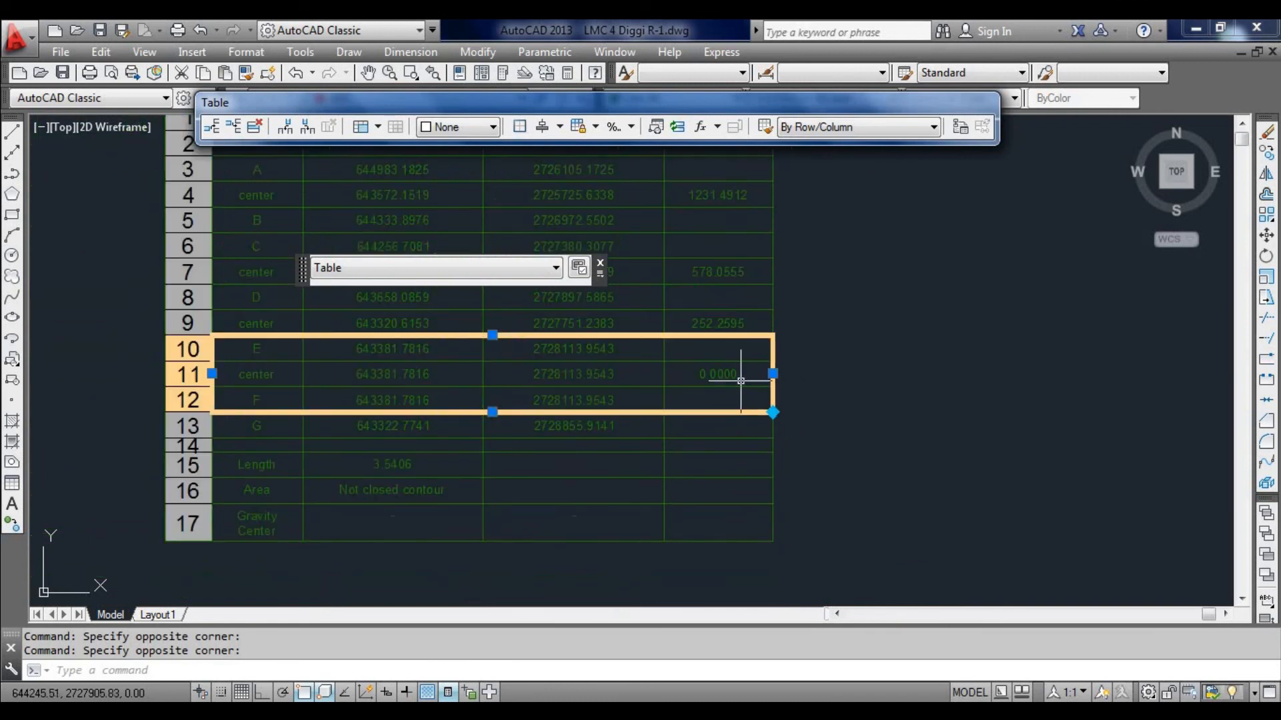
Step: List the properties of the blue canal centre line polyline and highlight its length value in the listing
scroll(249, 472, "up", 2)
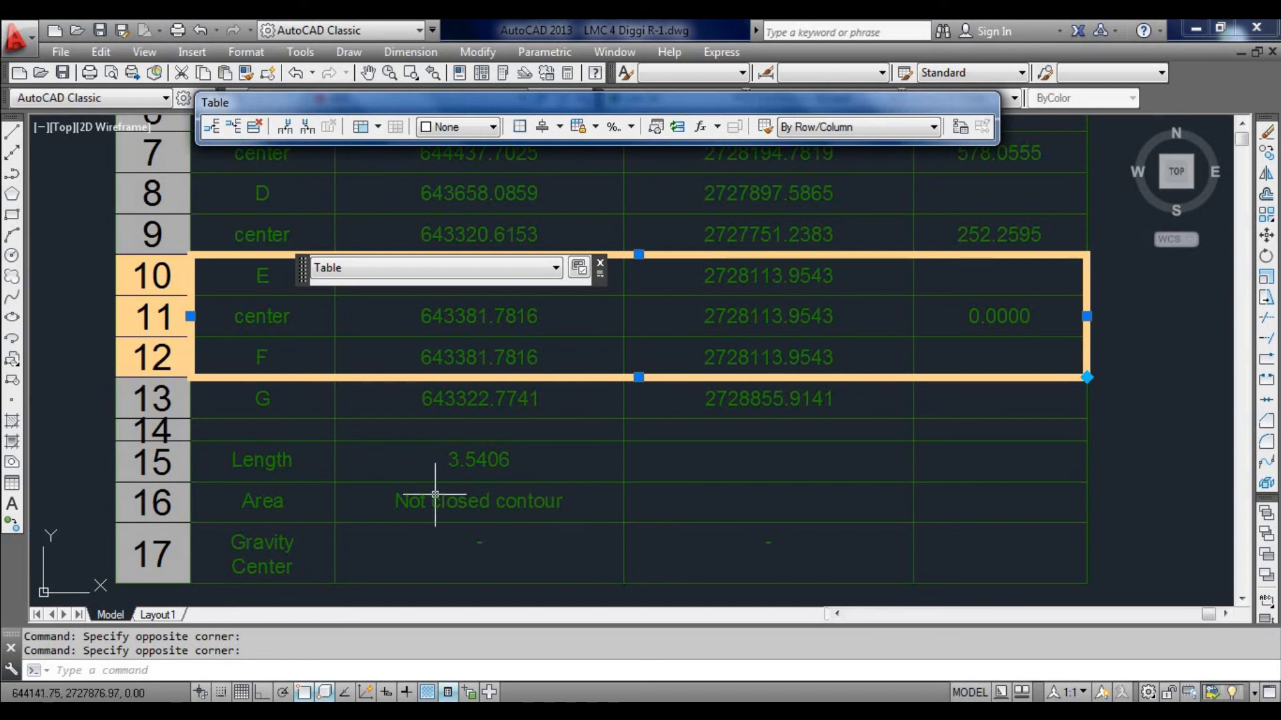
scroll(415, 448, "down", 3)
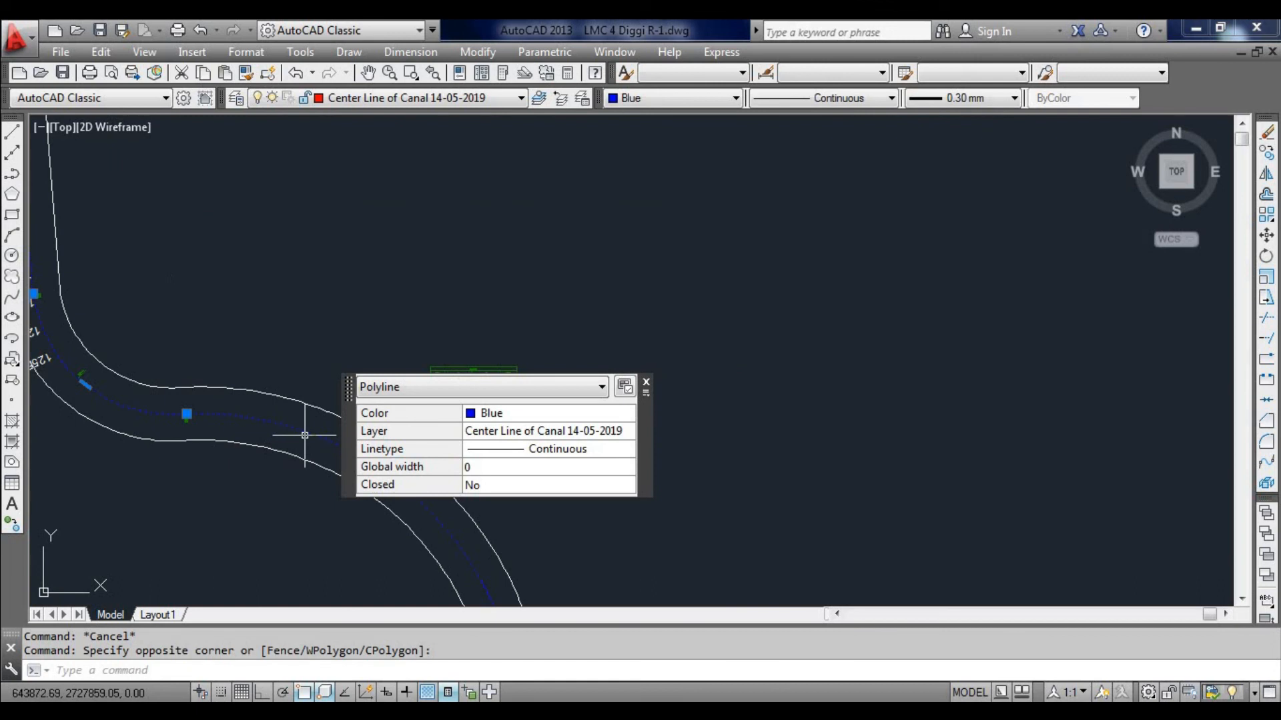
type("LI")
key("Return")
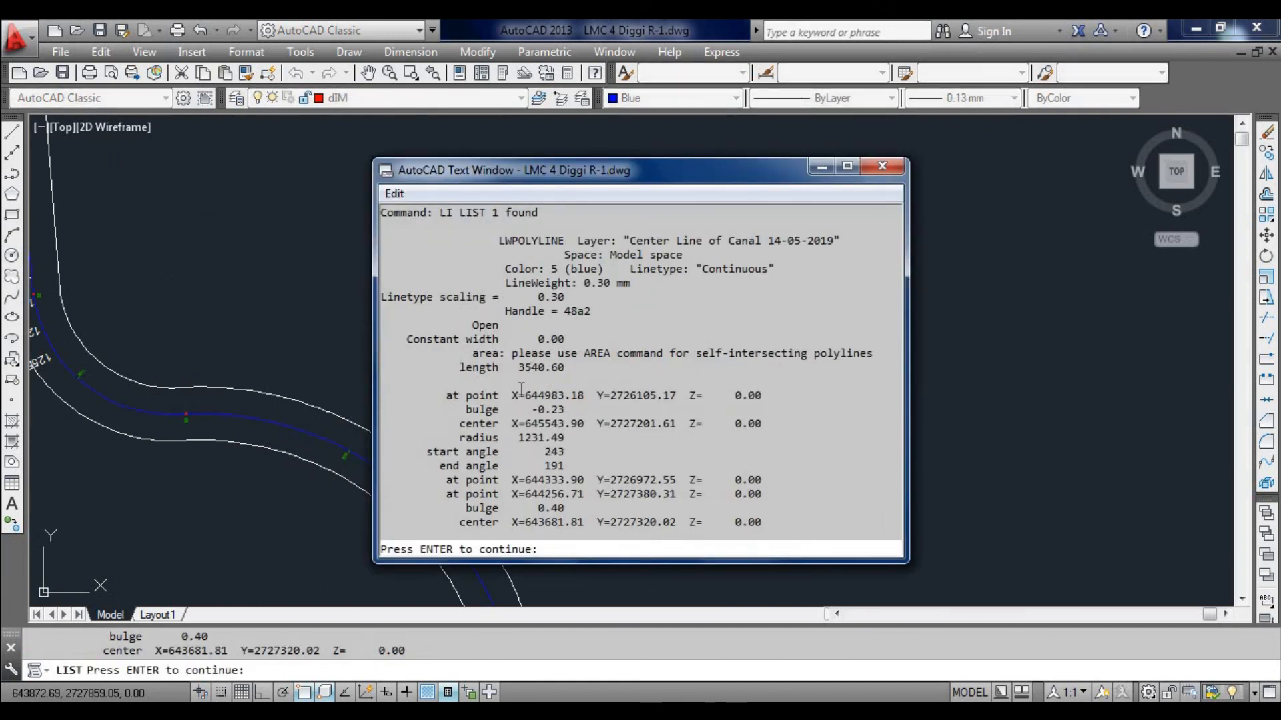
left_click_drag(518, 372, 565, 378)
Step: Return to the drawing, compare the table's Length entry with the listed polyline length, and cancel the listing
mouse_move(434, 713)
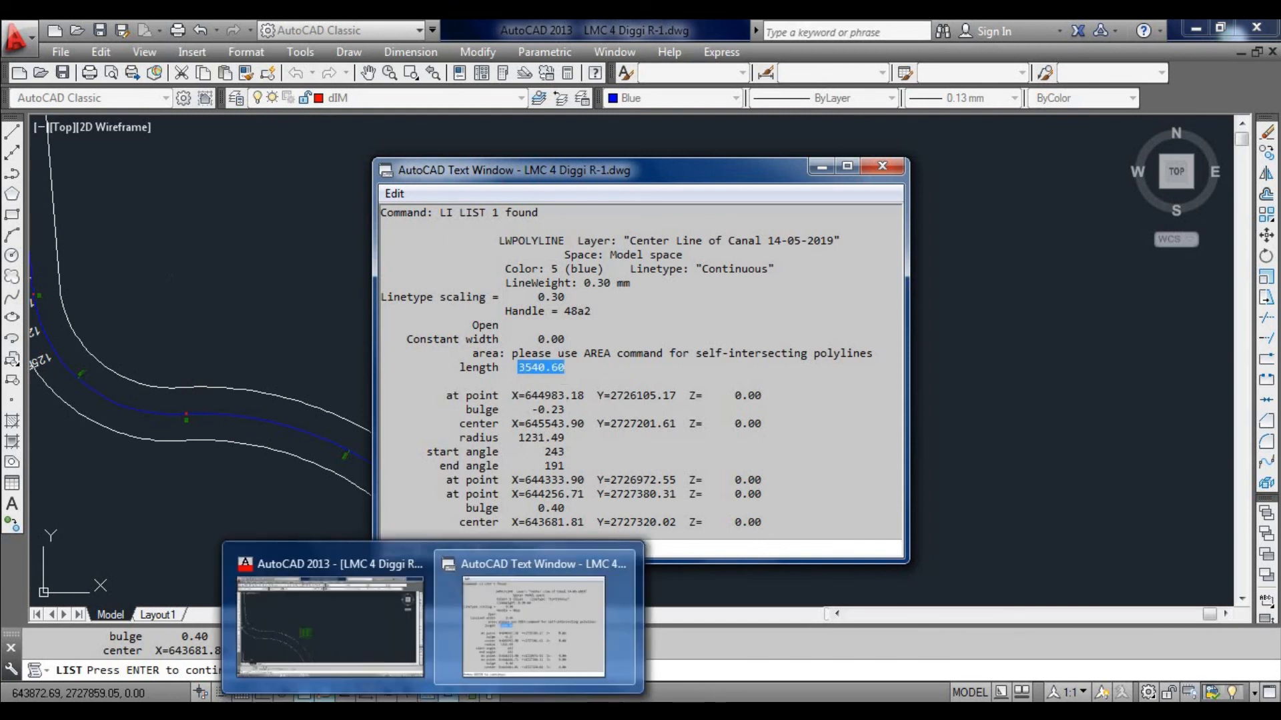
left_click(374, 643)
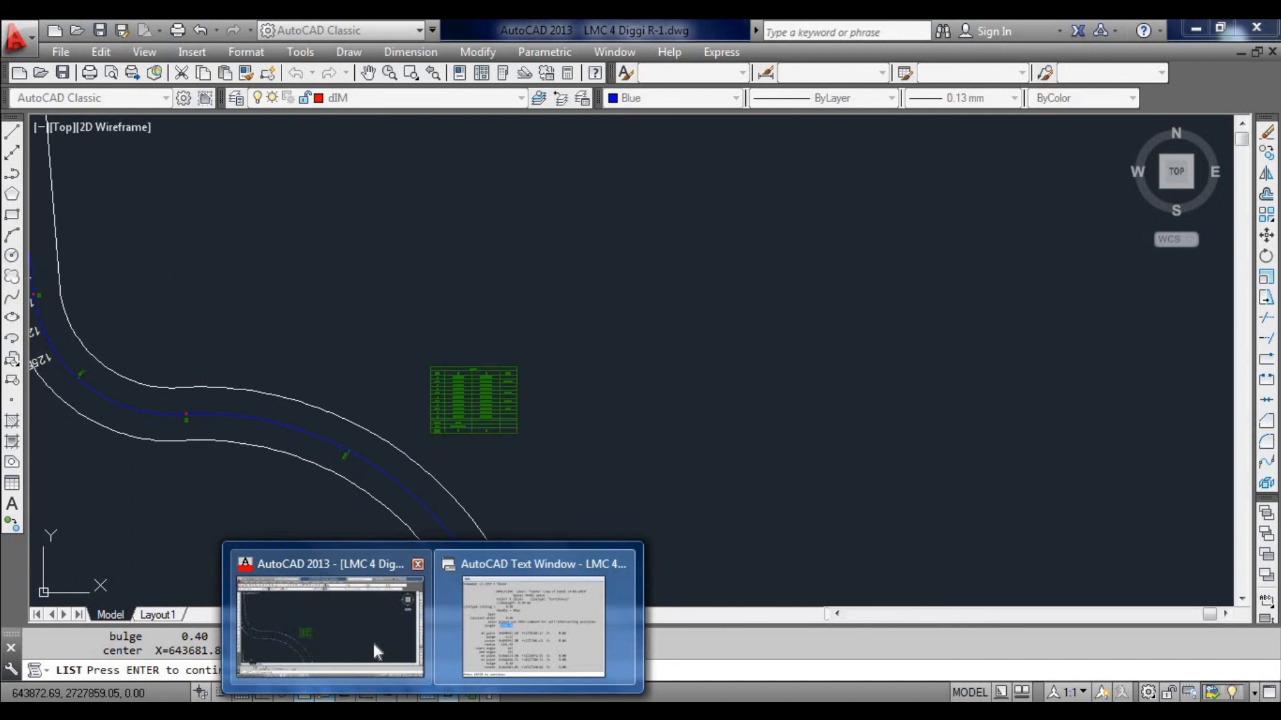
scroll(489, 413, "up", 6)
scroll(411, 365, "up", 2)
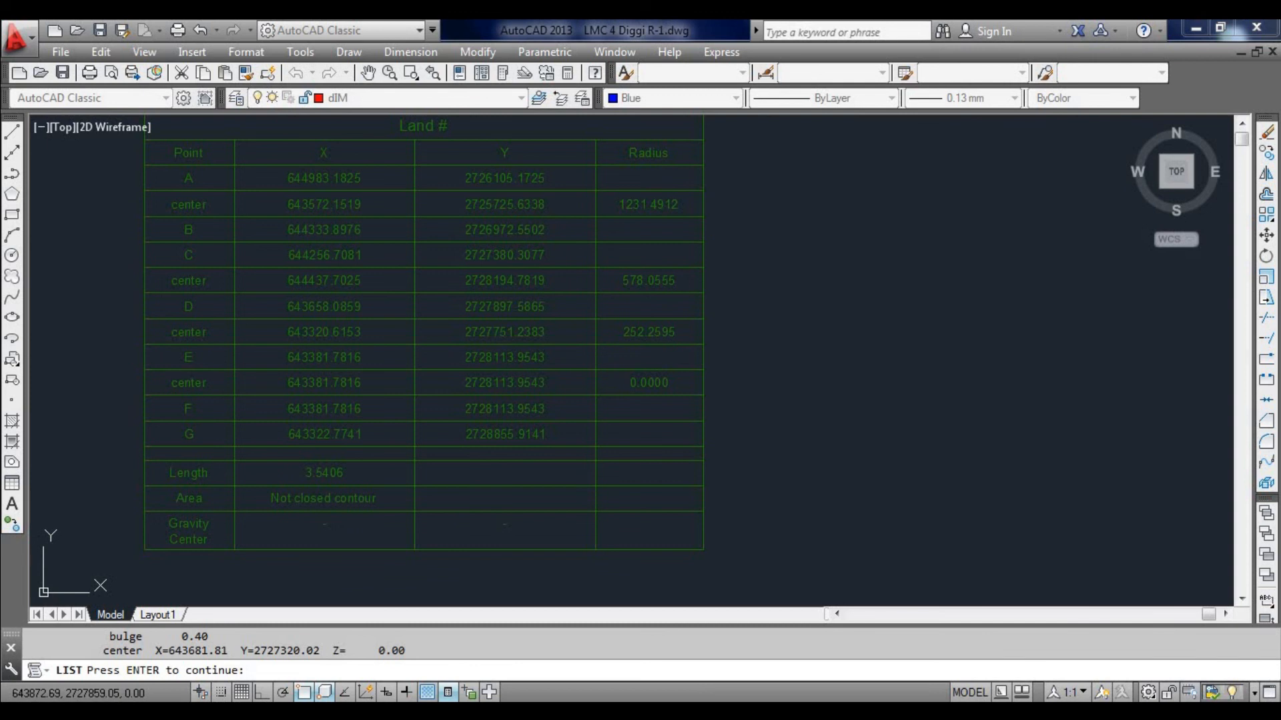
key("Escape")
key("Escape")
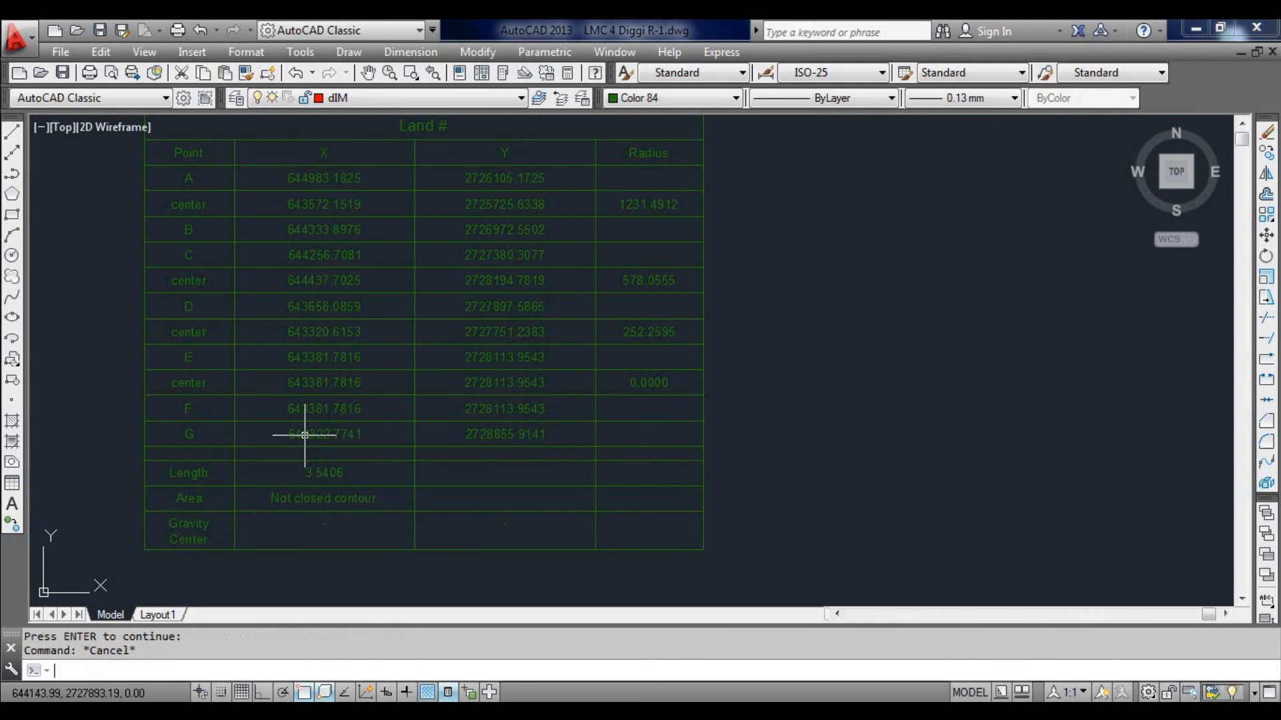
Step: Save the drawing and review the complete coordinate and radius table
key("ctrl+s")
scroll(625, 418, "down", 4)
scroll(654, 347, "up", 5)
scroll(639, 343, "down", 3)
mouse_move(623, 354)
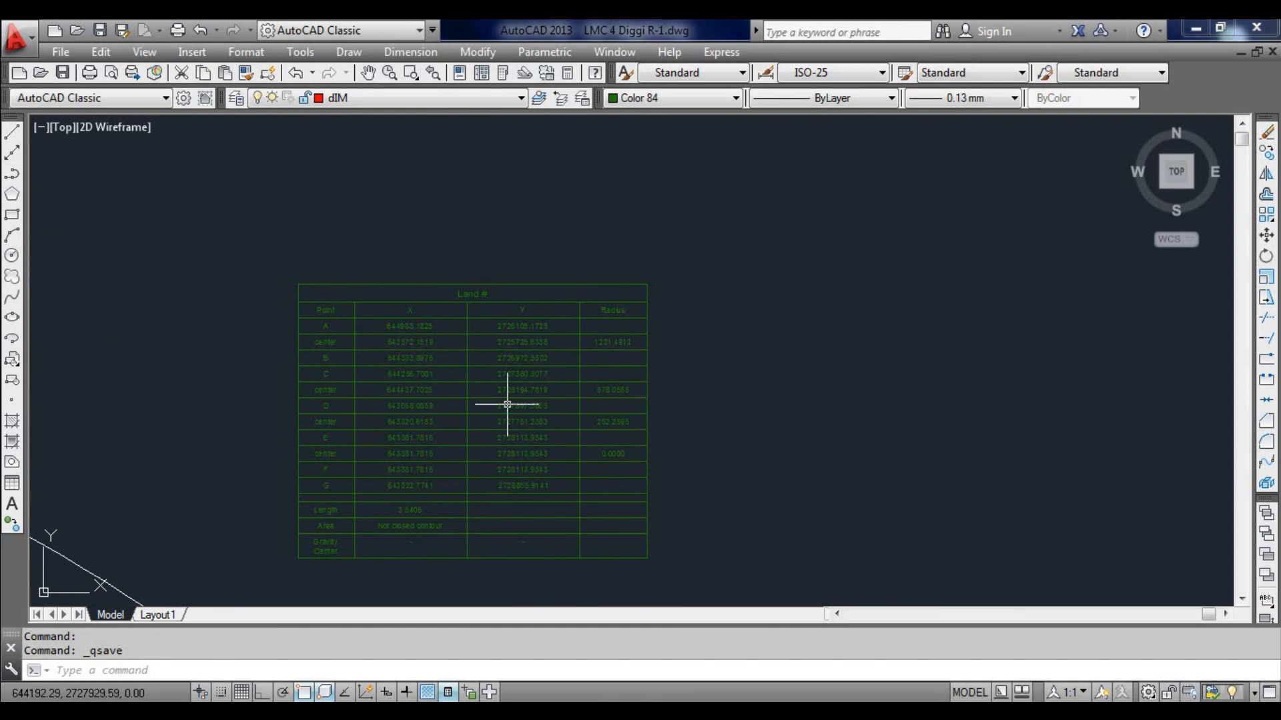
mouse_move(493, 414)
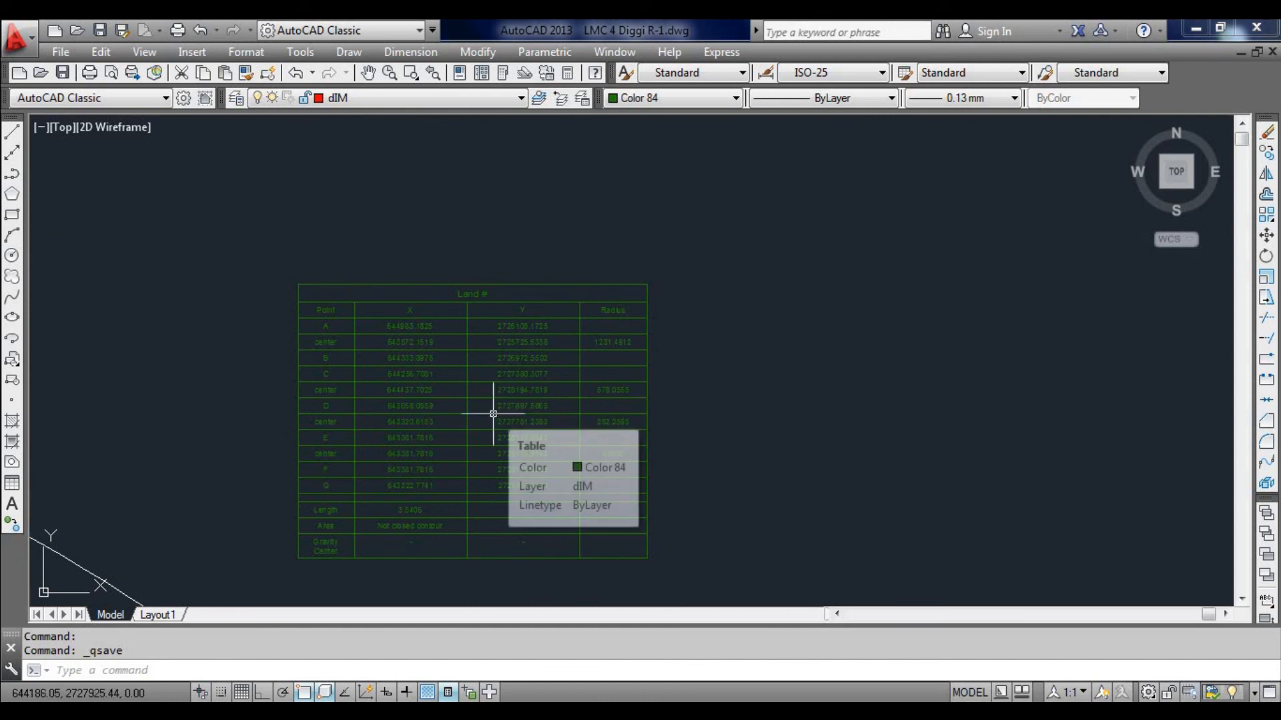